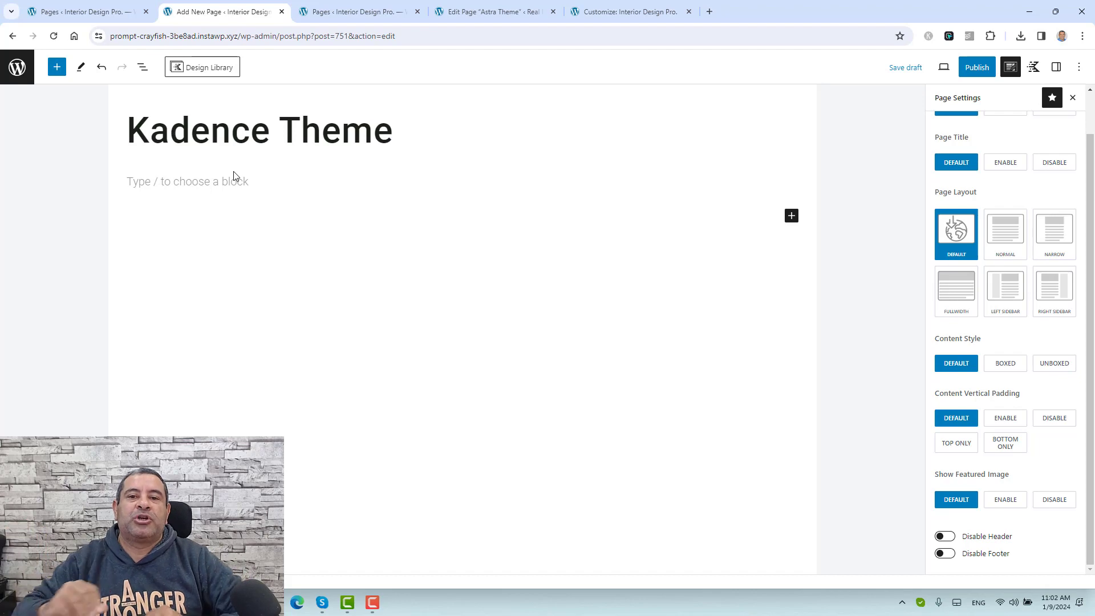
Open the theme Customizer from the Pages admin screen and go to the general layout settings.
{"action": "left_click", "coordinate": [99, 10]}
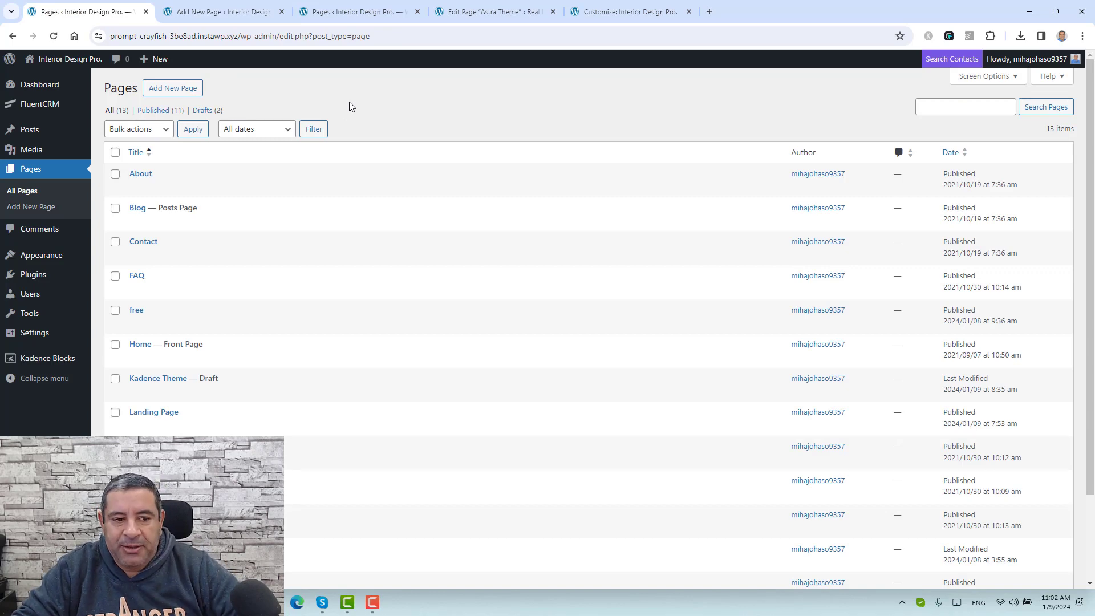
{"action": "mouse_move", "coordinate": [38, 267]}
{"action": "left_click", "coordinate": [118, 273]}
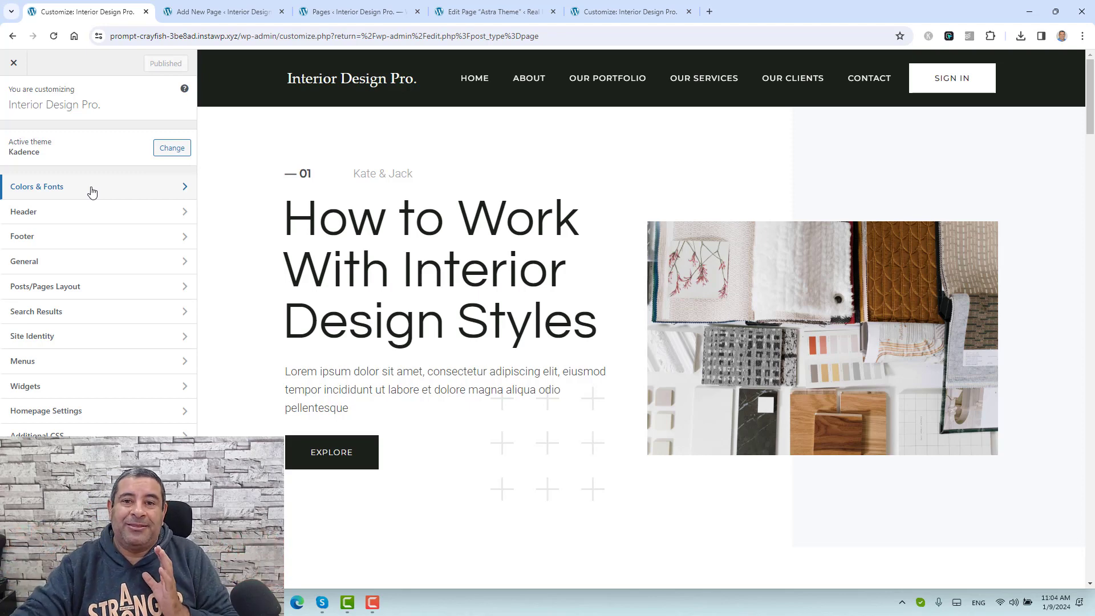
{"action": "left_click", "coordinate": [62, 271]}
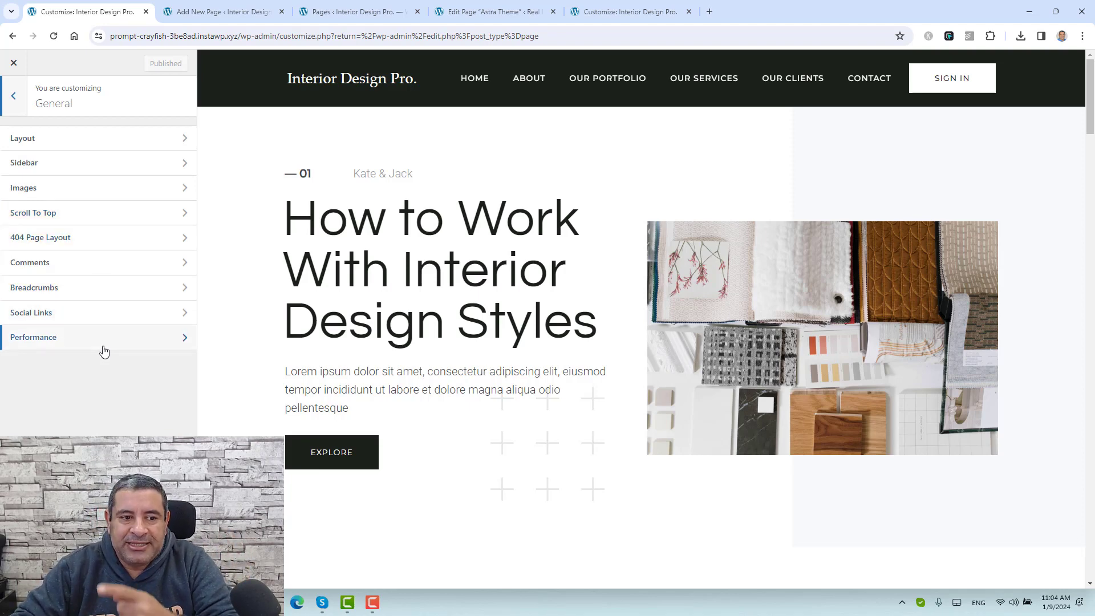
{"action": "left_click", "coordinate": [93, 139]}
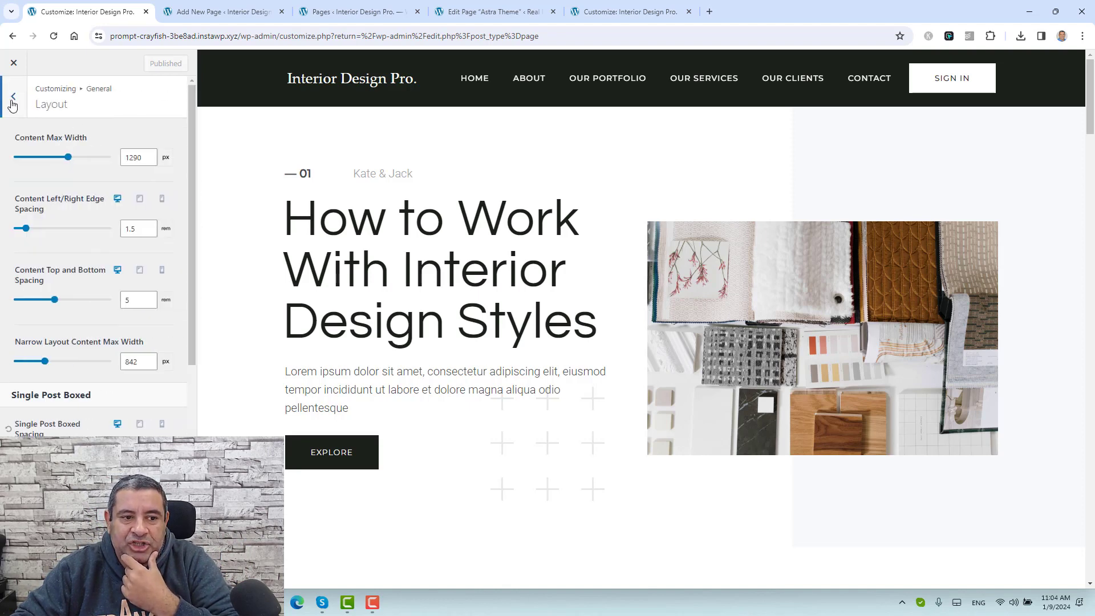
{"action": "left_click", "coordinate": [13, 98]}
{"action": "left_click", "coordinate": [60, 140]}
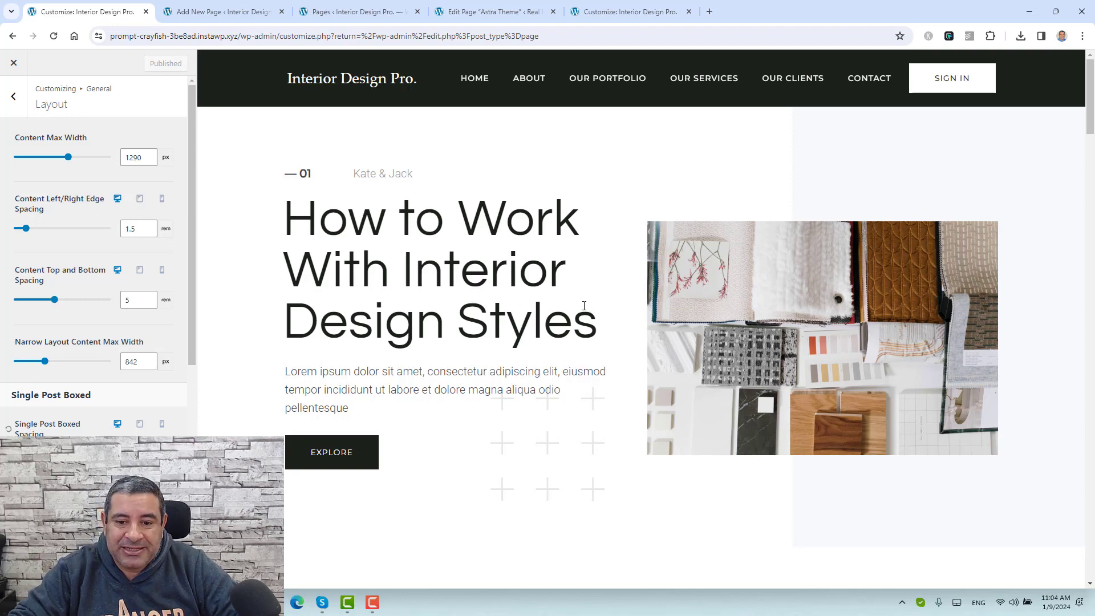
Examine the homepage preview together with the general content width and spacing settings.
{"action": "scroll", "coordinate": [523, 273], "scroll_direction": "down", "scroll_amount": 6}
{"action": "scroll", "coordinate": [585, 307], "scroll_direction": "down", "scroll_amount": 14}
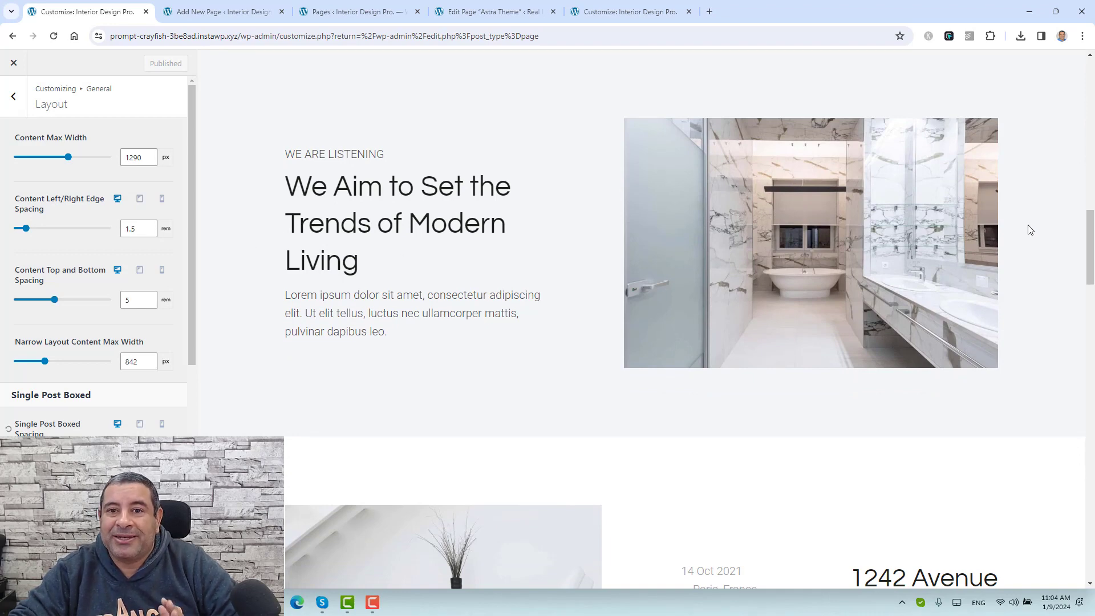
{"action": "scroll", "coordinate": [1030, 230], "scroll_direction": "up", "scroll_amount": 15}
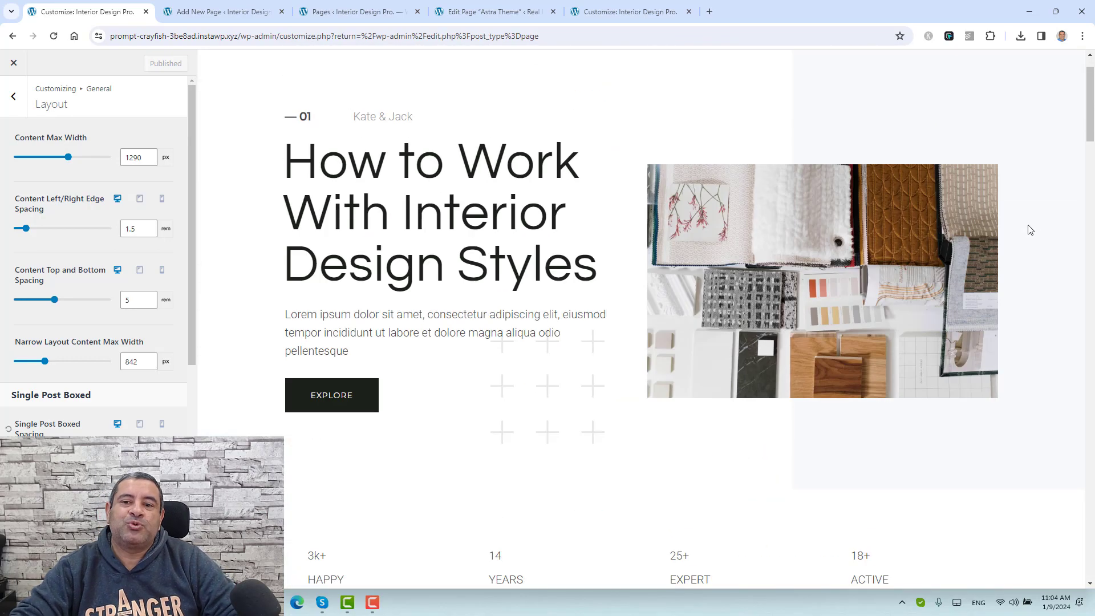
{"action": "scroll", "coordinate": [1030, 229], "scroll_direction": "up", "scroll_amount": 1}
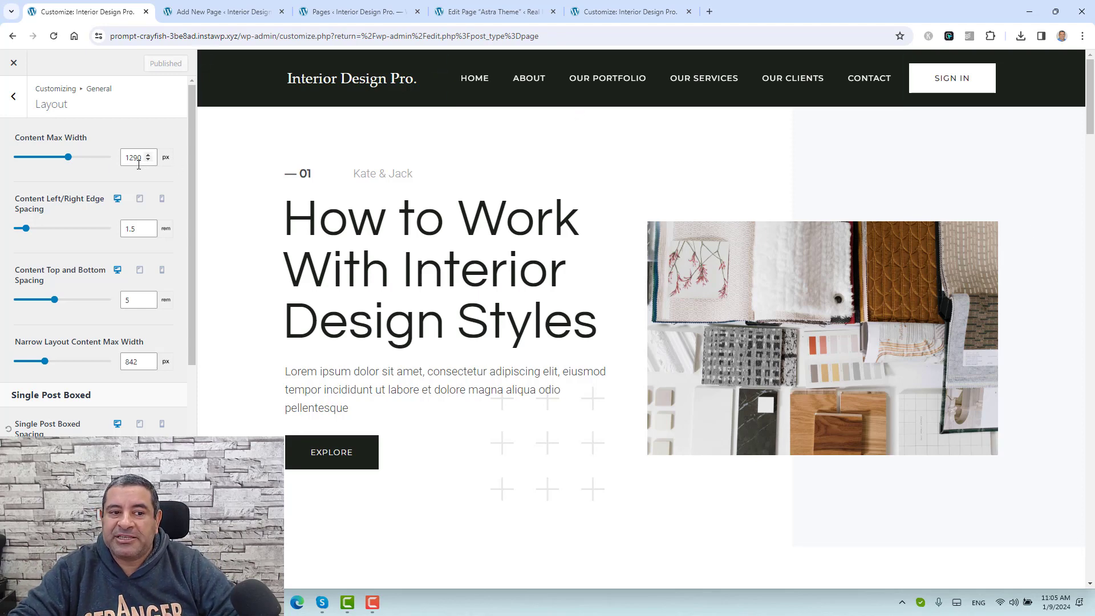
{"action": "scroll", "coordinate": [88, 238], "scroll_direction": "down", "scroll_amount": 4}
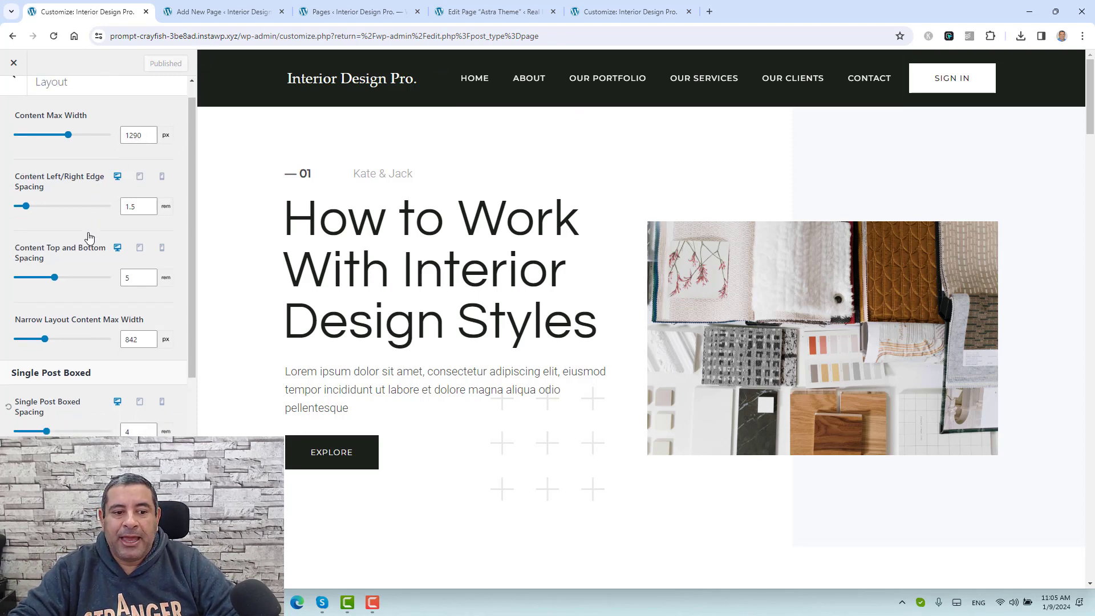
{"action": "scroll", "coordinate": [99, 246], "scroll_direction": "up", "scroll_amount": 4}
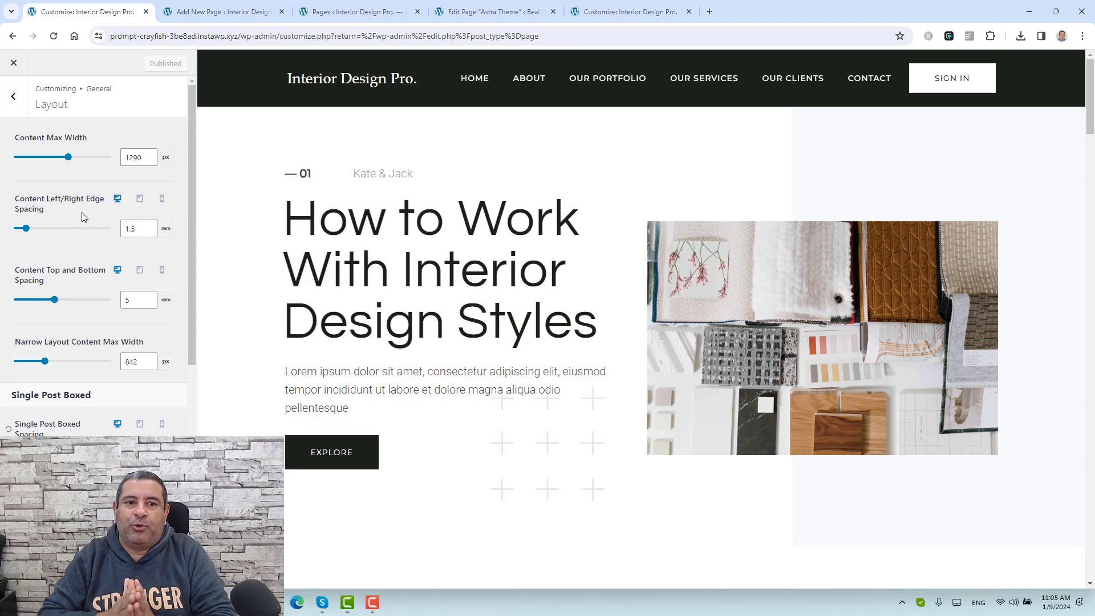
{"action": "left_click", "coordinate": [190, 14]}
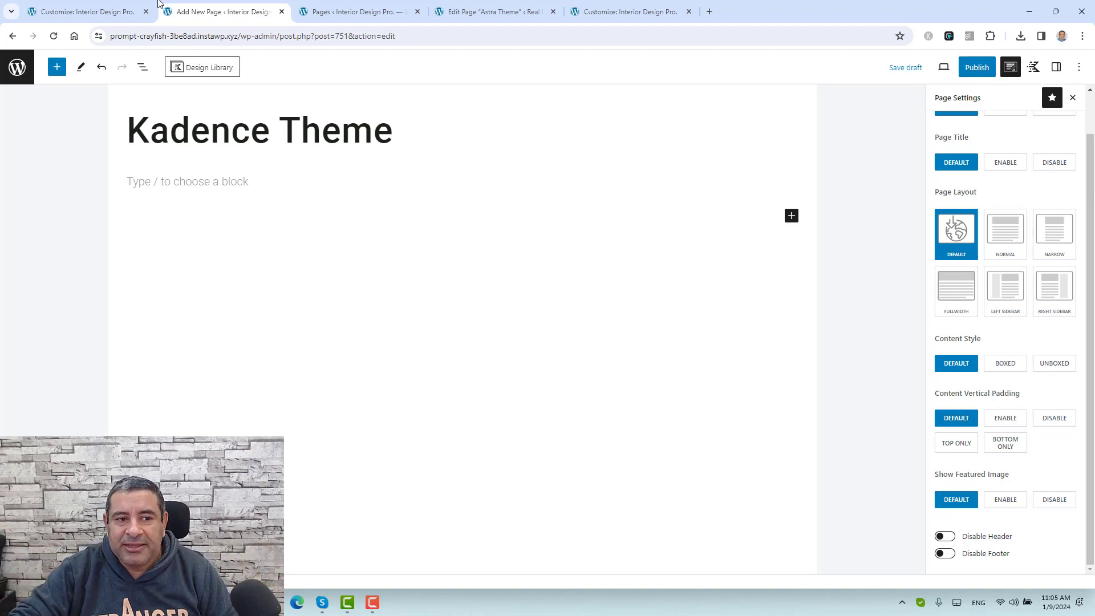
{"action": "left_click", "coordinate": [90, 12]}
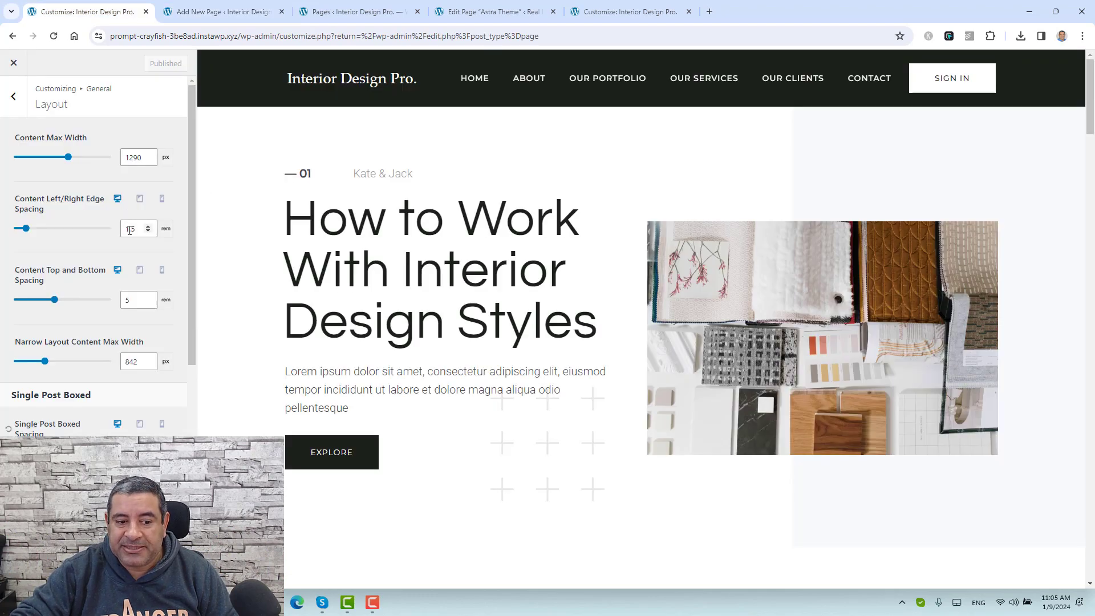
{"action": "scroll", "coordinate": [125, 320], "scroll_direction": "down", "scroll_amount": 3}
{"action": "scroll", "coordinate": [124, 320], "scroll_direction": "up", "scroll_amount": 3}
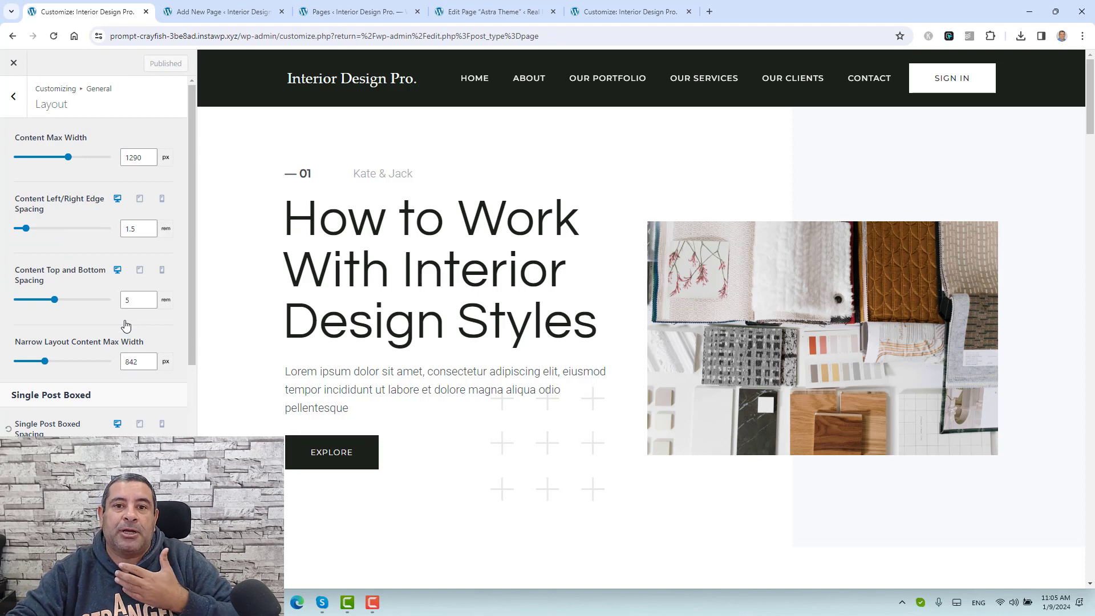
Leave the layout settings, open the theme's global color settings and look over the homepage preview.
{"action": "left_click", "coordinate": [14, 110]}
{"action": "left_click", "coordinate": [13, 106]}
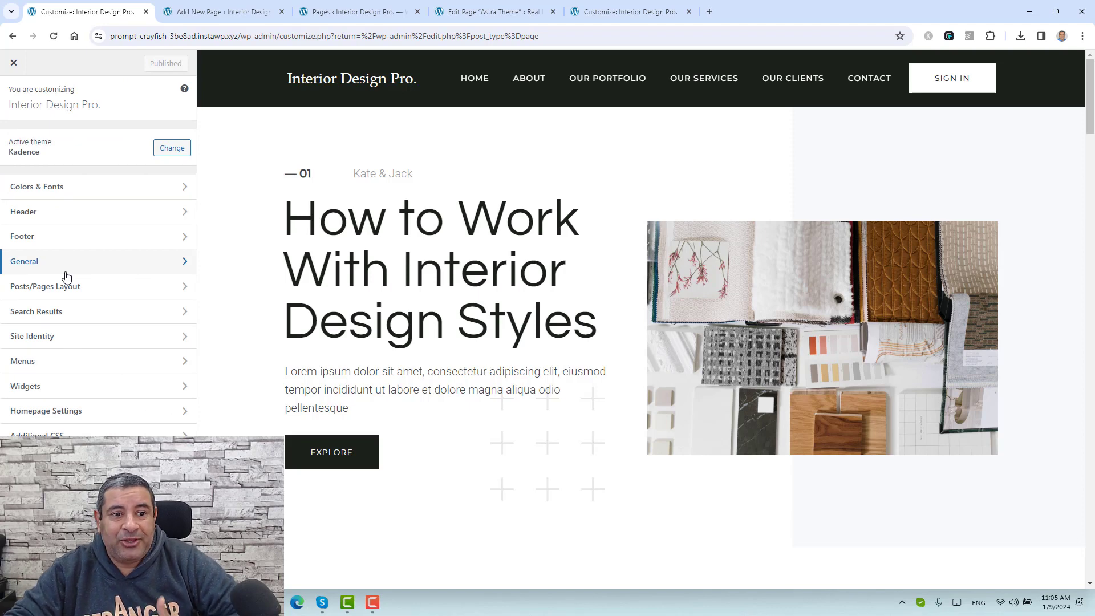
{"action": "left_click", "coordinate": [67, 187]}
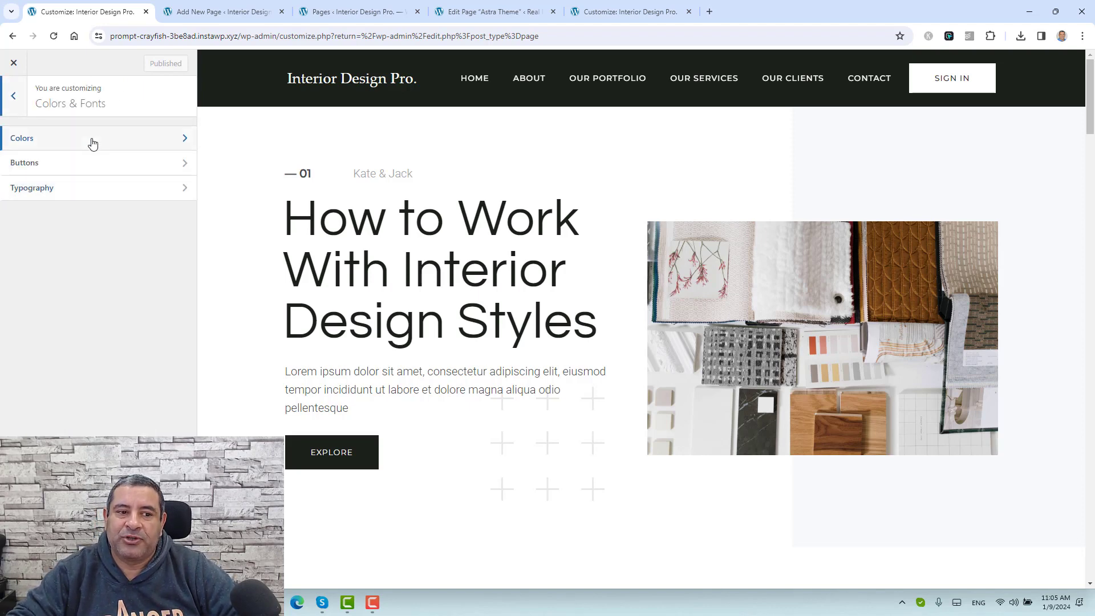
{"action": "left_click", "coordinate": [92, 143]}
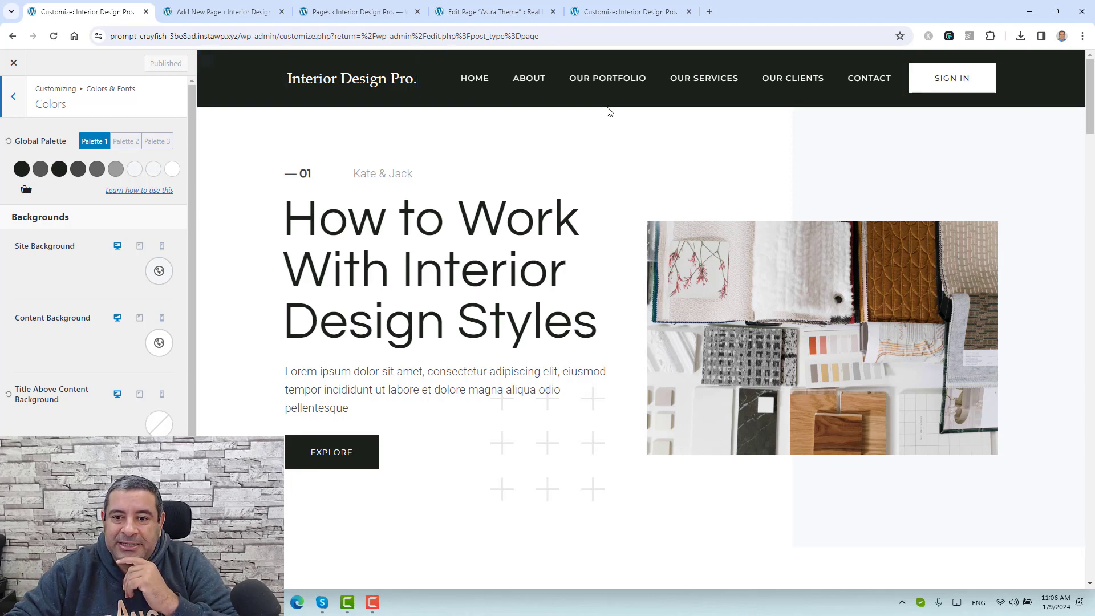
{"action": "scroll", "coordinate": [607, 204], "scroll_direction": "down", "scroll_amount": 8}
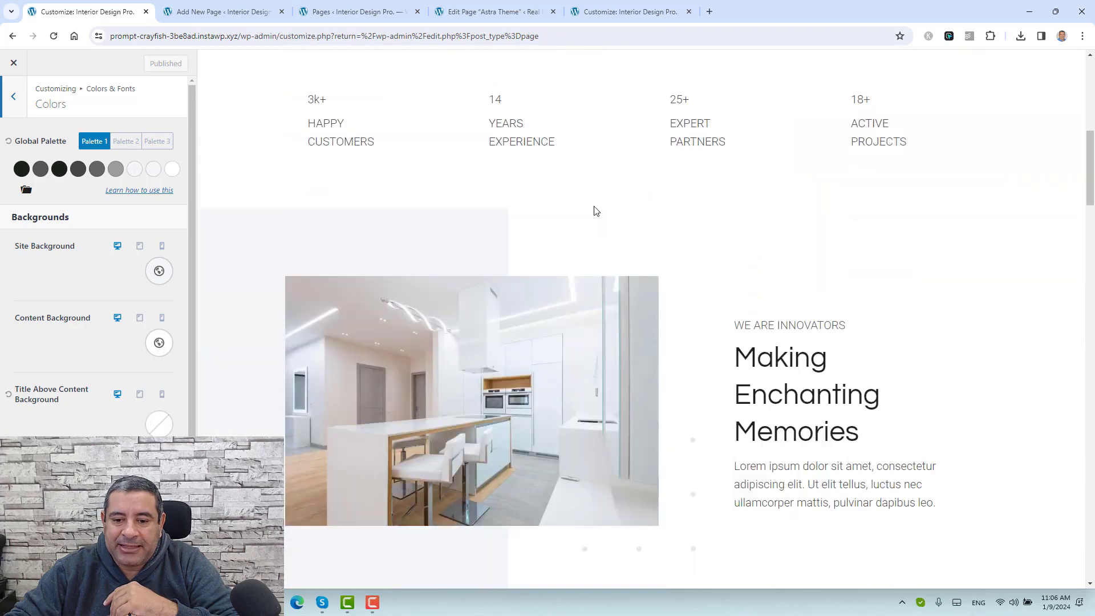
{"action": "scroll", "coordinate": [594, 210], "scroll_direction": "up", "scroll_amount": 5}
{"action": "scroll", "coordinate": [515, 277], "scroll_direction": "up", "scroll_amount": 3}
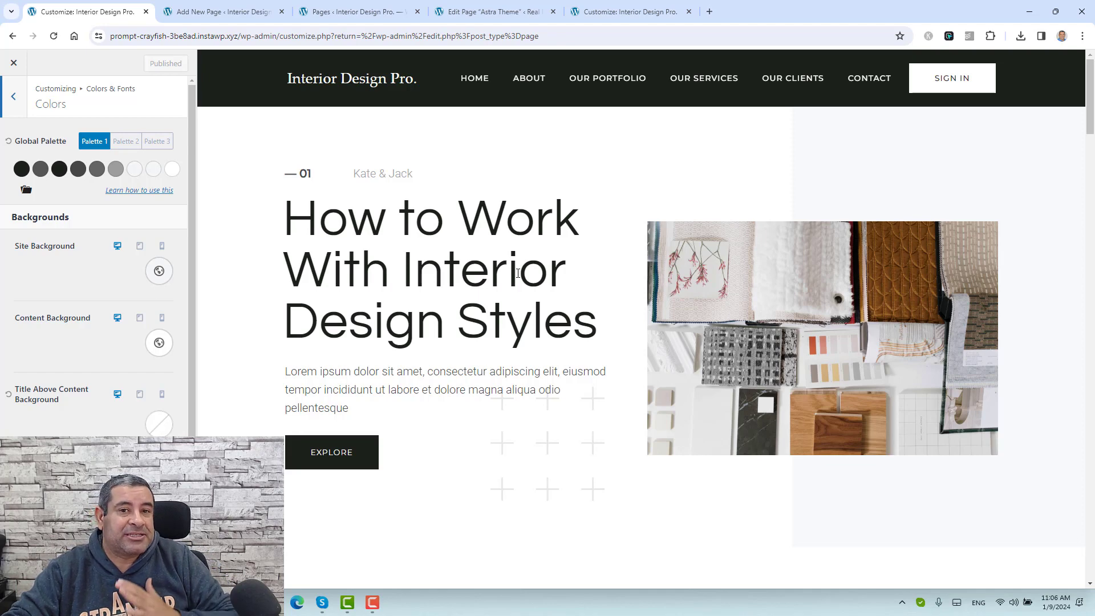
Set the first color of global Palette 1 to green 74CD65 and check the homepage buttons in the preview.
{"action": "left_click", "coordinate": [21, 169]}
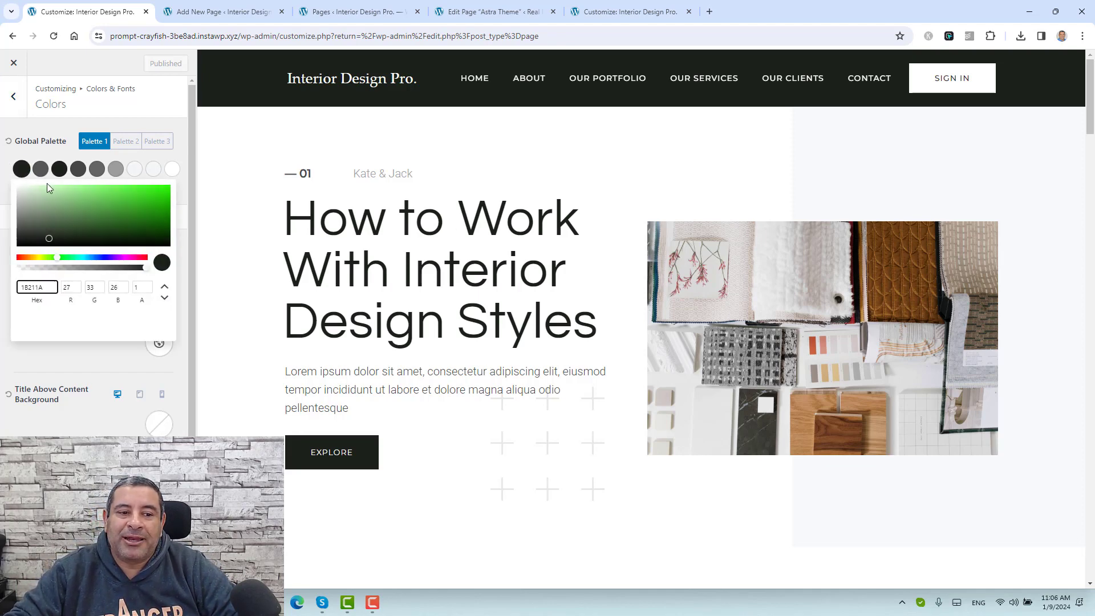
{"action": "left_click", "coordinate": [95, 197]}
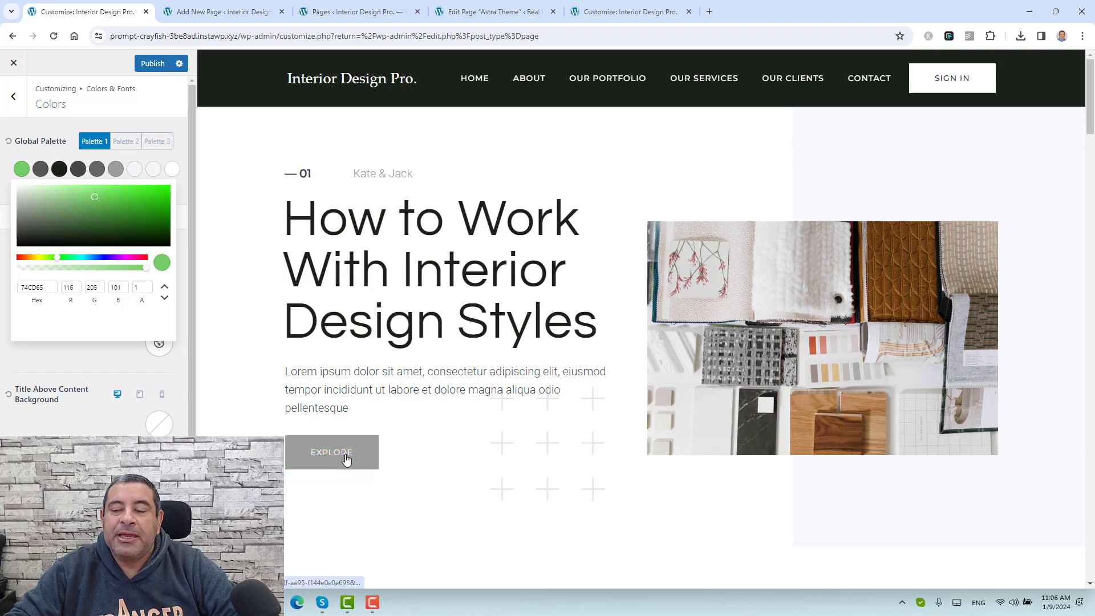
{"action": "scroll", "coordinate": [392, 408], "scroll_direction": "down", "scroll_amount": 7}
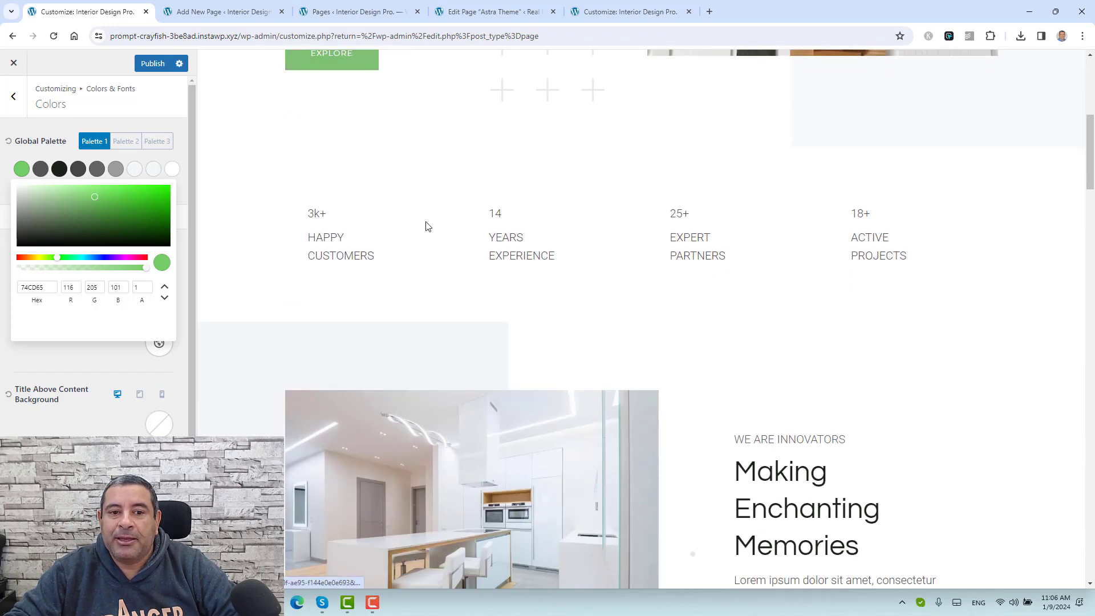
{"action": "scroll", "coordinate": [536, 260], "scroll_direction": "down", "scroll_amount": 20}
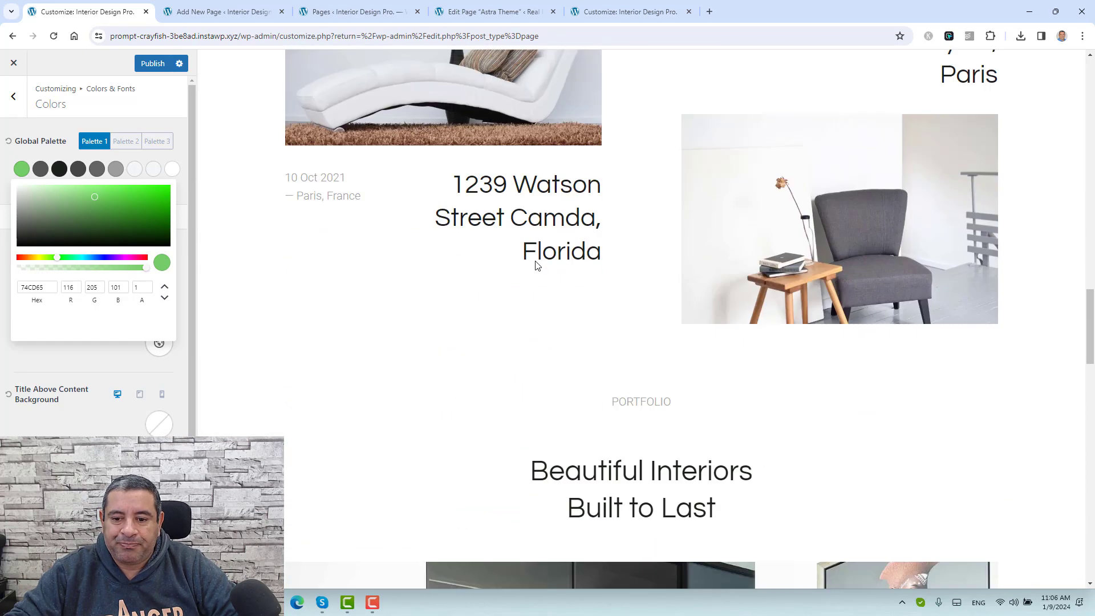
{"action": "scroll", "coordinate": [536, 260], "scroll_direction": "down", "scroll_amount": 17}
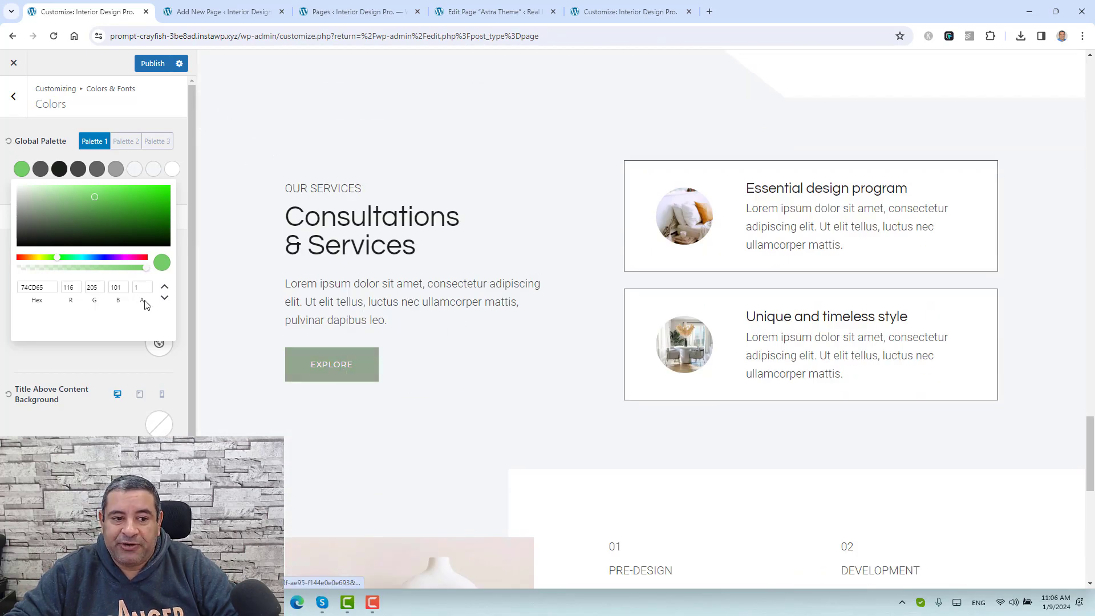
Shift the first Palette 1 color to red CD6D65, check it across the homepage preview and close the color picker.
{"action": "left_click", "coordinate": [19, 258]}
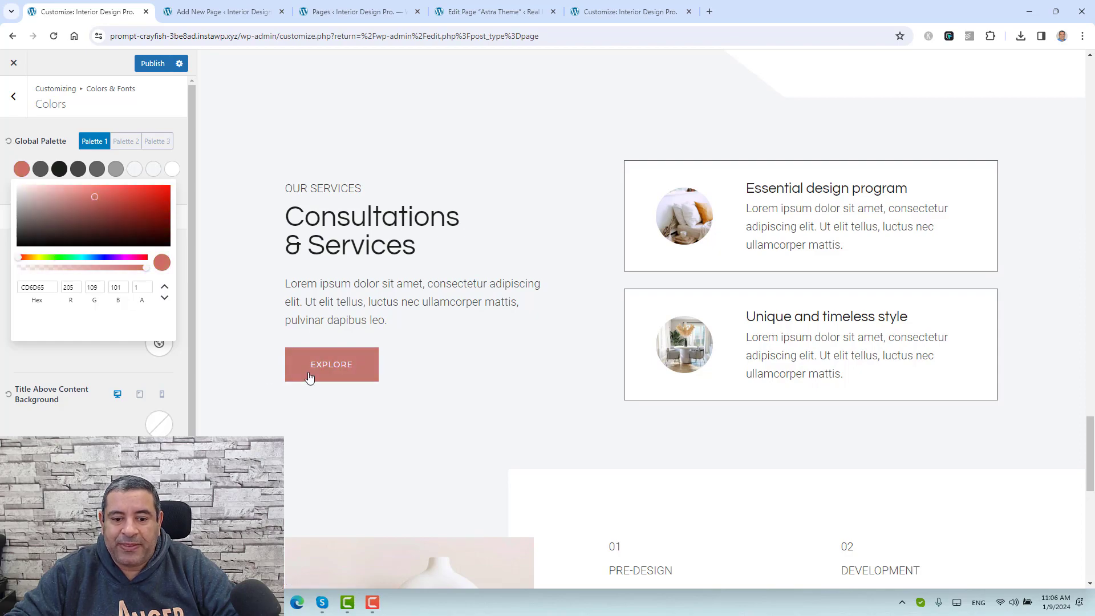
{"action": "scroll", "coordinate": [443, 345], "scroll_direction": "down", "scroll_amount": 8}
{"action": "scroll", "coordinate": [443, 345], "scroll_direction": "down", "scroll_amount": 10}
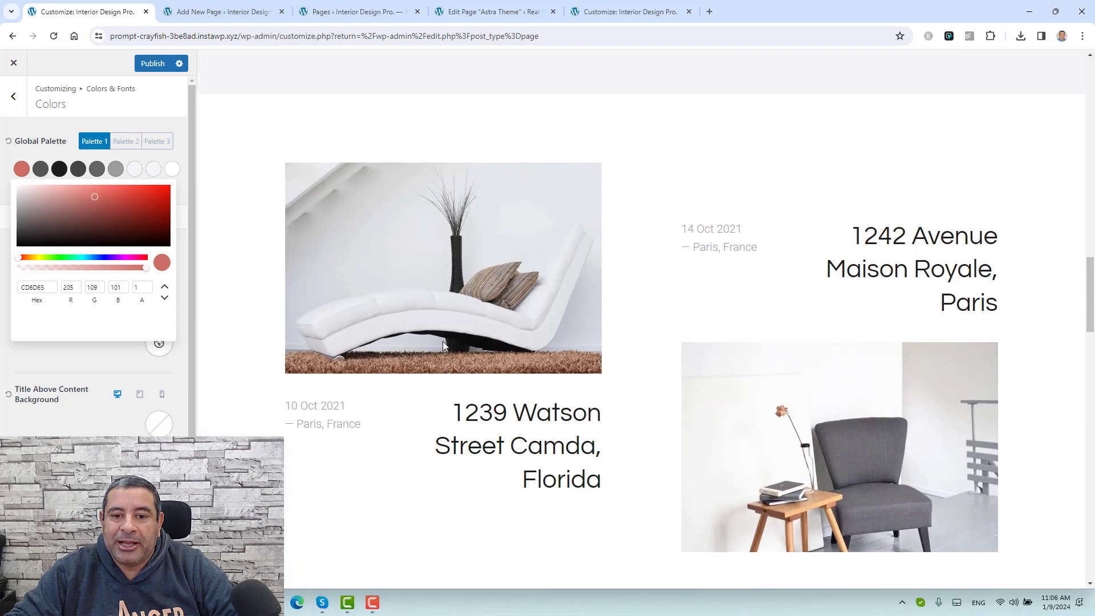
{"action": "scroll", "coordinate": [444, 345], "scroll_direction": "up", "scroll_amount": 5}
{"action": "scroll", "coordinate": [444, 345], "scroll_direction": "up", "scroll_amount": 5}
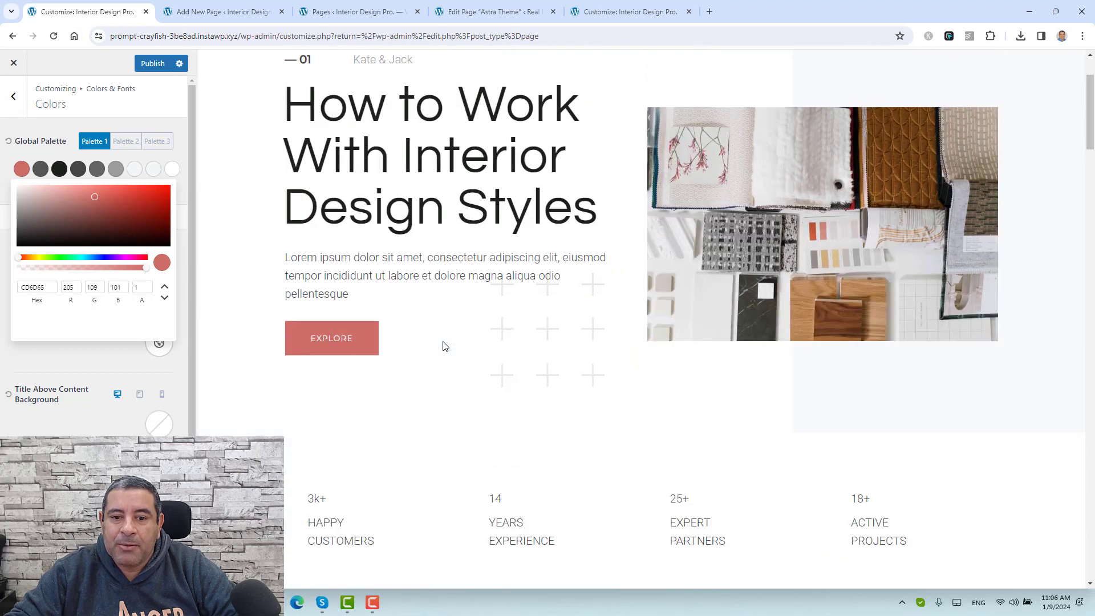
{"action": "left_click", "coordinate": [67, 130]}
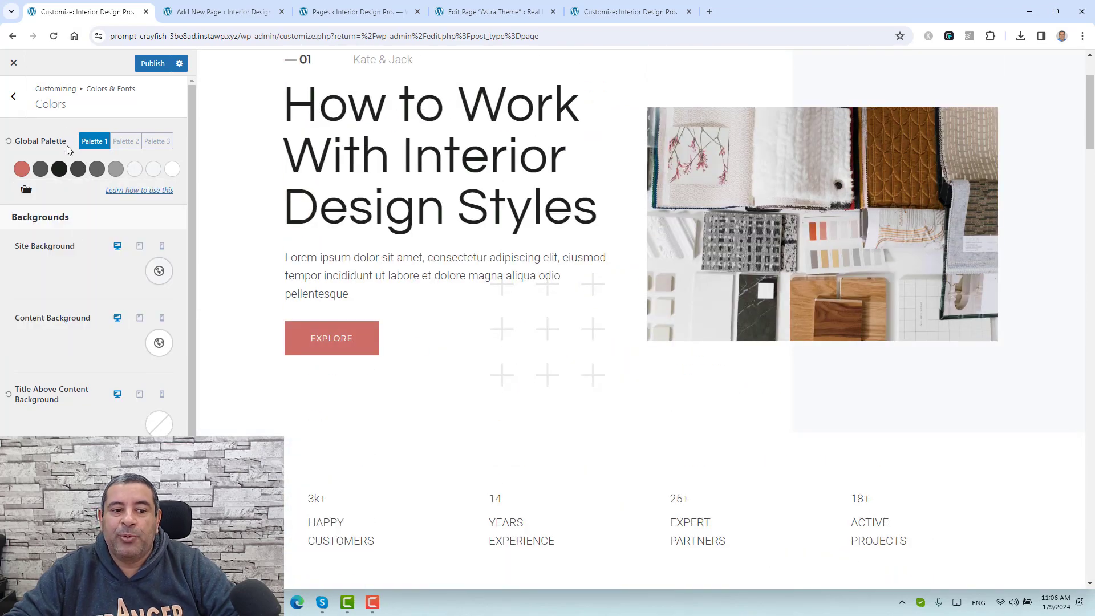
Look over the site and content background options, and open the Typography settings.
{"action": "scroll", "coordinate": [85, 318], "scroll_direction": "down", "scroll_amount": 1}
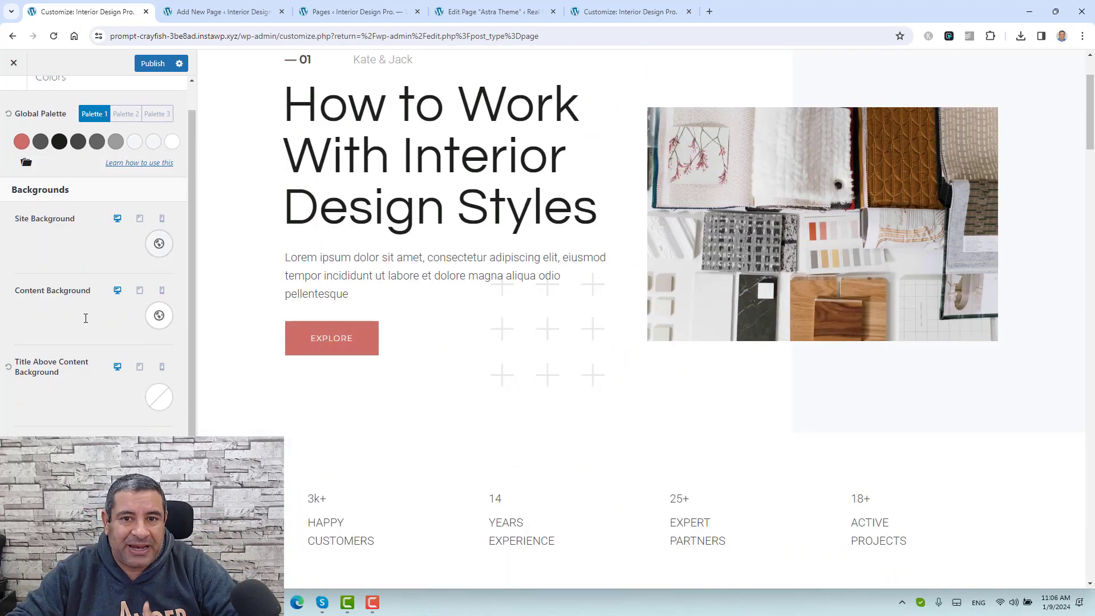
{"action": "scroll", "coordinate": [85, 317], "scroll_direction": "up", "scroll_amount": 1}
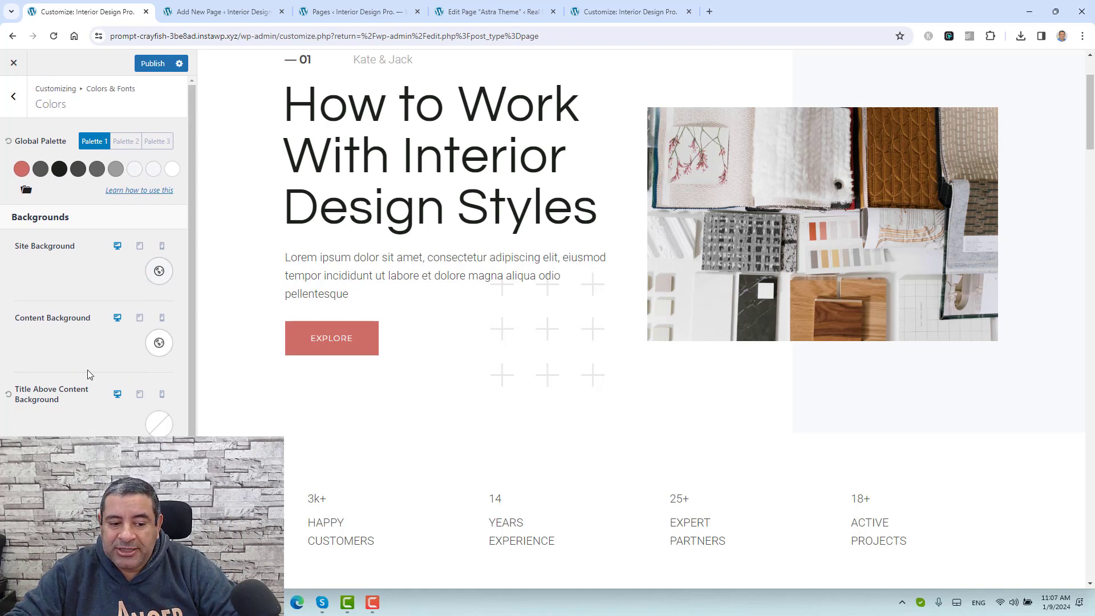
{"action": "scroll", "coordinate": [88, 371], "scroll_direction": "down", "scroll_amount": 1}
{"action": "scroll", "coordinate": [87, 375], "scroll_direction": "up", "scroll_amount": 1}
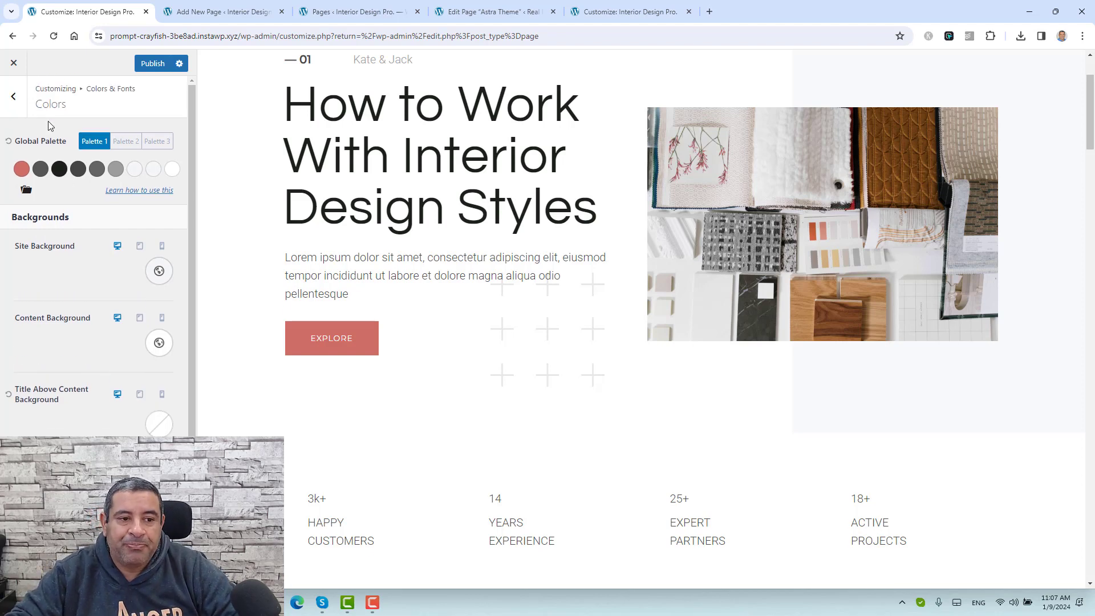
{"action": "left_click", "coordinate": [13, 96]}
{"action": "left_click", "coordinate": [63, 186]}
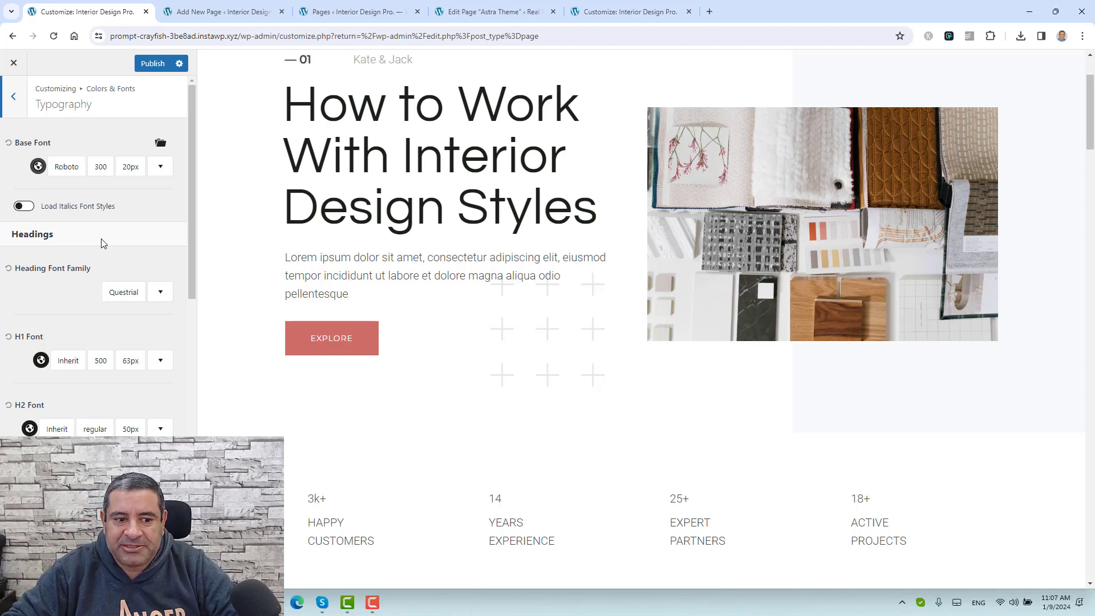
Set the desktop font size of the H1 heading font to 80 px.
{"action": "scroll", "coordinate": [114, 331], "scroll_direction": "down", "scroll_amount": 3}
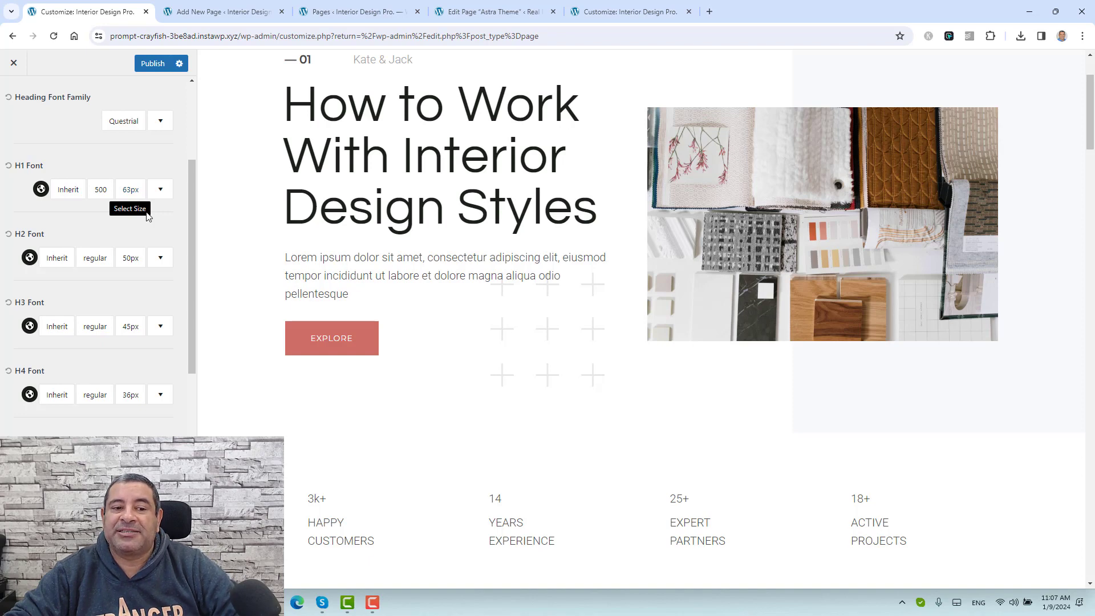
{"action": "scroll", "coordinate": [313, 217], "scroll_direction": "up", "scroll_amount": 2}
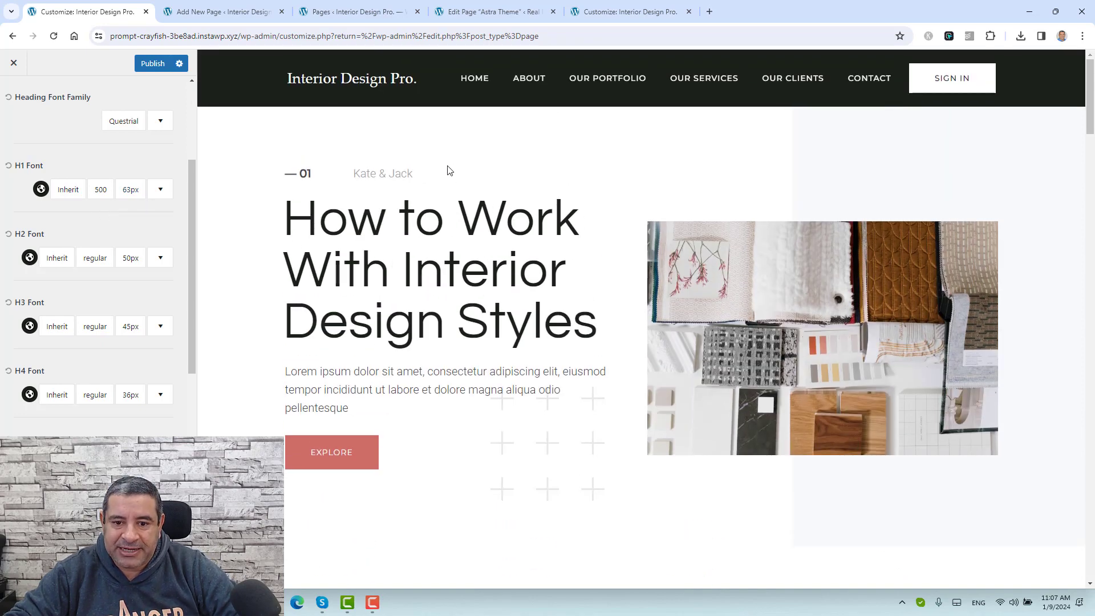
{"action": "left_click", "coordinate": [131, 192]}
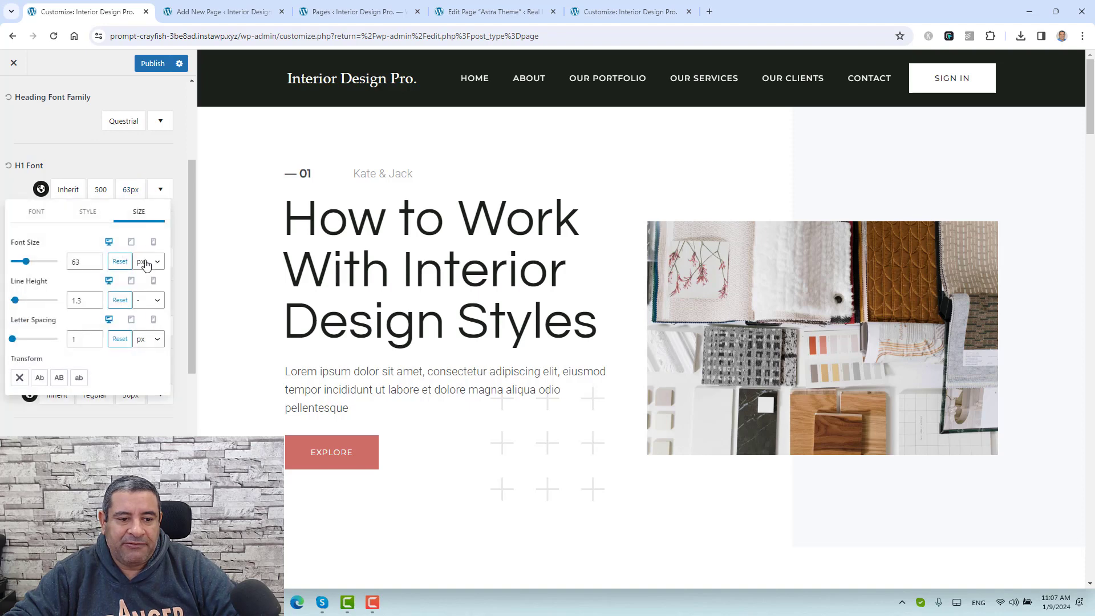
{"action": "double_click", "coordinate": [77, 261]}
{"action": "type", "text": "80"}
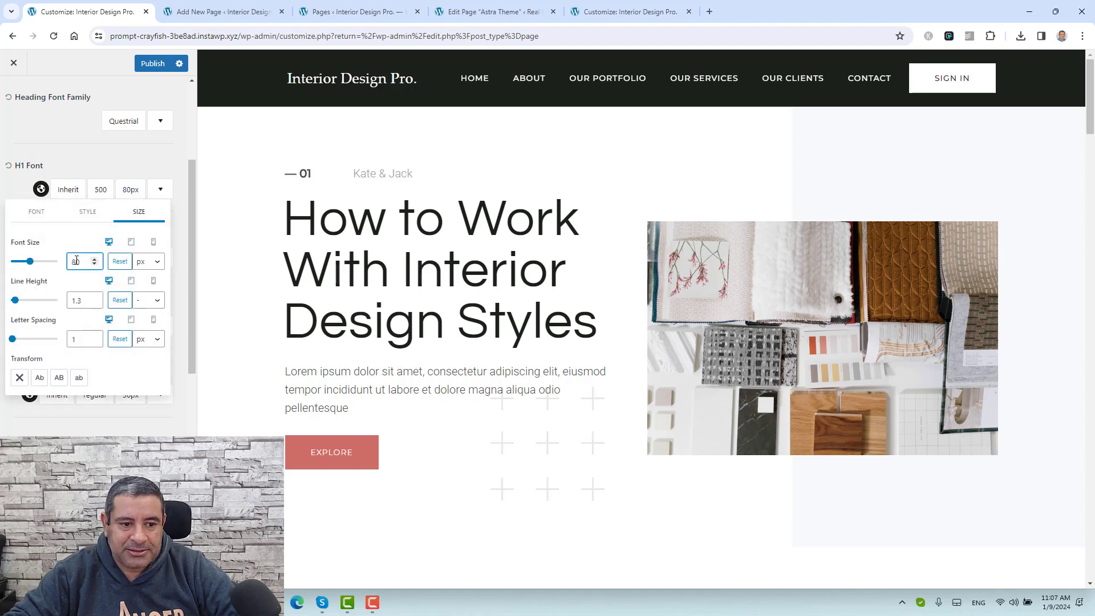
Close the H1 font size settings and return to the main list of Customizer sections.
{"action": "double_click", "coordinate": [446, 247]}
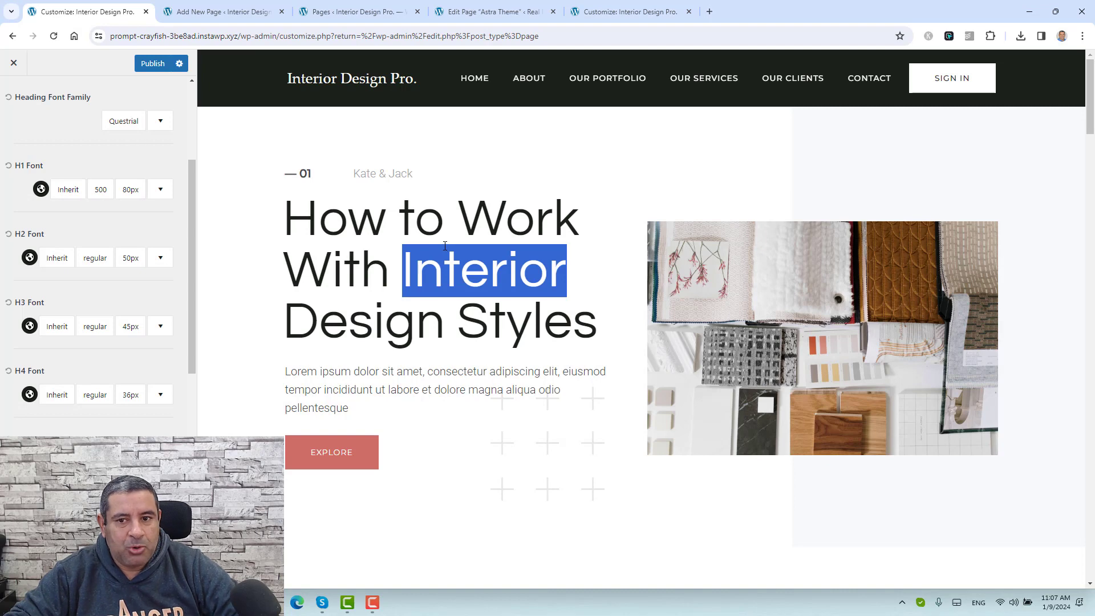
{"action": "left_click", "coordinate": [445, 246]}
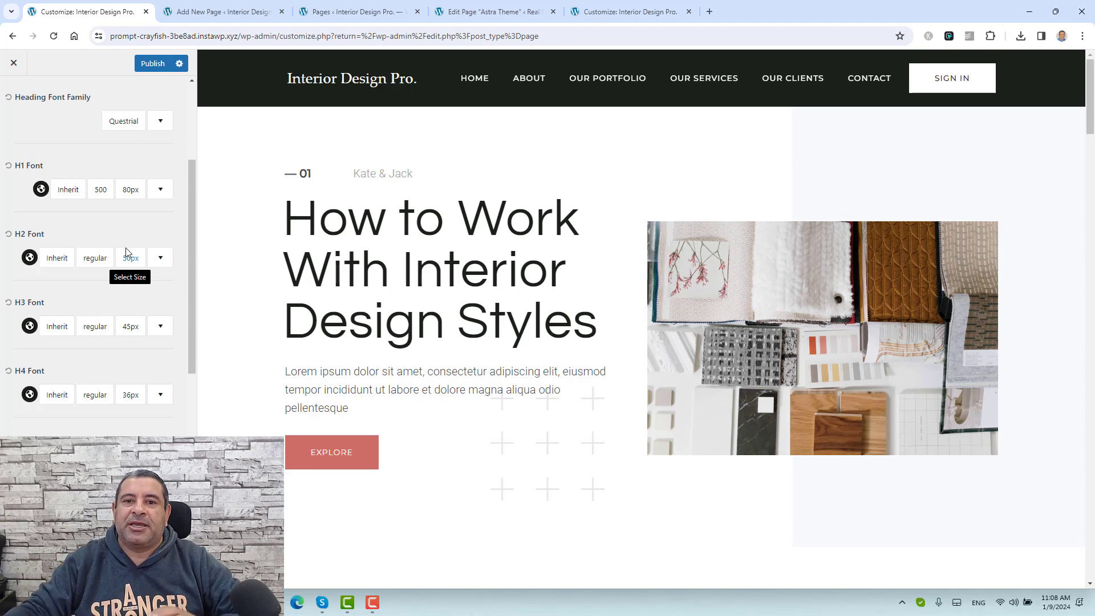
{"action": "scroll", "coordinate": [126, 252], "scroll_direction": "up", "scroll_amount": 4}
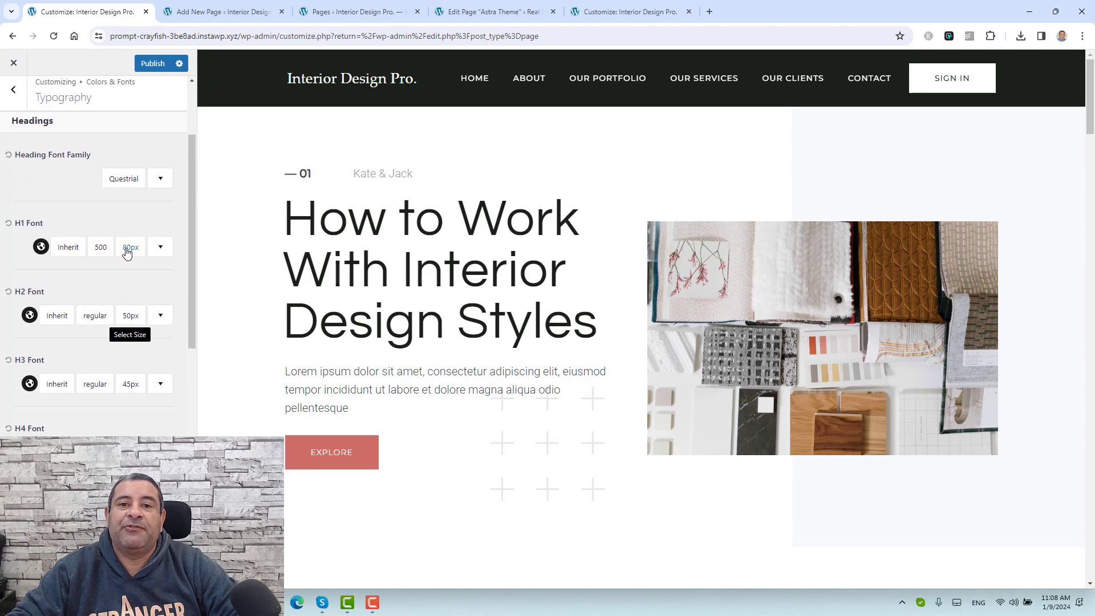
{"action": "left_click", "coordinate": [13, 98]}
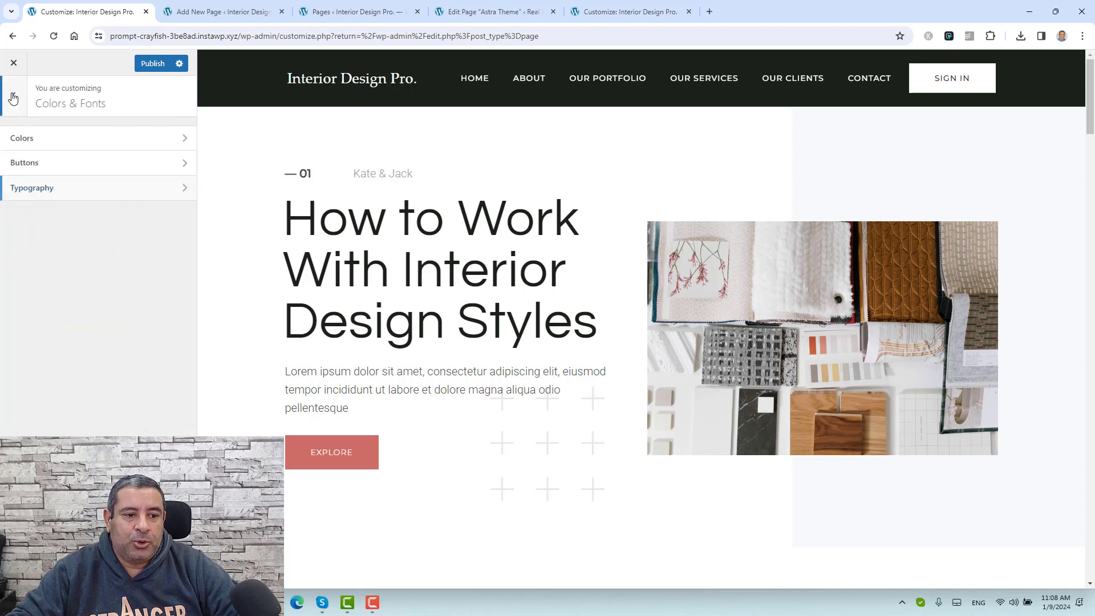
{"action": "left_click", "coordinate": [13, 97]}
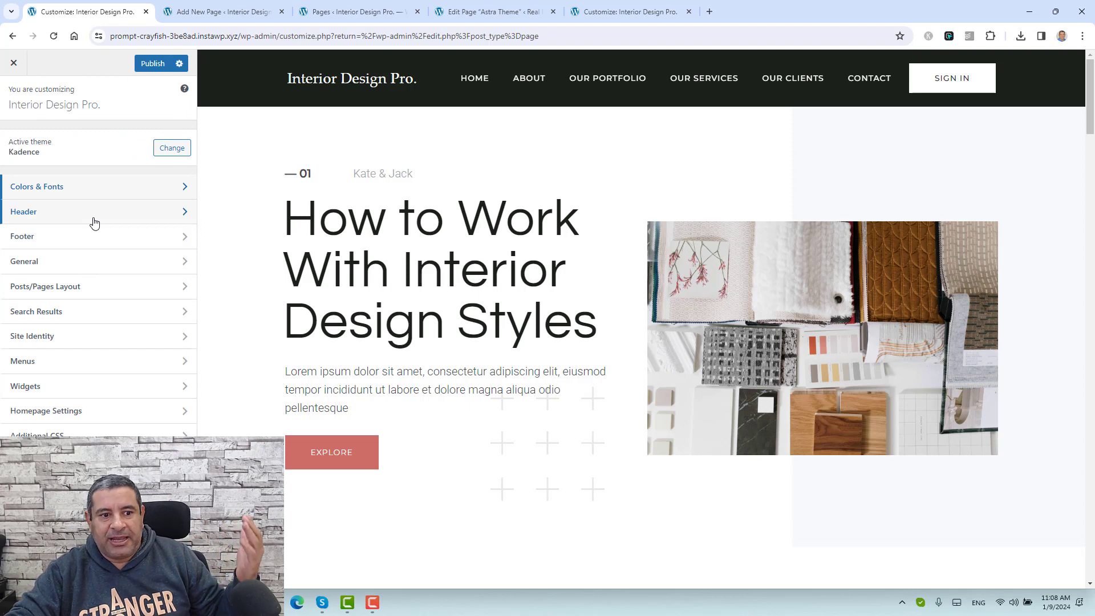
Examine the Single Post Layout options for post title, default layout, content style and featured image, and return to Posts/Pages Layout.
{"action": "left_click", "coordinate": [93, 294]}
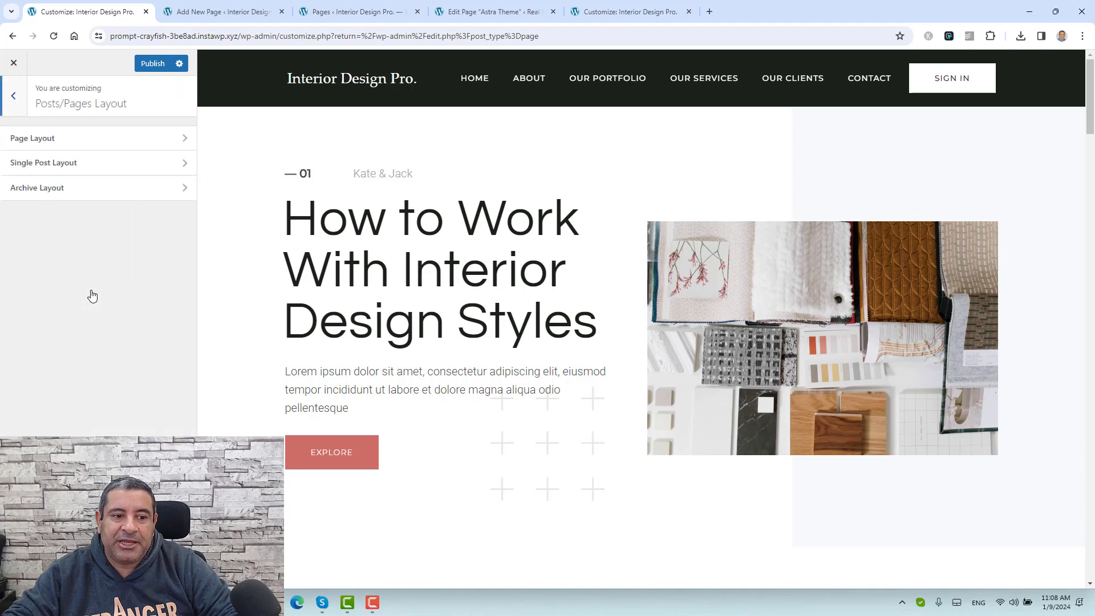
{"action": "left_click", "coordinate": [92, 164]}
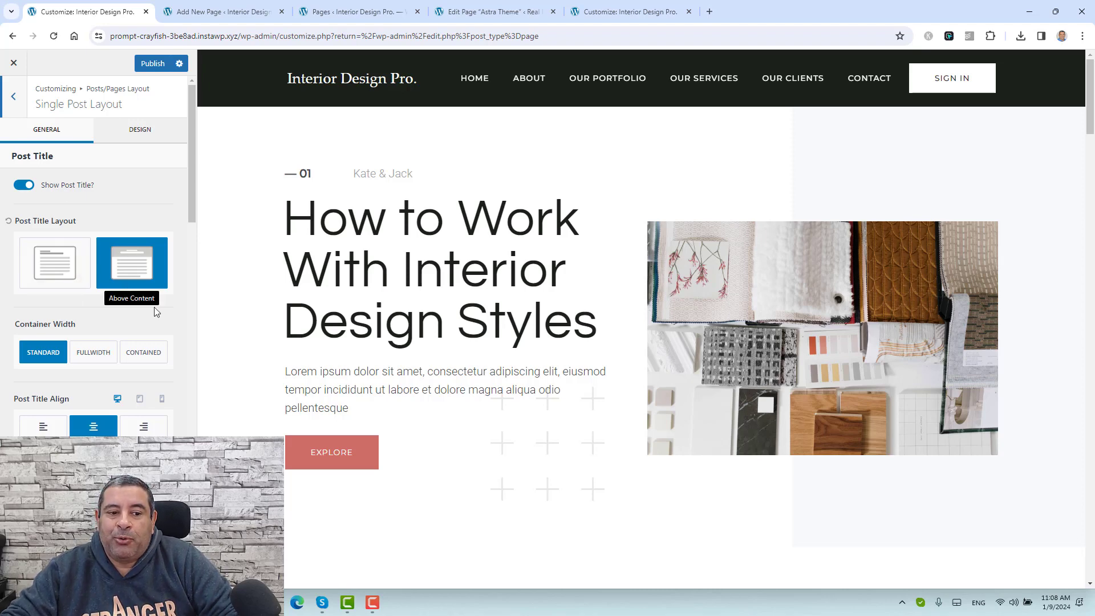
{"action": "scroll", "coordinate": [154, 311], "scroll_direction": "down", "scroll_amount": 4}
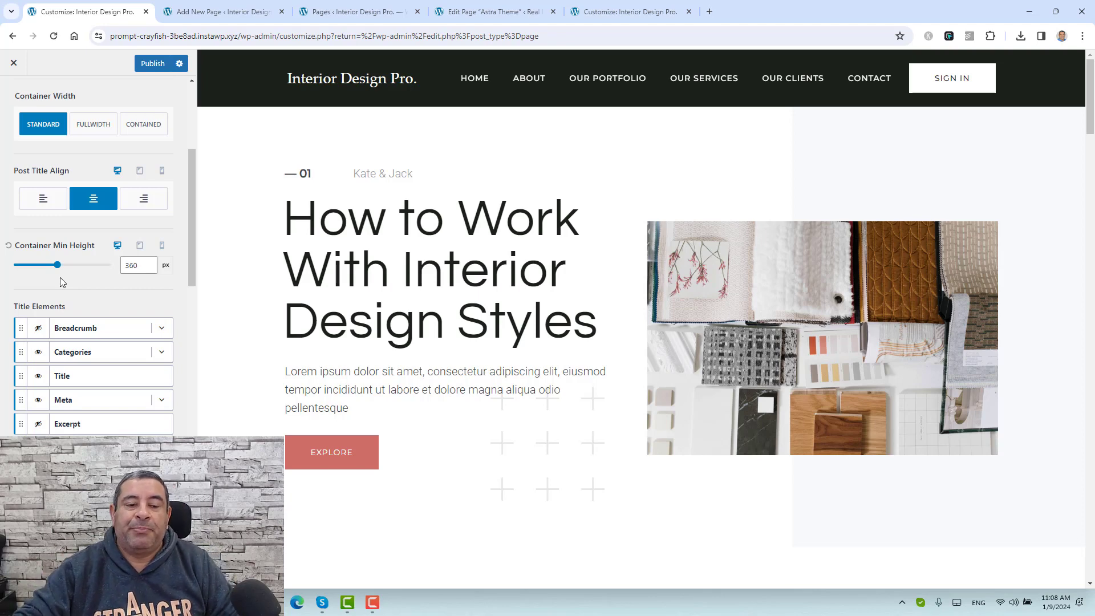
{"action": "scroll", "coordinate": [57, 274], "scroll_direction": "up", "scroll_amount": 4}
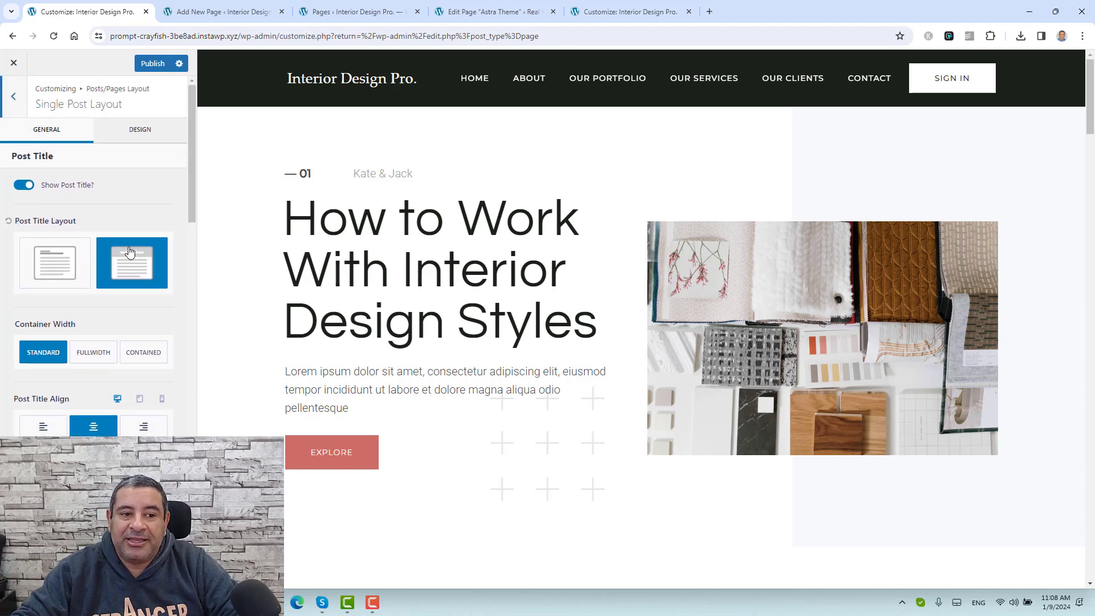
{"action": "scroll", "coordinate": [130, 252], "scroll_direction": "down", "scroll_amount": 10}
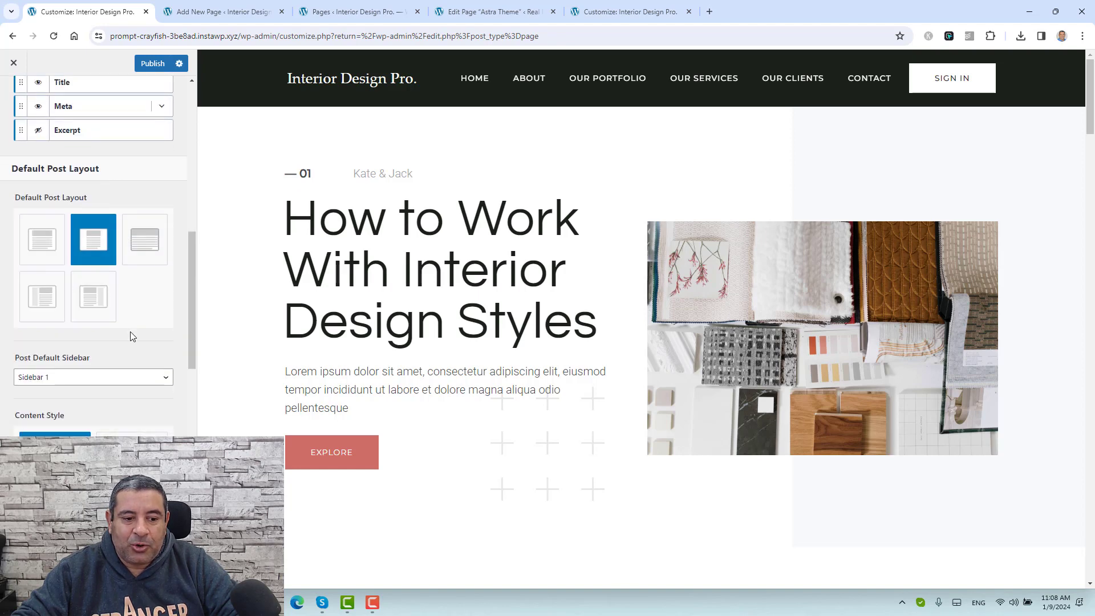
{"action": "scroll", "coordinate": [130, 337], "scroll_direction": "down", "scroll_amount": 1}
{"action": "scroll", "coordinate": [108, 234], "scroll_direction": "up", "scroll_amount": 3}
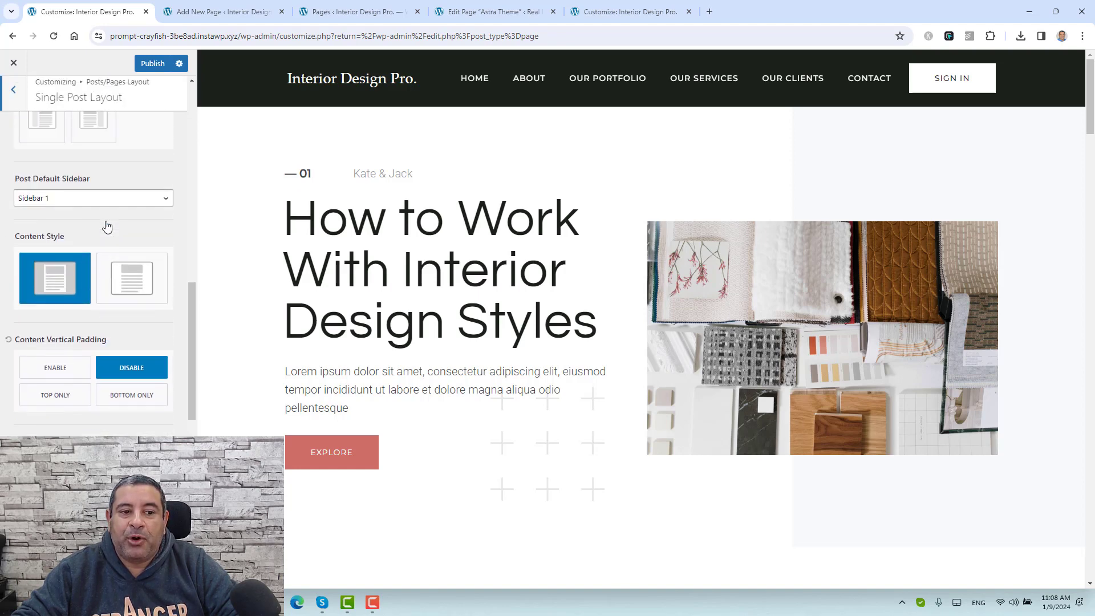
{"action": "scroll", "coordinate": [114, 286], "scroll_direction": "down", "scroll_amount": 5}
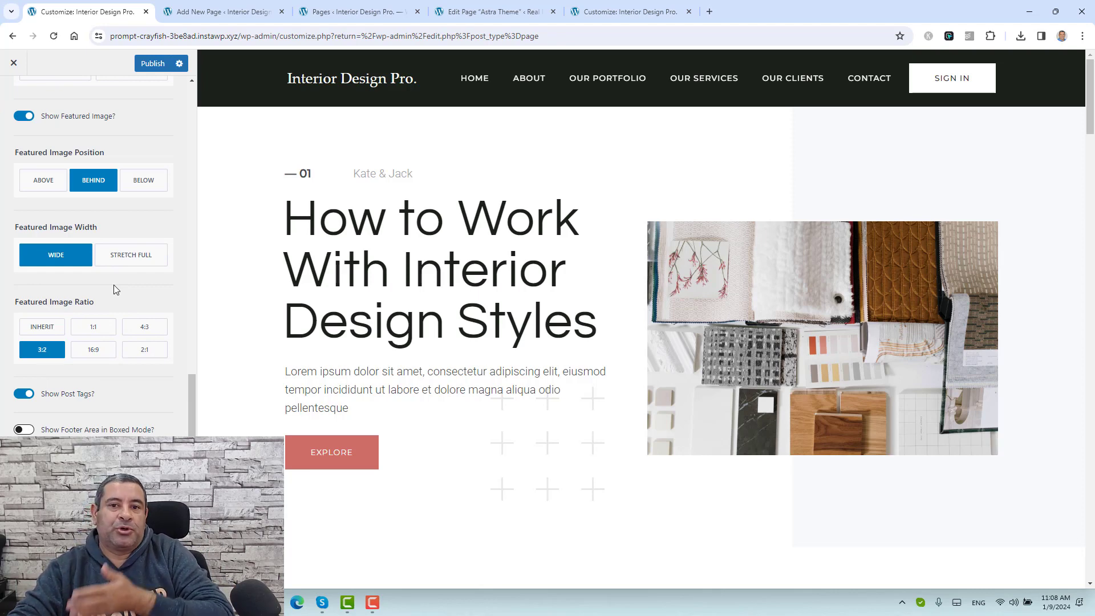
{"action": "scroll", "coordinate": [114, 285], "scroll_direction": "up", "scroll_amount": 10}
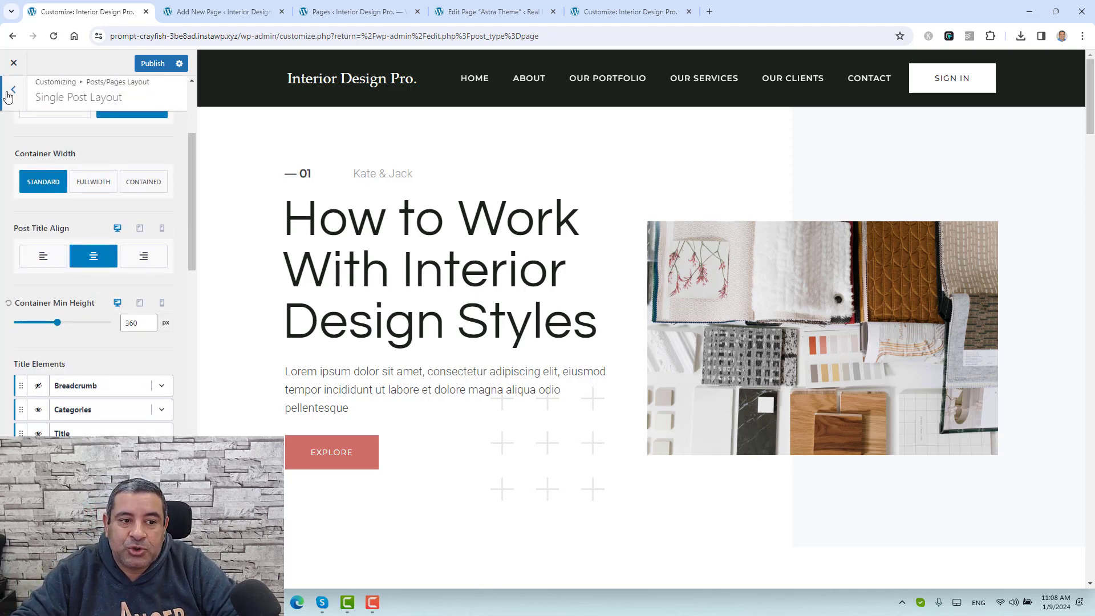
{"action": "left_click", "coordinate": [12, 91]}
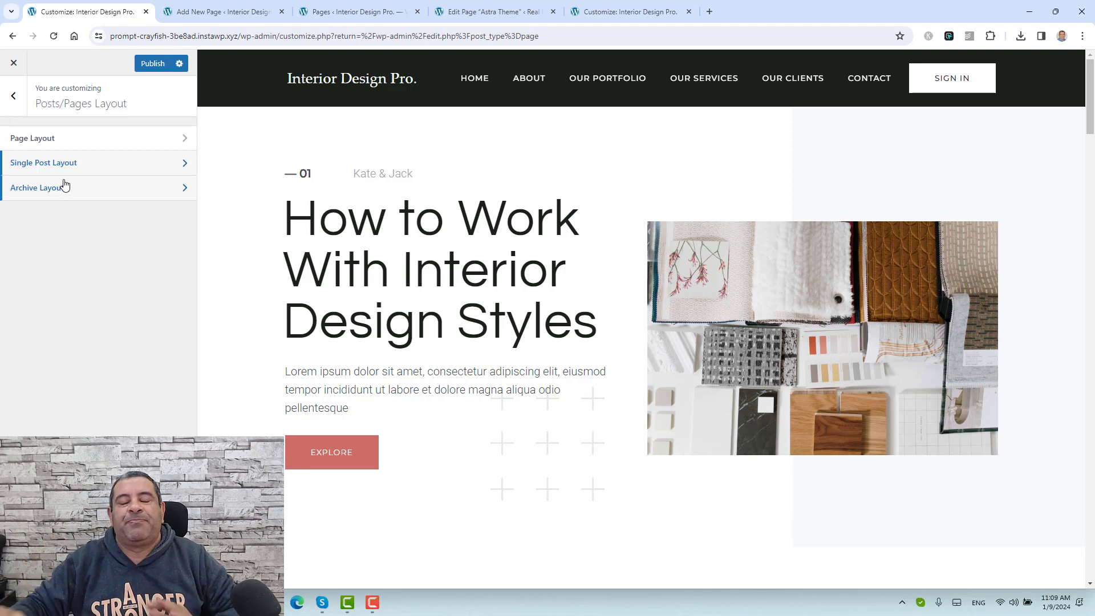
Switch to the Kadence Theme page's editor and look over its Page Settings and the Kadence Blocks Controls.
{"action": "left_click", "coordinate": [188, 11]}
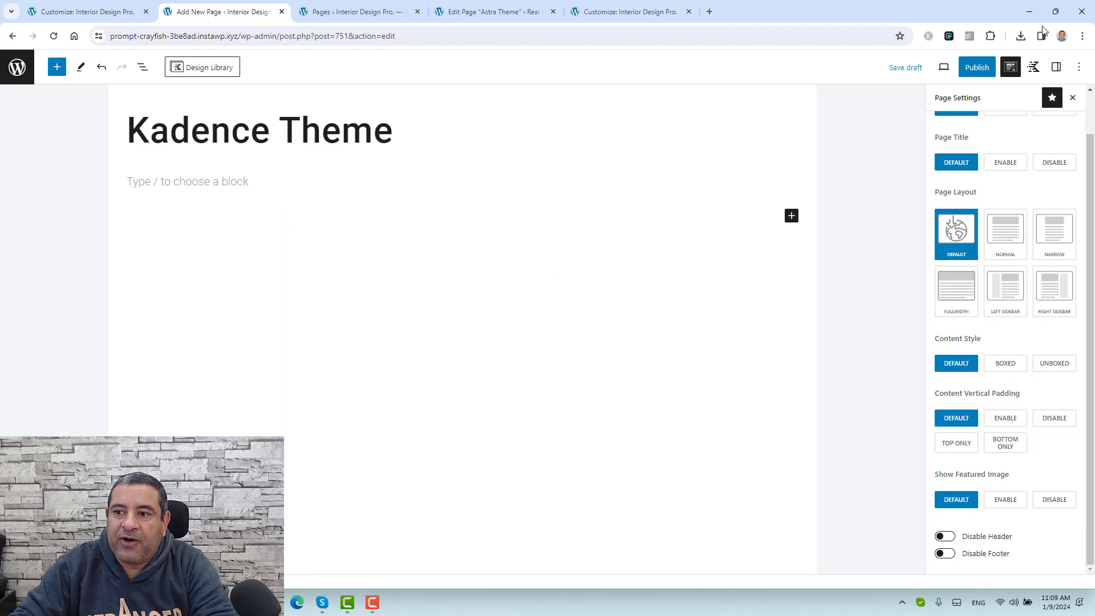
{"action": "scroll", "coordinate": [1011, 98], "scroll_direction": "up", "scroll_amount": 1}
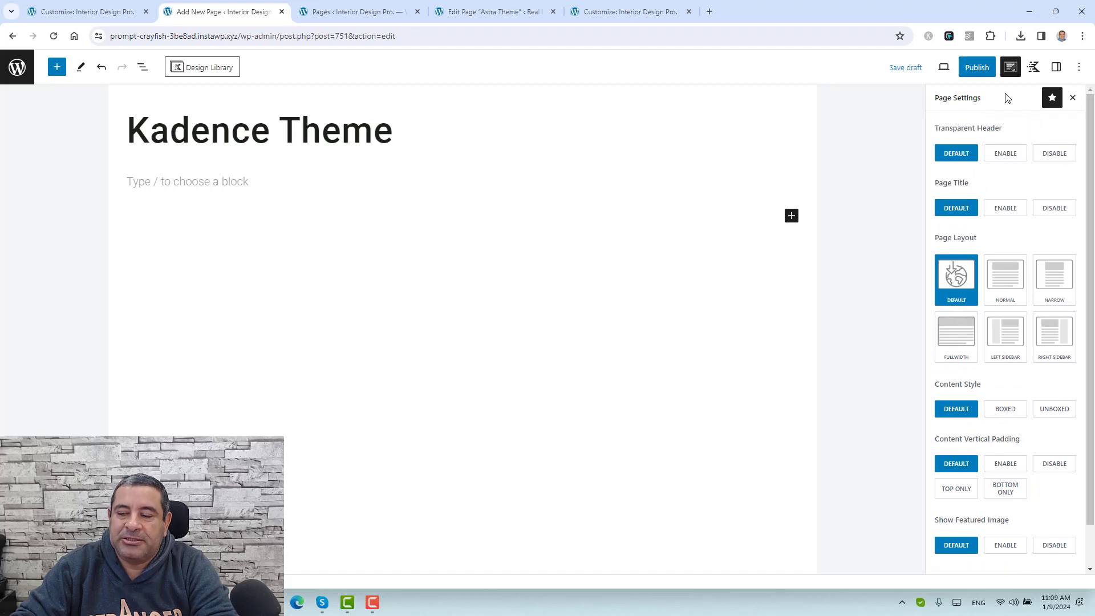
{"action": "left_click", "coordinate": [1035, 69]}
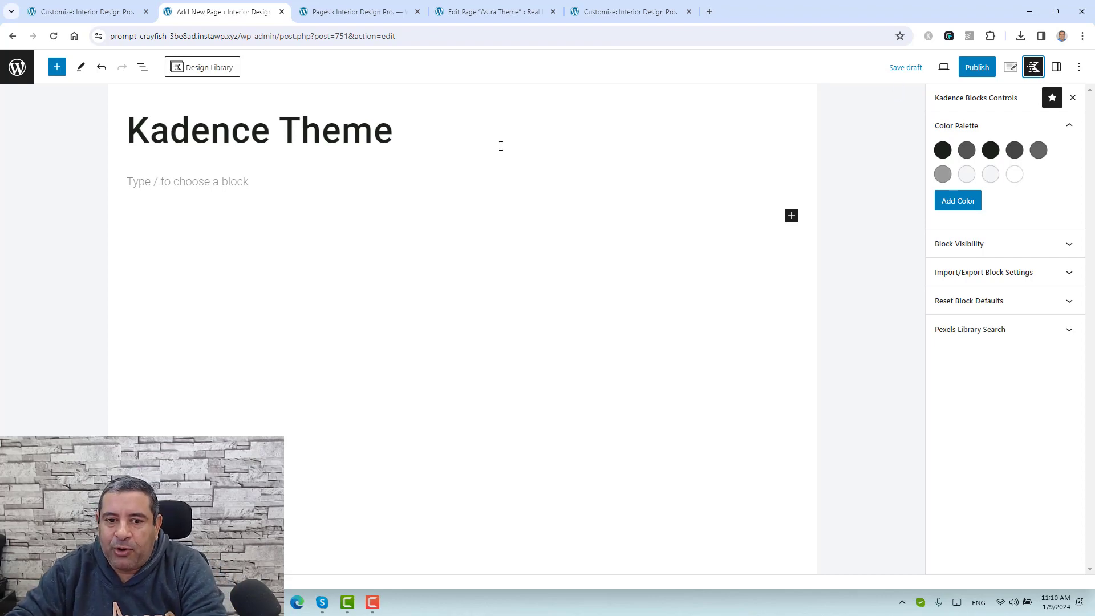
Publish the Kadence Theme page and view the live page in a new browser tab.
{"action": "left_click", "coordinate": [265, 182]}
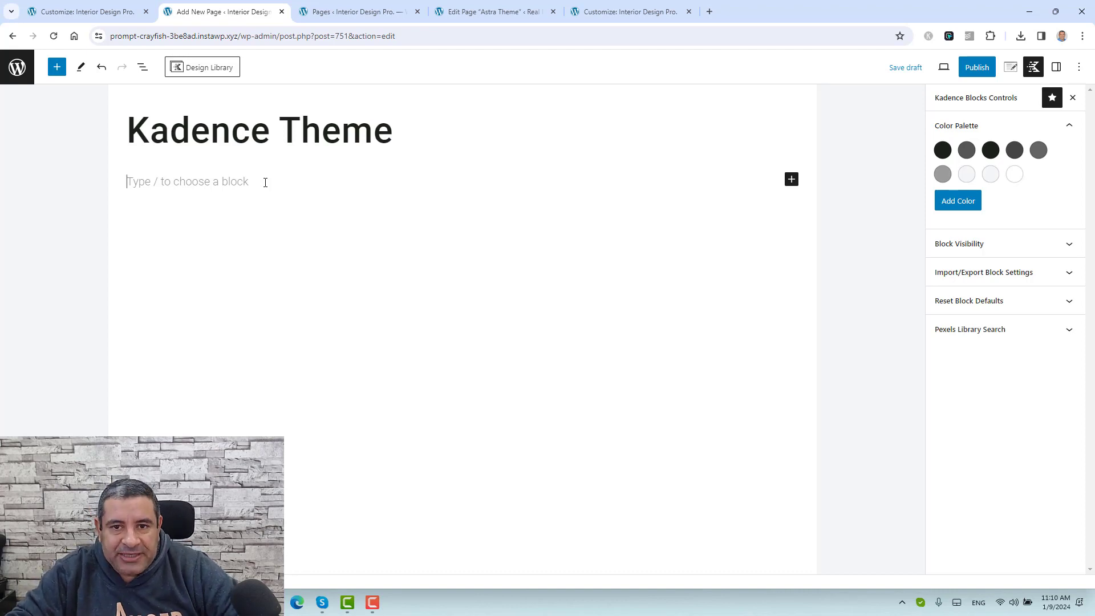
{"action": "left_click", "coordinate": [979, 73]}
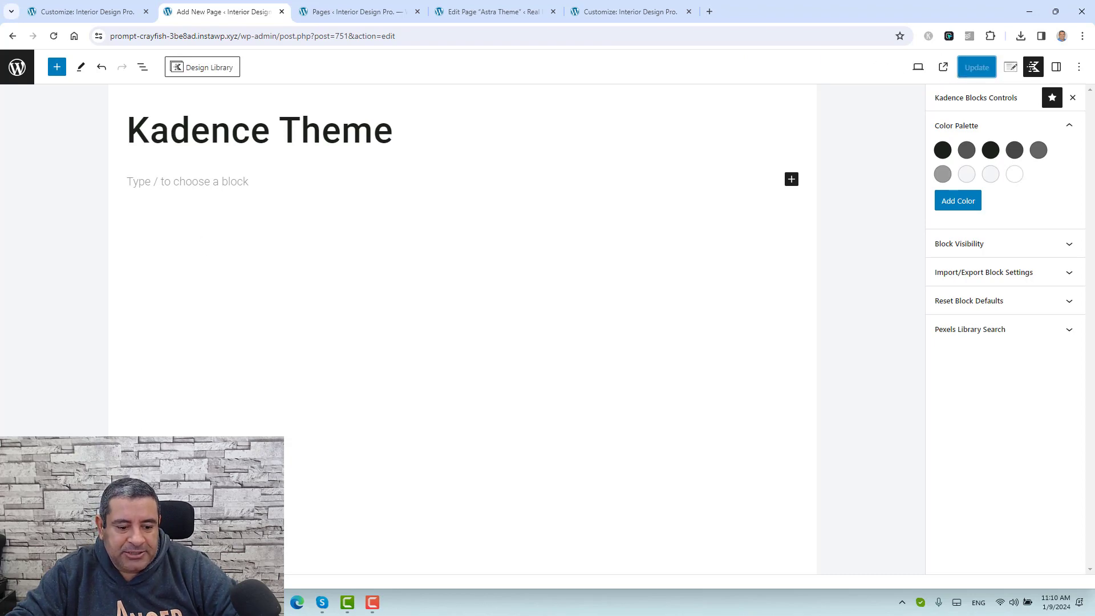
{"action": "right_click", "coordinate": [93, 548]}
{"action": "left_click", "coordinate": [164, 399]}
{"action": "left_click", "coordinate": [351, 6]}
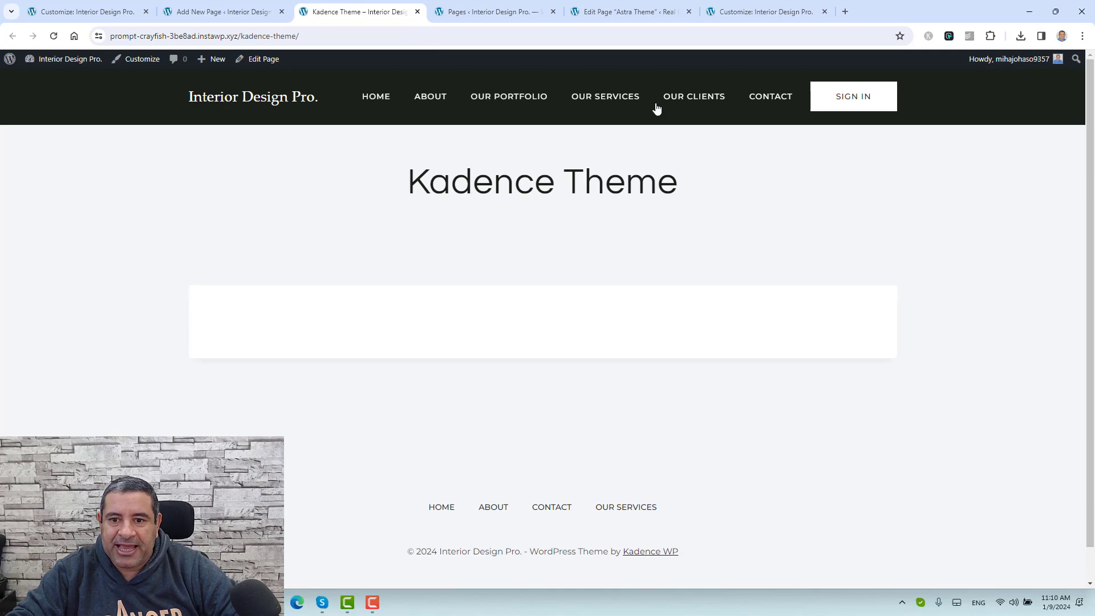
{"action": "scroll", "coordinate": [526, 433], "scroll_direction": "down", "scroll_amount": 1}
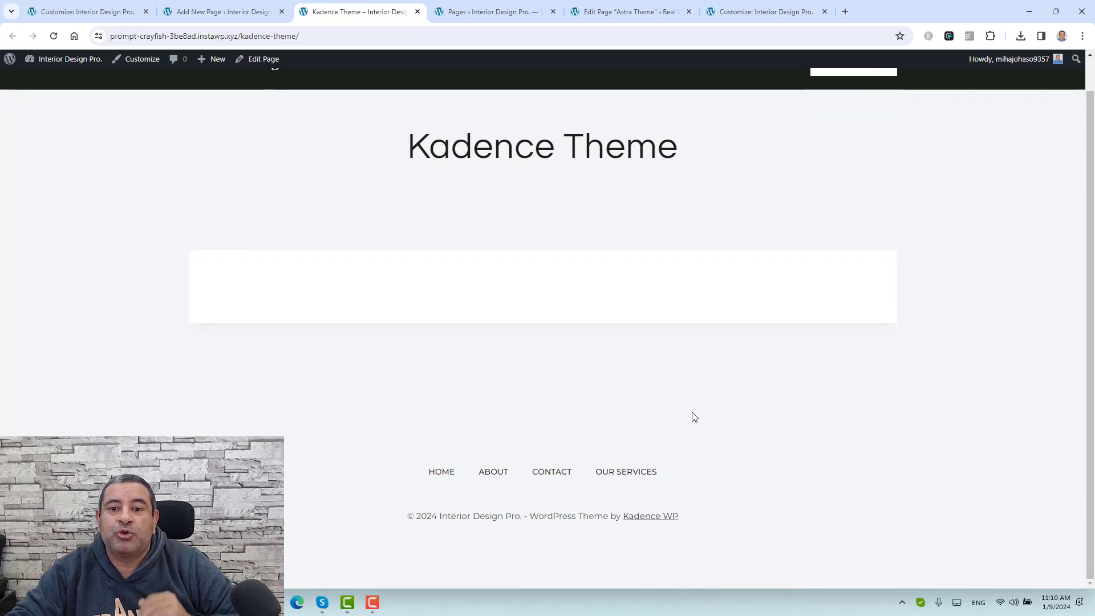
{"action": "scroll", "coordinate": [692, 416], "scroll_direction": "up", "scroll_amount": 1}
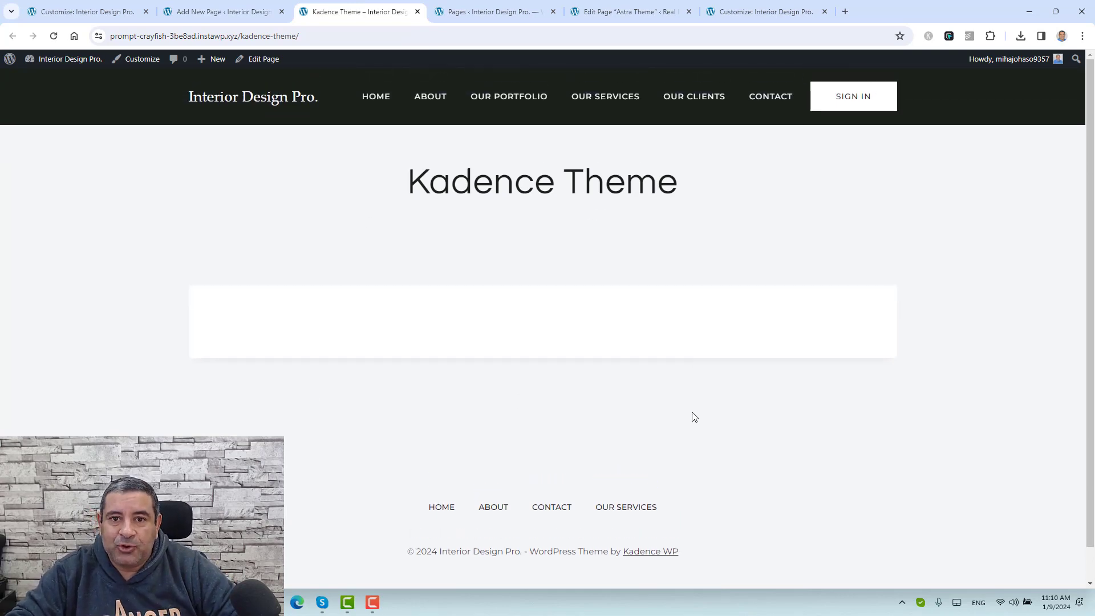
Disable the header and footer in the Kadence Theme page's settings, update the page and reload its live view.
{"action": "left_click", "coordinate": [227, 8]}
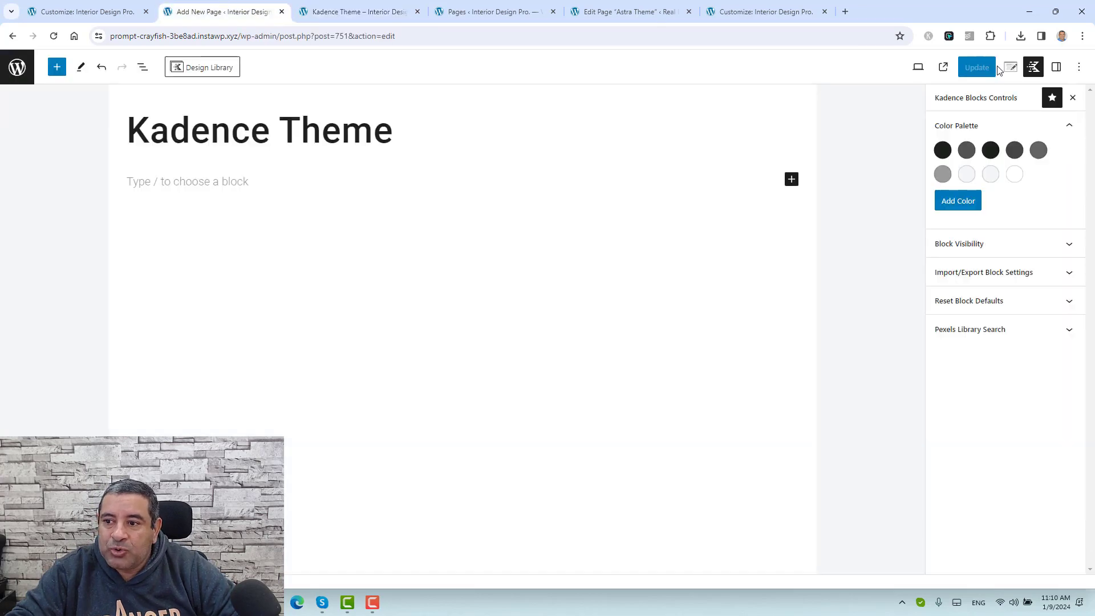
{"action": "left_click", "coordinate": [1011, 69]}
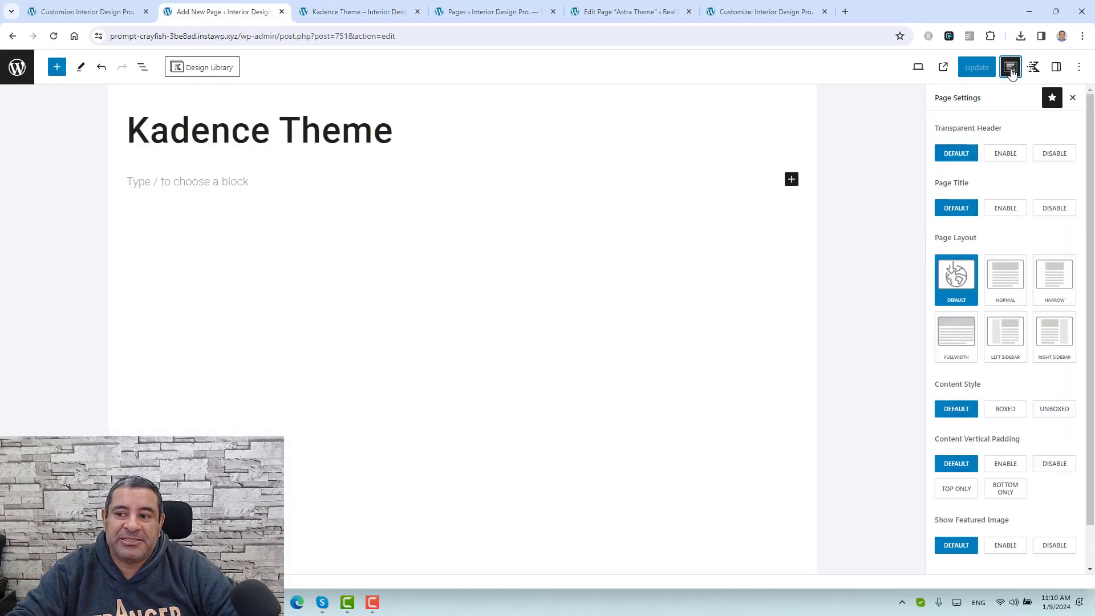
{"action": "scroll", "coordinate": [1051, 307], "scroll_direction": "down", "scroll_amount": 1}
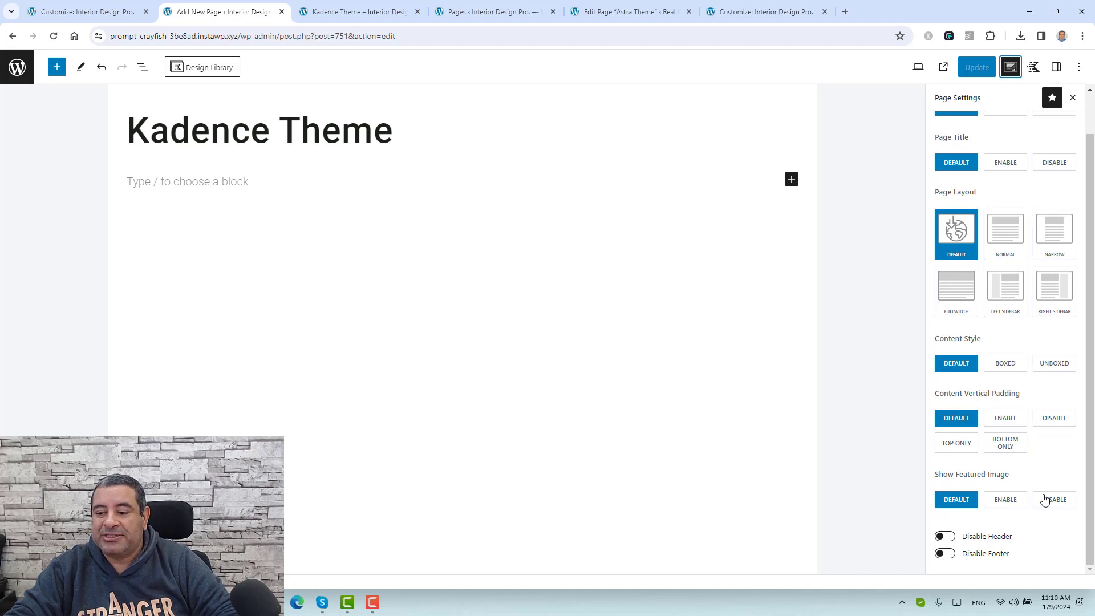
{"action": "left_click", "coordinate": [946, 536]}
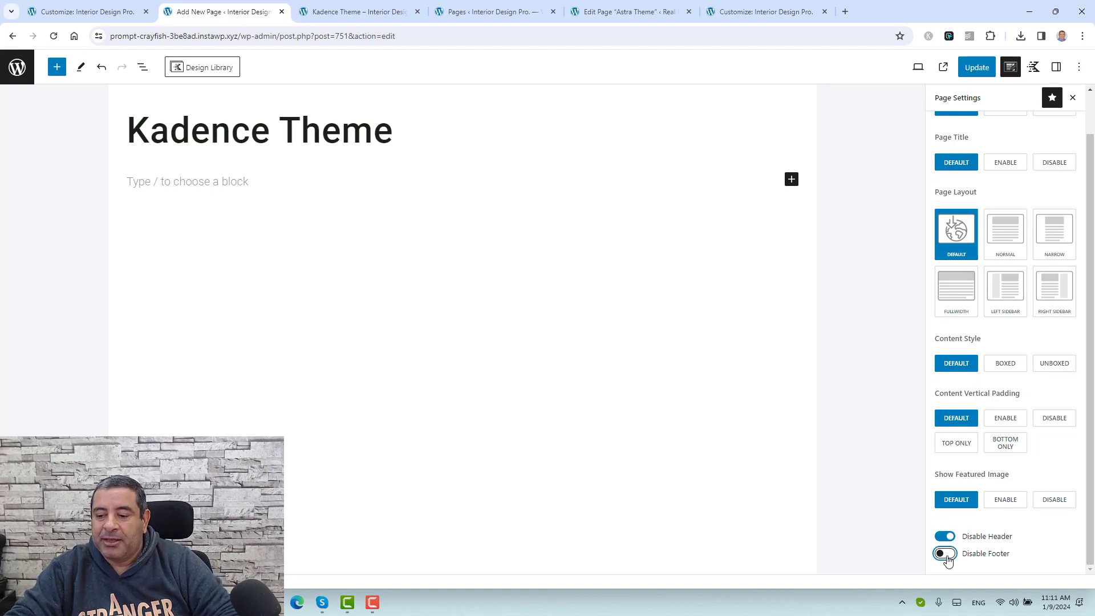
{"action": "left_click", "coordinate": [946, 554]}
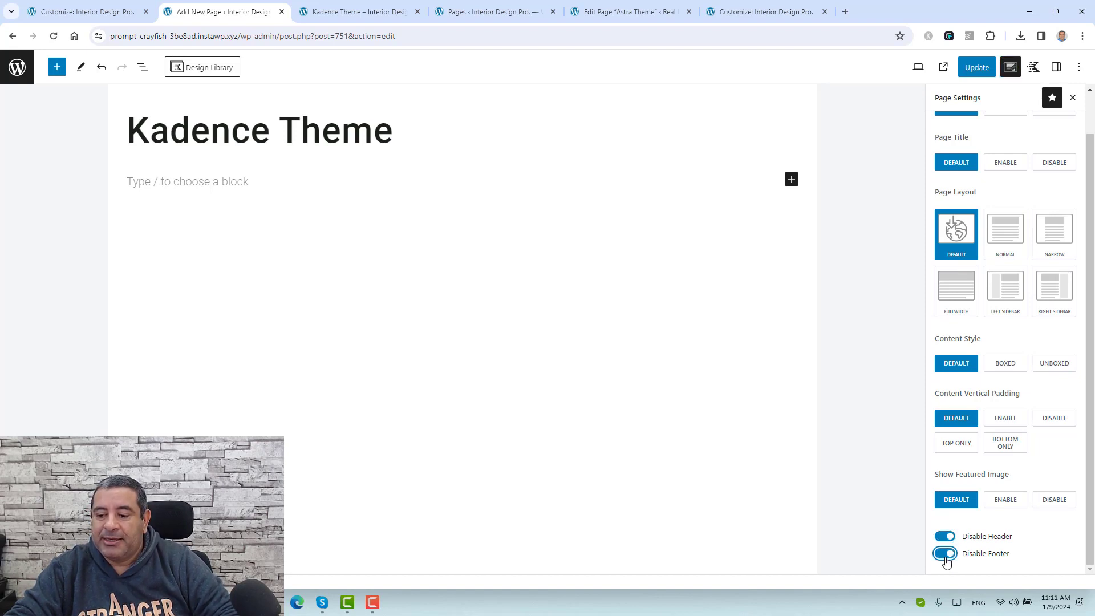
{"action": "left_click", "coordinate": [977, 67]}
{"action": "left_click", "coordinate": [346, 11]}
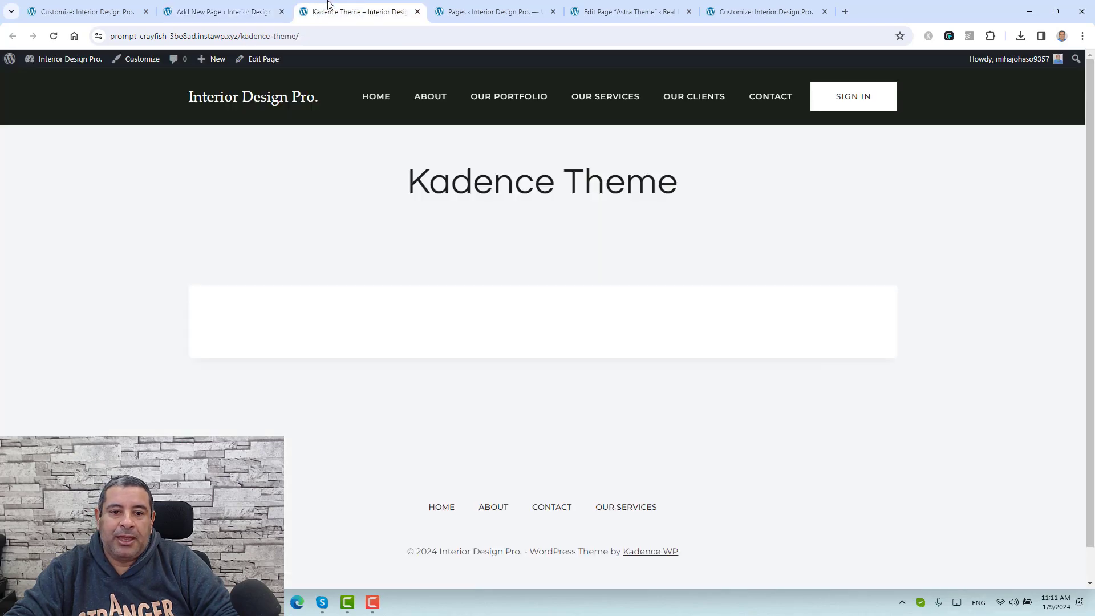
{"action": "left_click", "coordinate": [54, 36]}
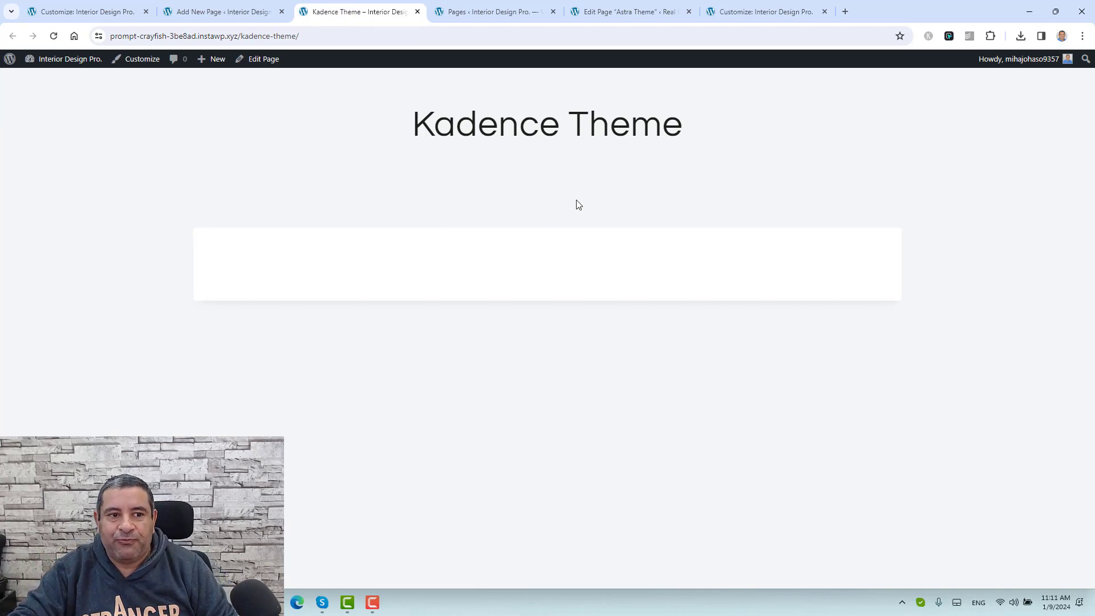
Turn off Disable Header in the Kadence Theme page's settings, update the page and reload its live view.
{"action": "left_click", "coordinate": [208, 5]}
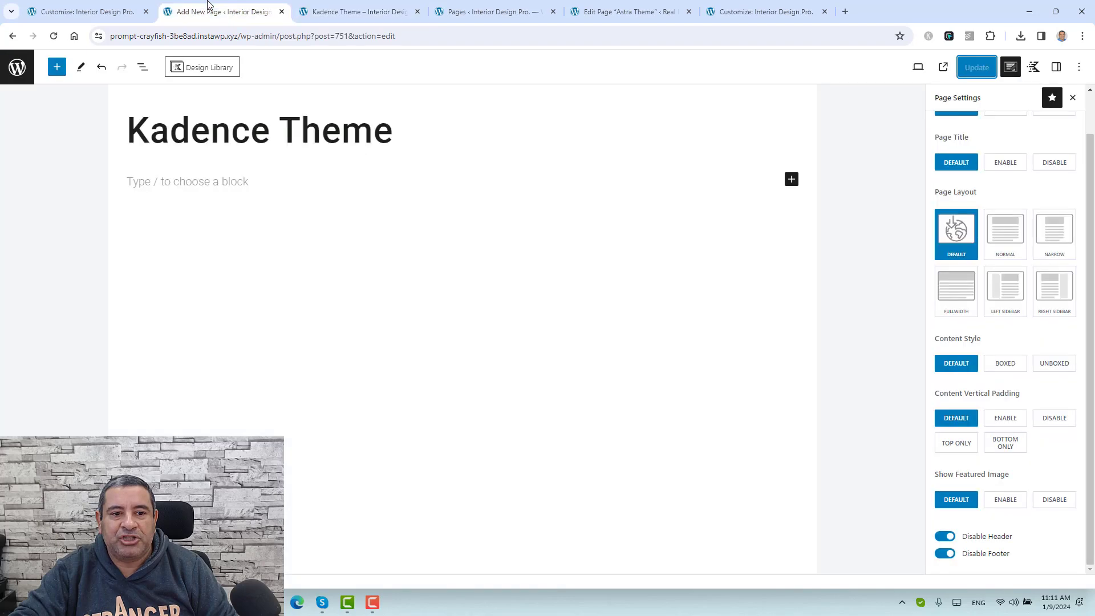
{"action": "left_click", "coordinate": [365, 11]}
{"action": "mouse_move", "coordinate": [44, 80]}
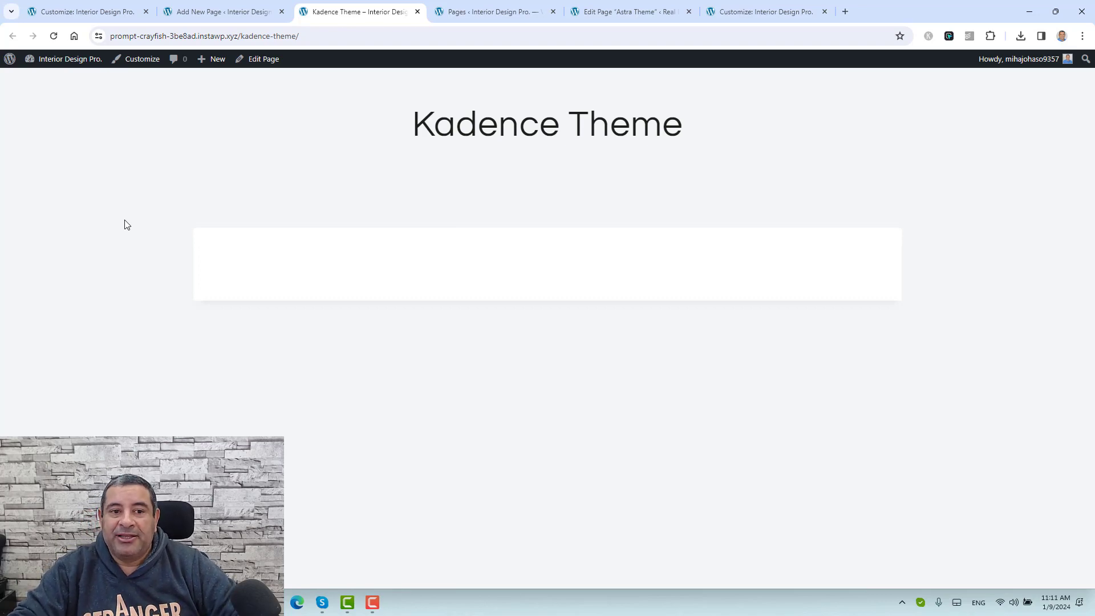
{"action": "left_click", "coordinate": [222, 11]}
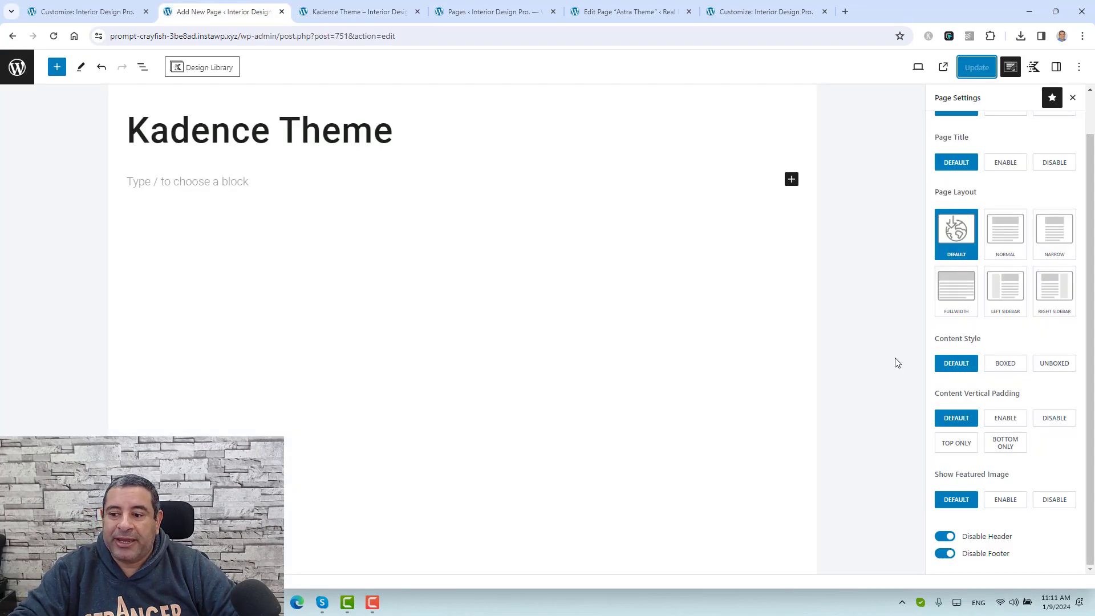
{"action": "left_click", "coordinate": [942, 537]}
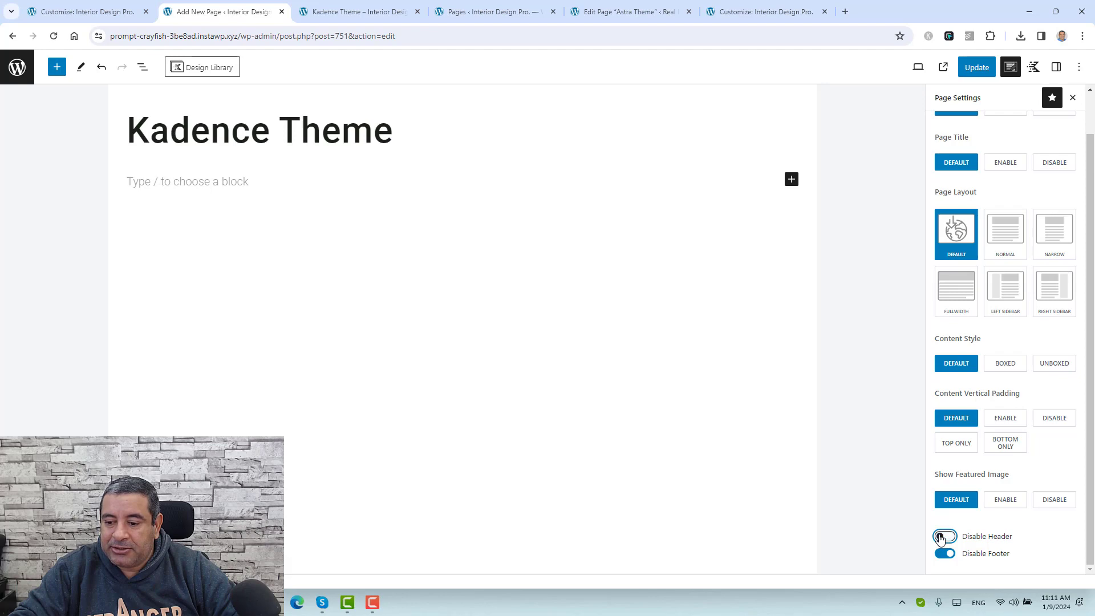
{"action": "left_click", "coordinate": [976, 66]}
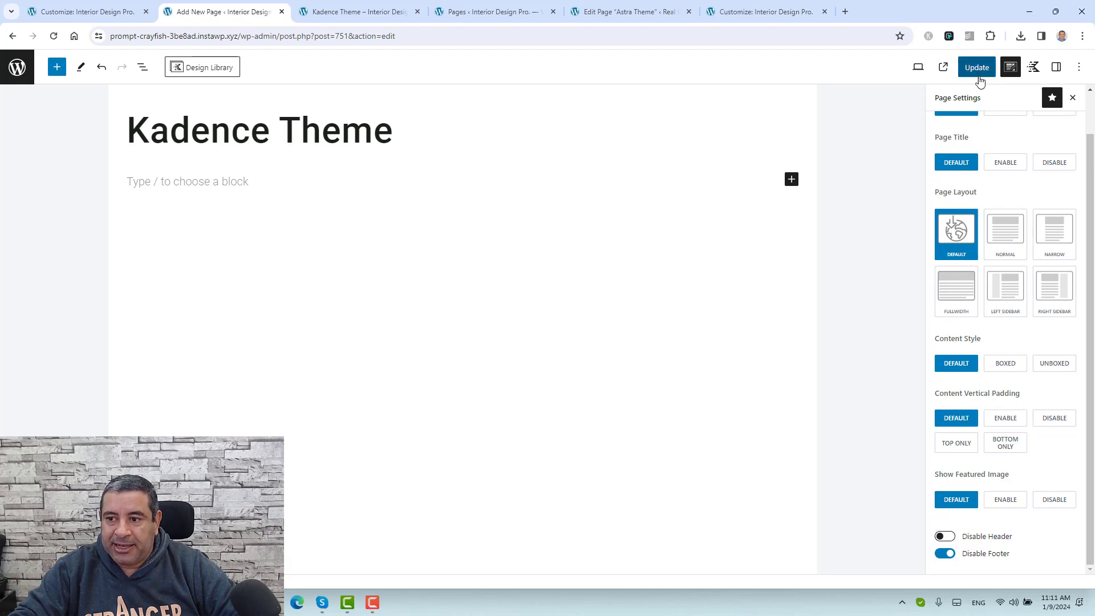
{"action": "left_click", "coordinate": [416, 8]}
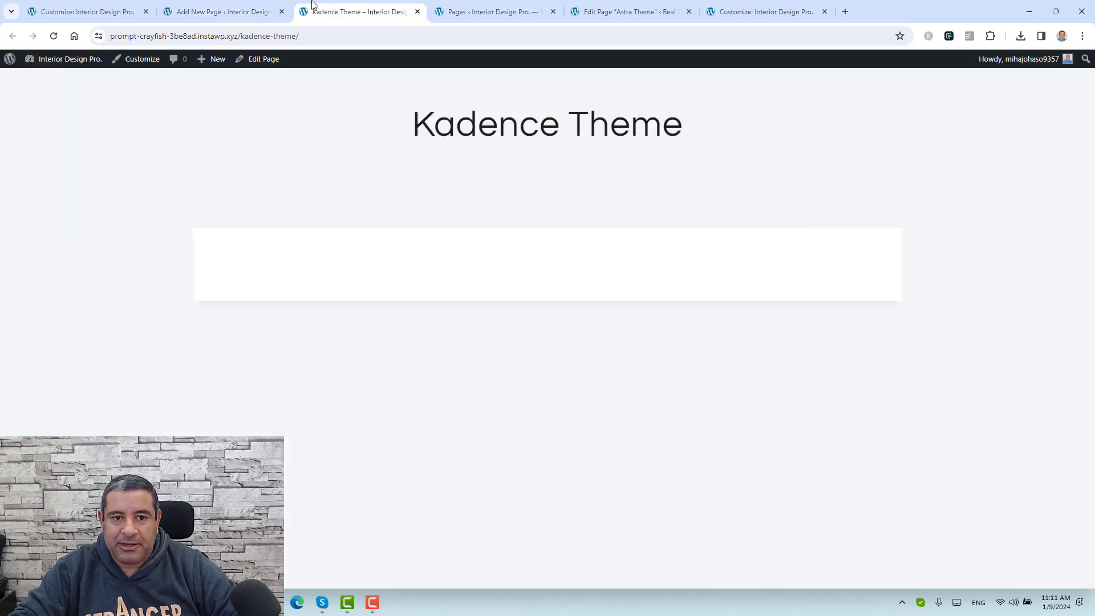
{"action": "left_click", "coordinate": [53, 36]}
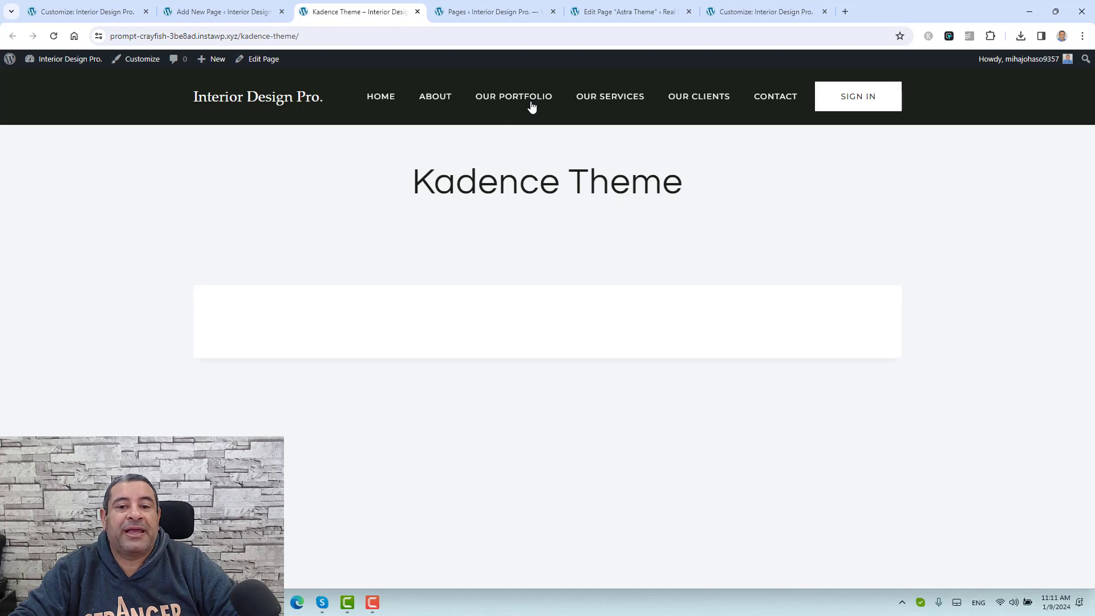
Open the About page from the site's header menu in a new browser tab and return to the live Kadence Theme page.
{"action": "right_click", "coordinate": [435, 99]}
{"action": "left_click", "coordinate": [448, 108]}
{"action": "left_click", "coordinate": [499, 8]}
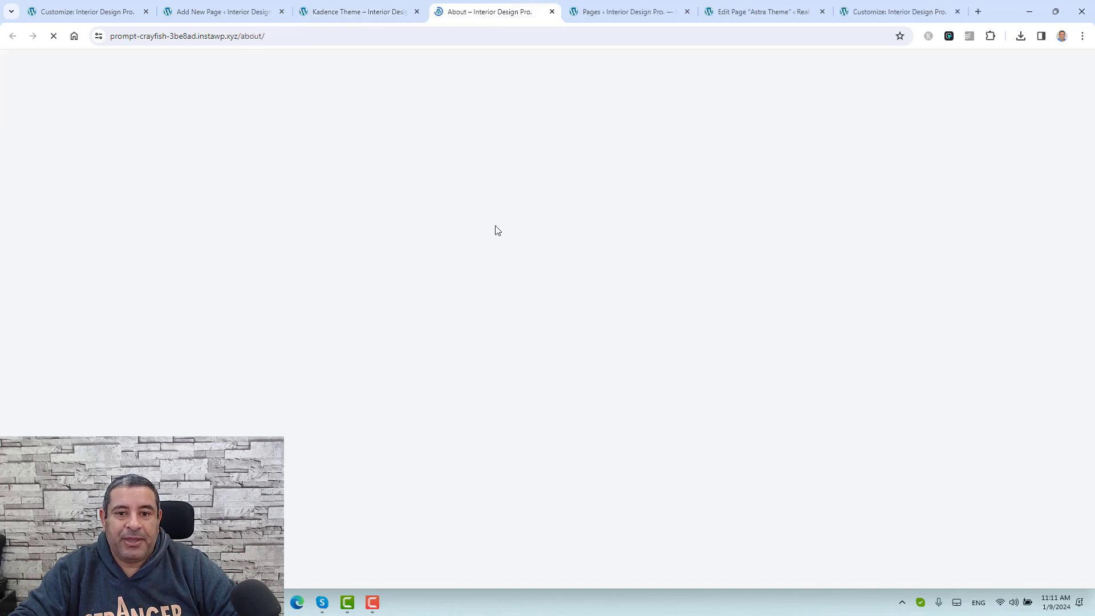
{"action": "left_click", "coordinate": [399, 11]}
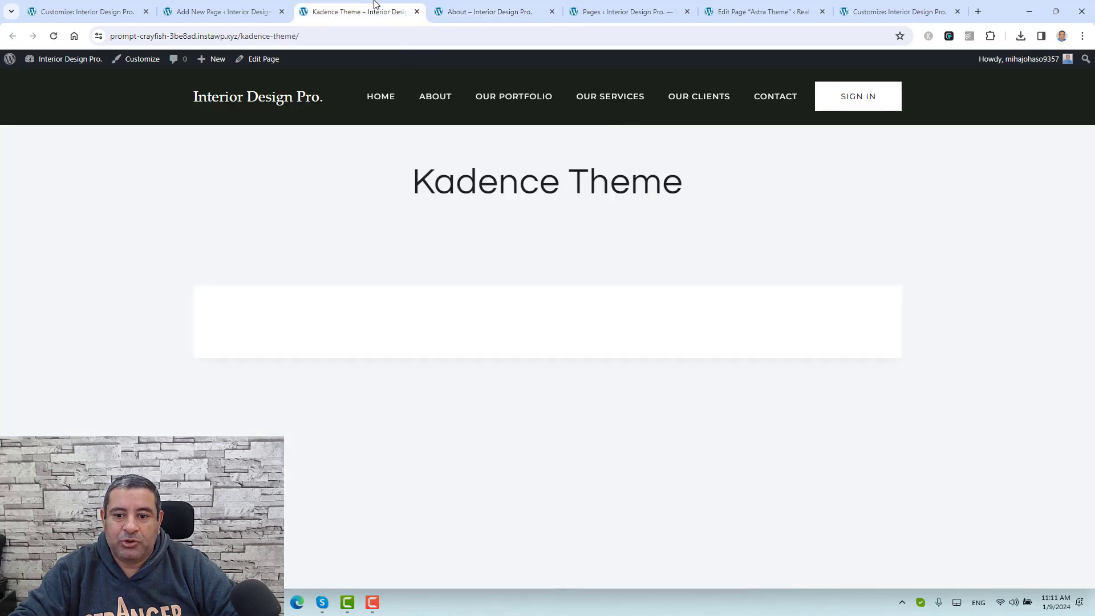
Disable the header on the Kadence Theme page again, update it and reload the live page.
{"action": "left_click", "coordinate": [226, 8]}
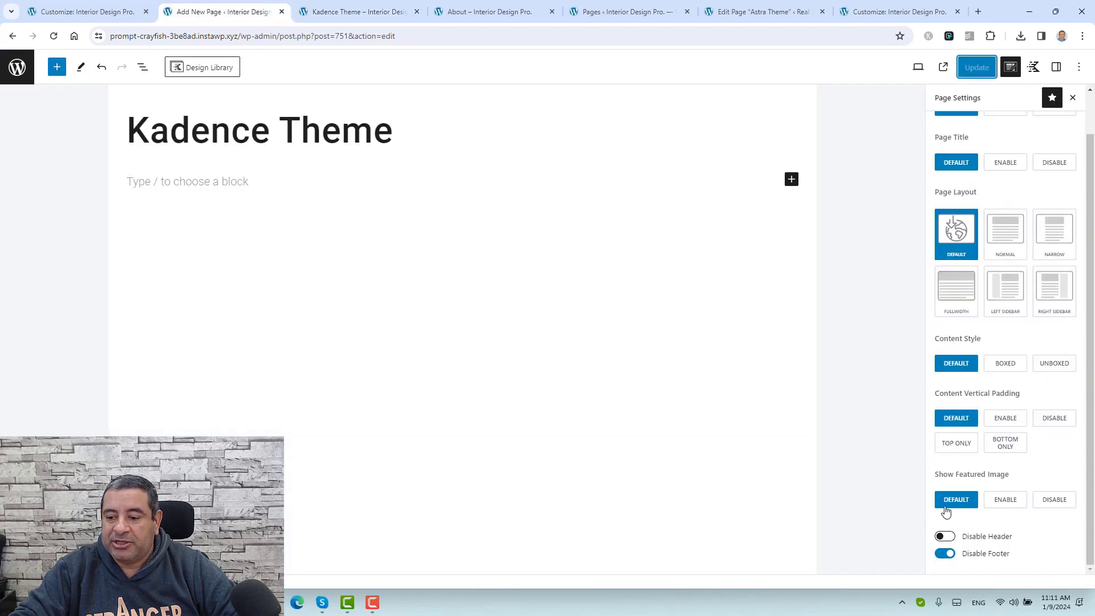
{"action": "left_click", "coordinate": [955, 536]}
{"action": "left_click", "coordinate": [977, 66]}
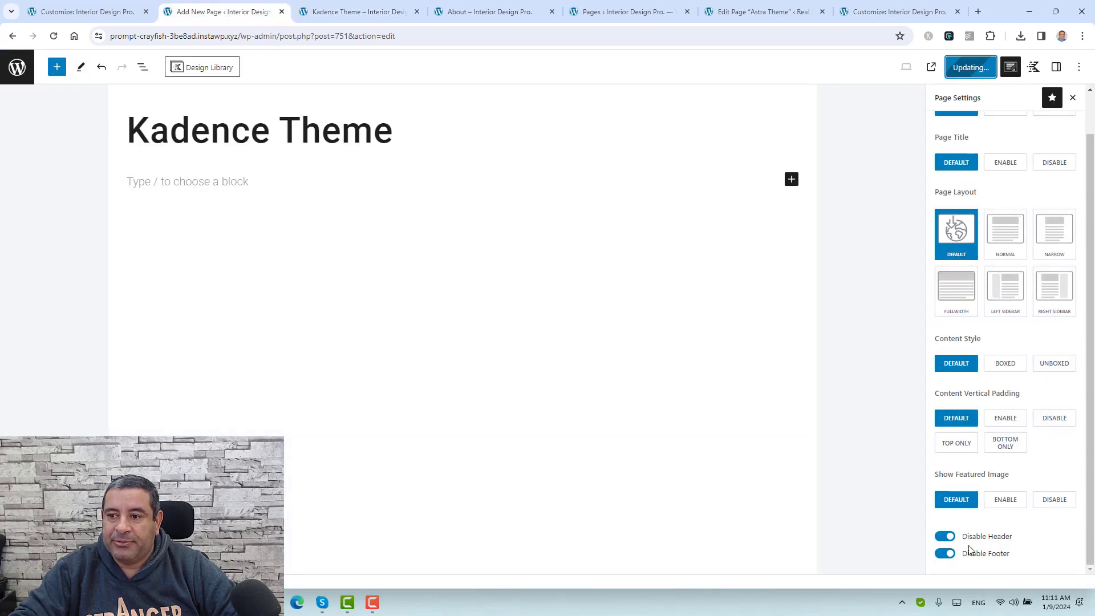
{"action": "left_click", "coordinate": [352, 8]}
{"action": "left_click", "coordinate": [54, 36]}
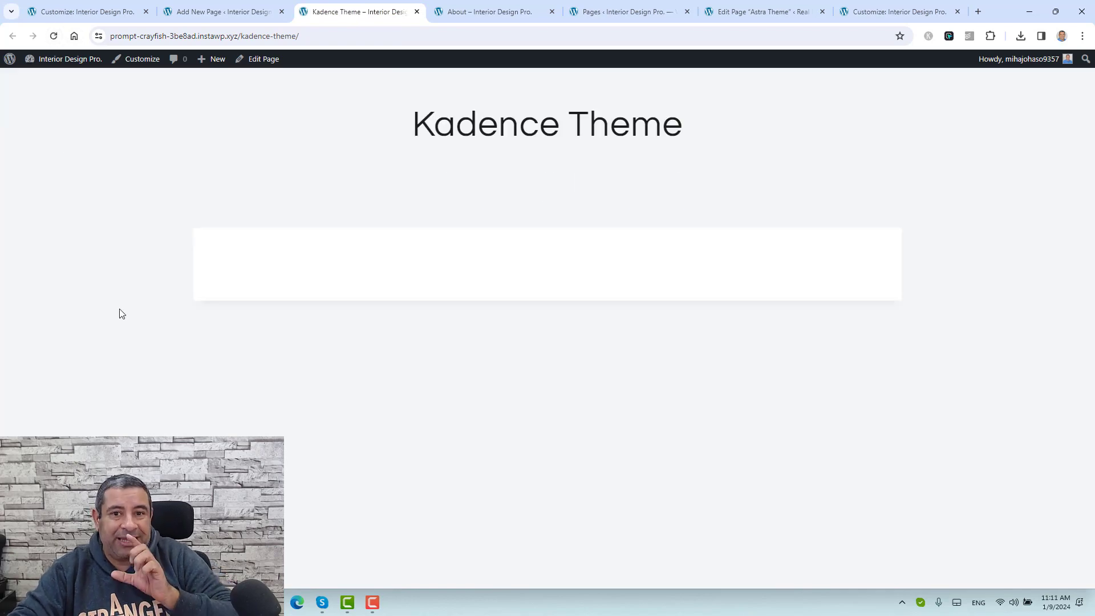
View the live About page for comparison, and set the Kadence Theme page's Content Style to Unboxed.
{"action": "left_click", "coordinate": [509, 11]}
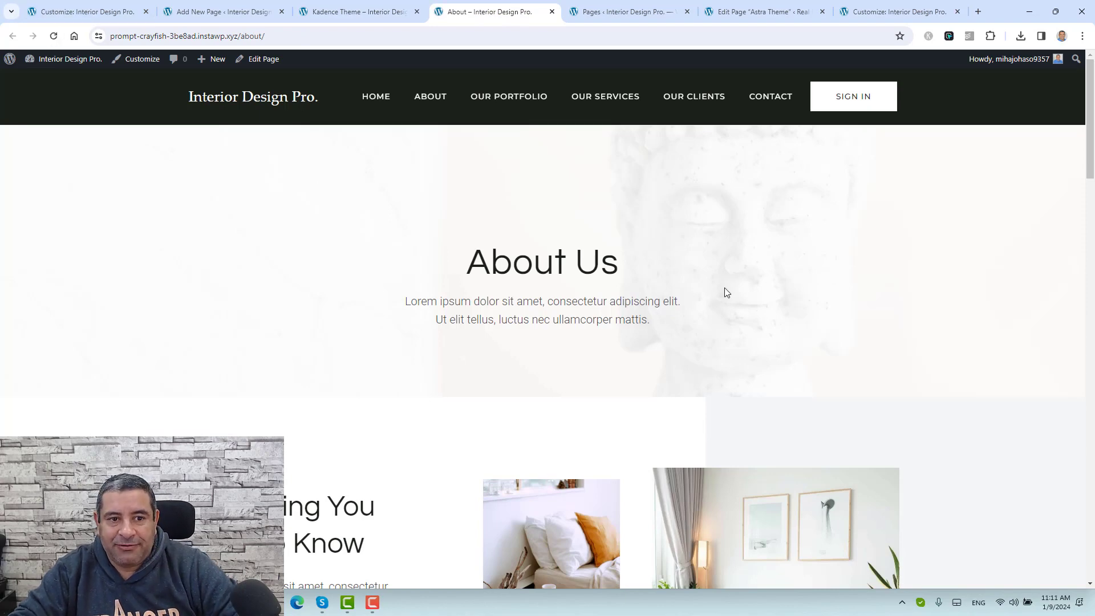
{"action": "left_click", "coordinate": [205, 8]}
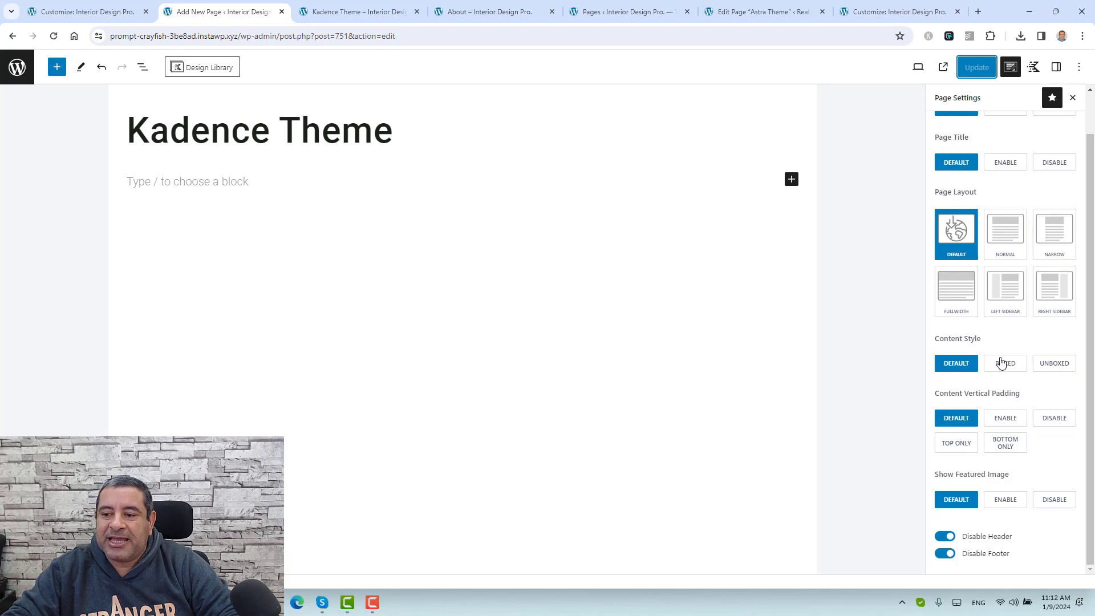
{"action": "scroll", "coordinate": [1006, 348], "scroll_direction": "up", "scroll_amount": 1}
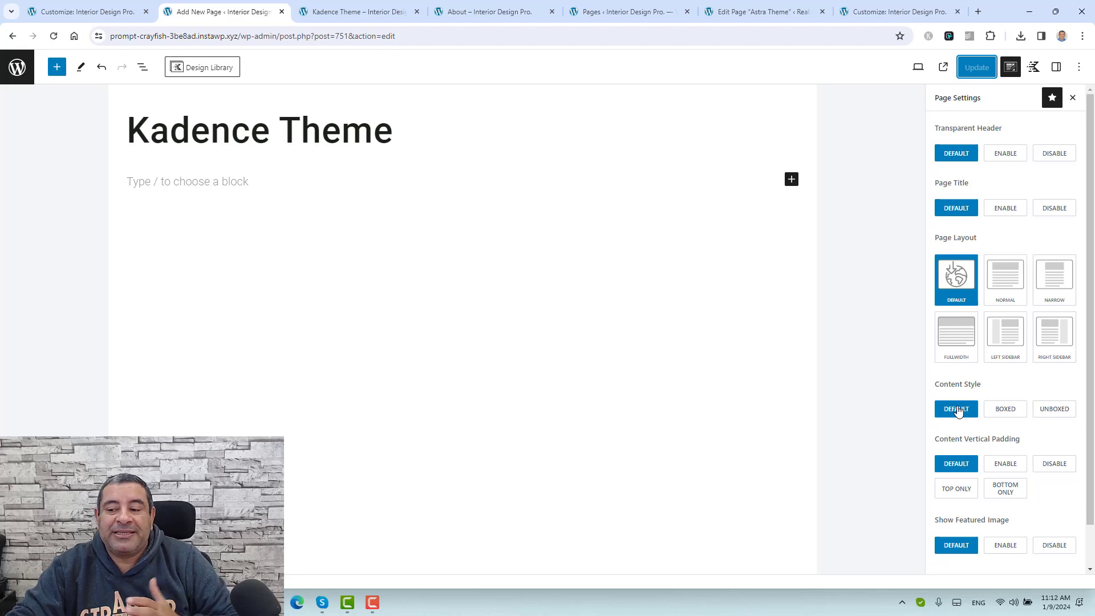
{"action": "left_click", "coordinate": [1050, 414]}
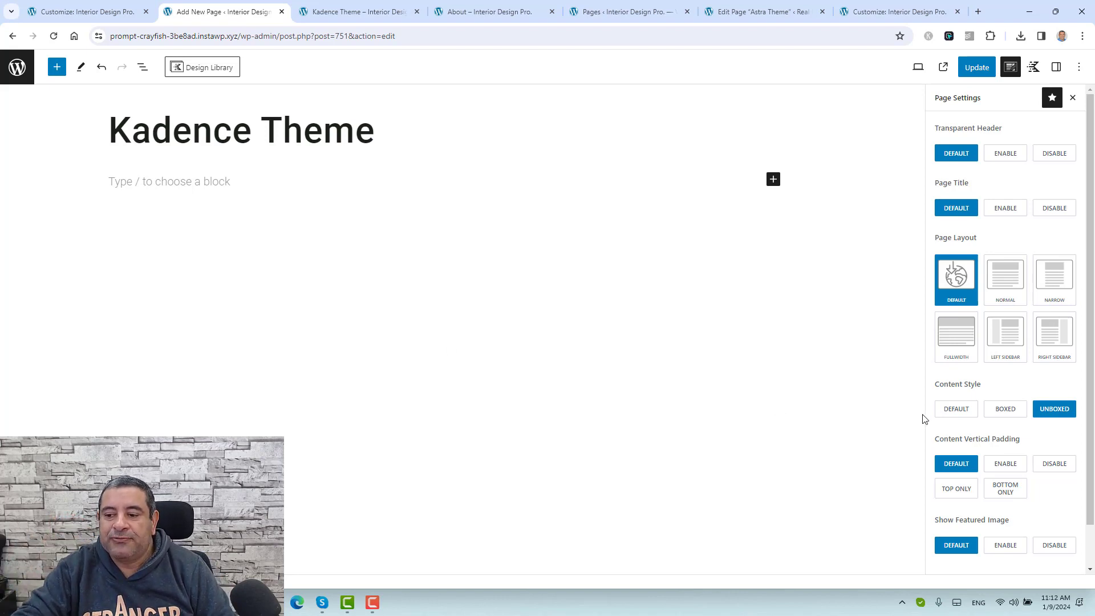
{"action": "scroll", "coordinate": [977, 455], "scroll_direction": "down", "scroll_amount": 1}
{"action": "scroll", "coordinate": [977, 456], "scroll_direction": "up", "scroll_amount": 1}
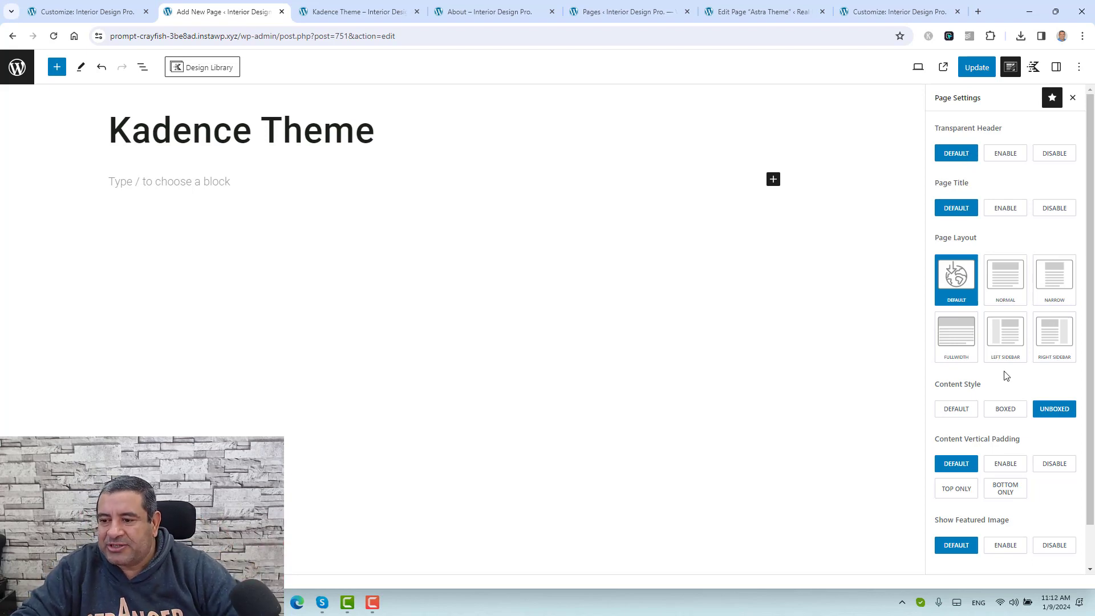
Set the Kadence Theme page's layout to Right Sidebar, update the page and check its reloaded live view.
{"action": "left_click", "coordinate": [1052, 338]}
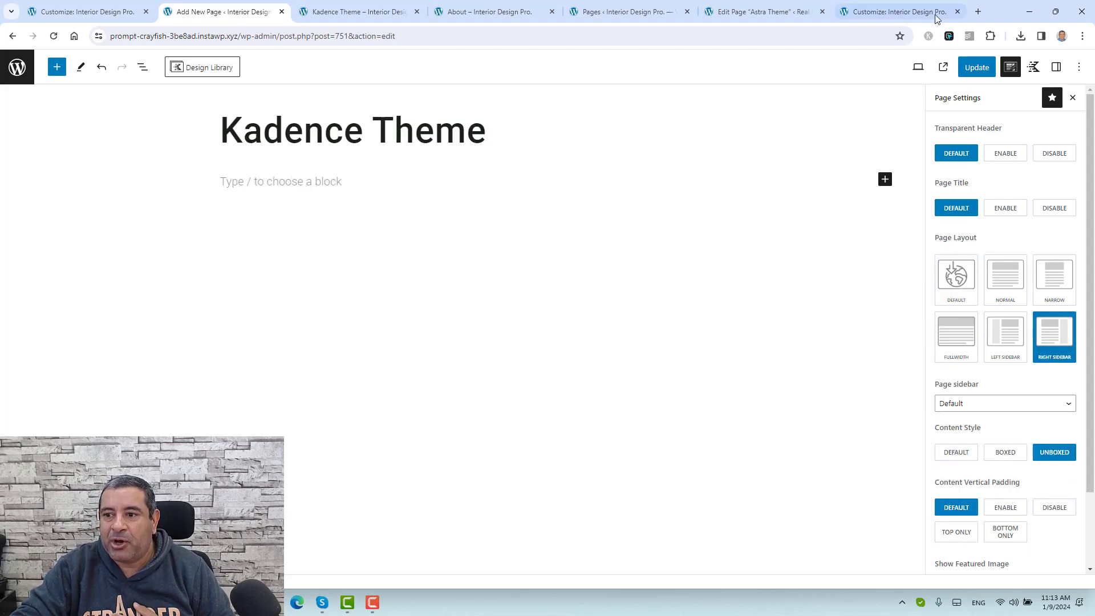
{"action": "left_click", "coordinate": [977, 67]}
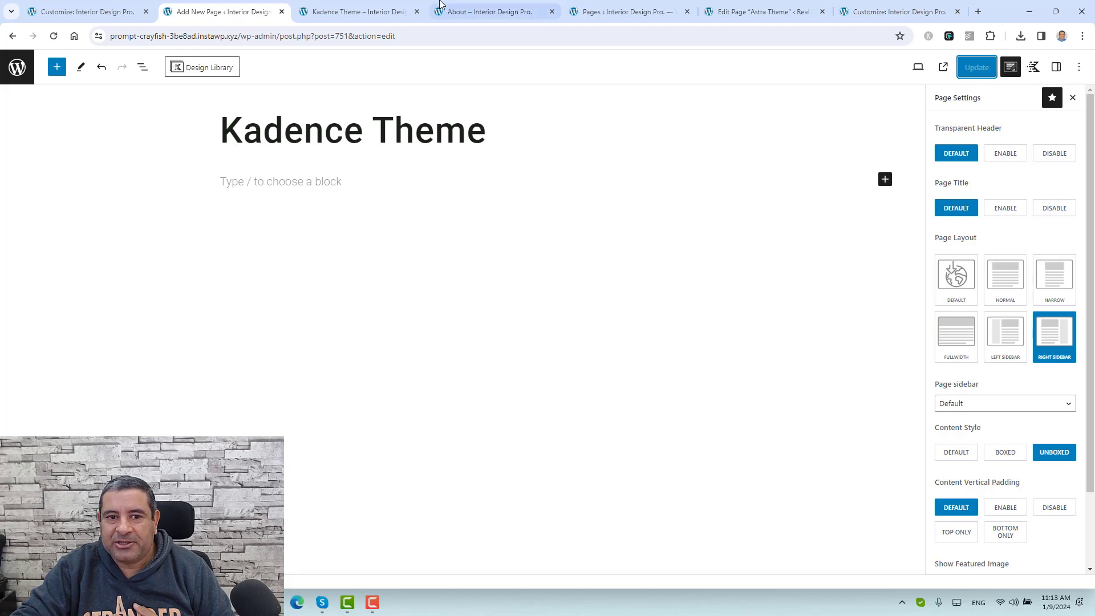
{"action": "left_click", "coordinate": [402, 11]}
{"action": "left_click", "coordinate": [53, 36]}
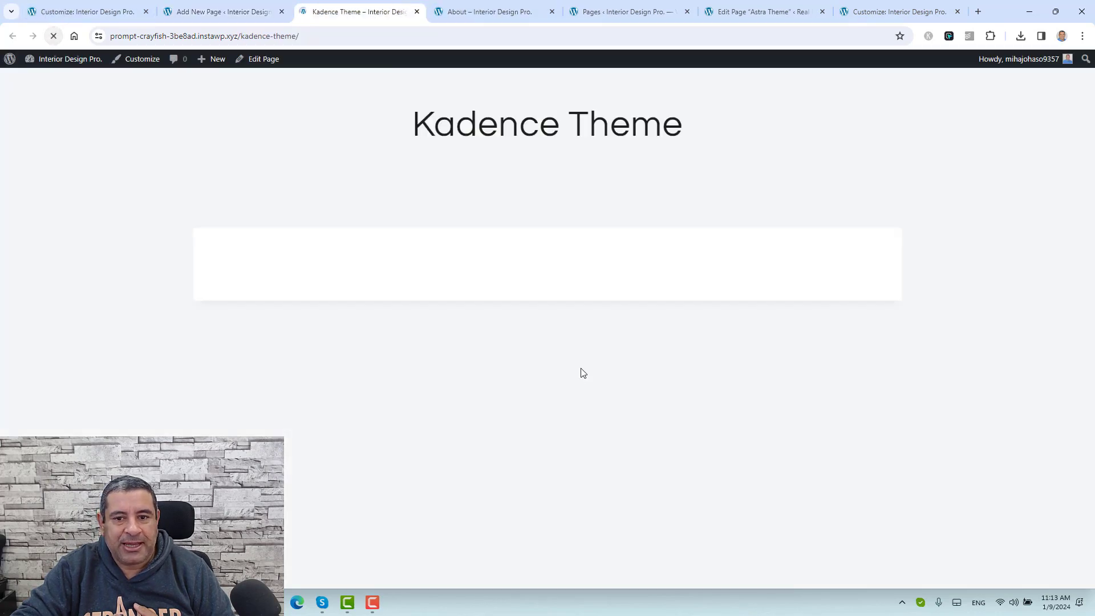
{"action": "scroll", "coordinate": [583, 373], "scroll_direction": "down", "scroll_amount": 1}
{"action": "scroll", "coordinate": [583, 373], "scroll_direction": "up", "scroll_amount": 1}
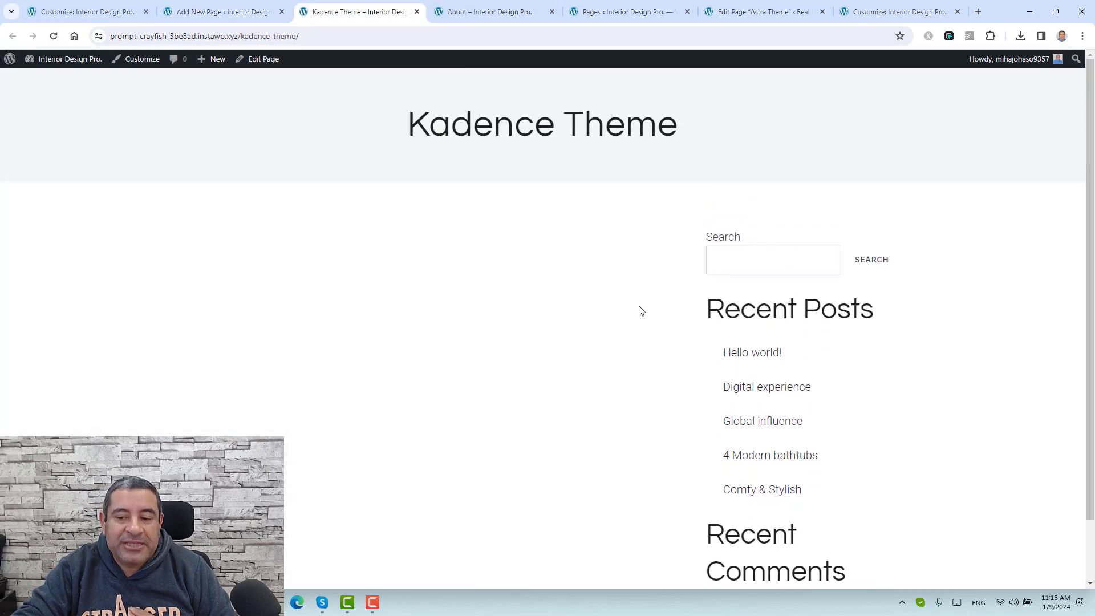
Reload the live About page, open its editor in a new tab and look over its Page Settings.
{"action": "left_click", "coordinate": [491, 11]}
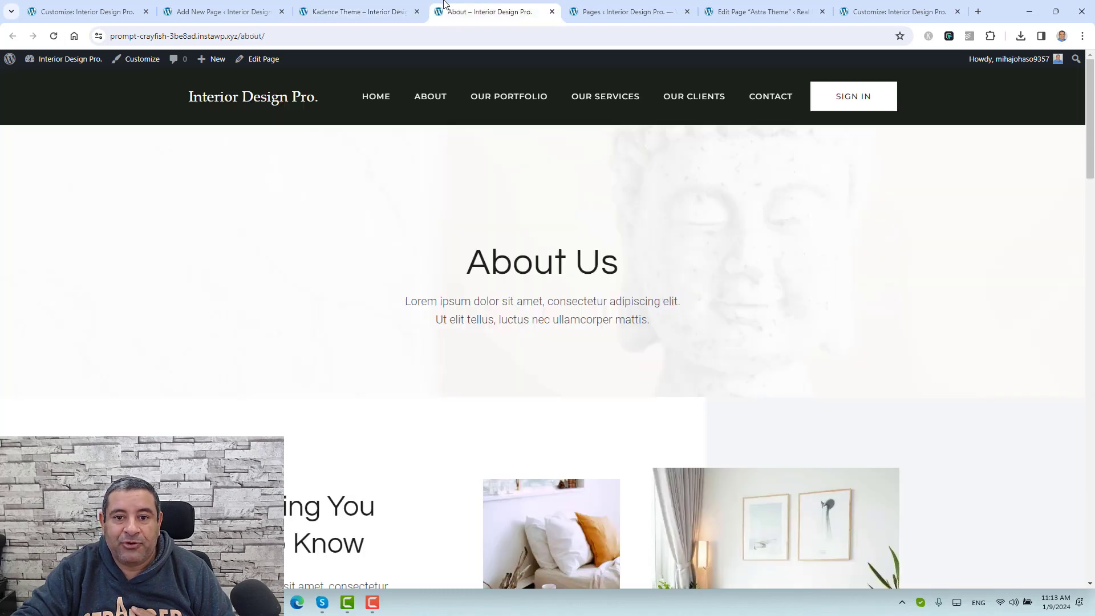
{"action": "left_click", "coordinate": [54, 36]}
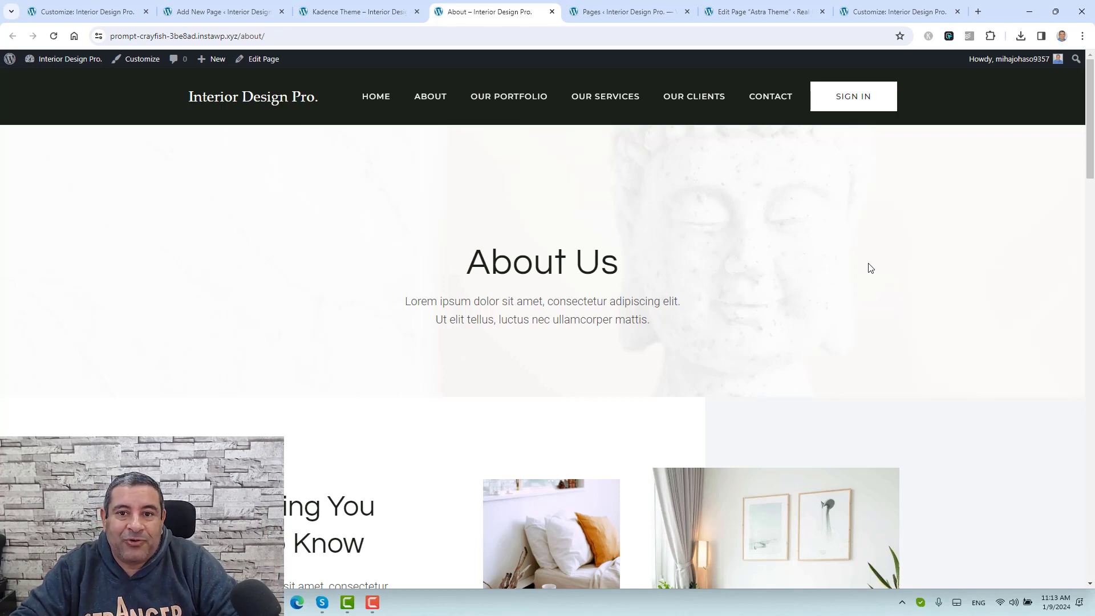
{"action": "right_click", "coordinate": [262, 59]}
{"action": "left_click", "coordinate": [281, 69]}
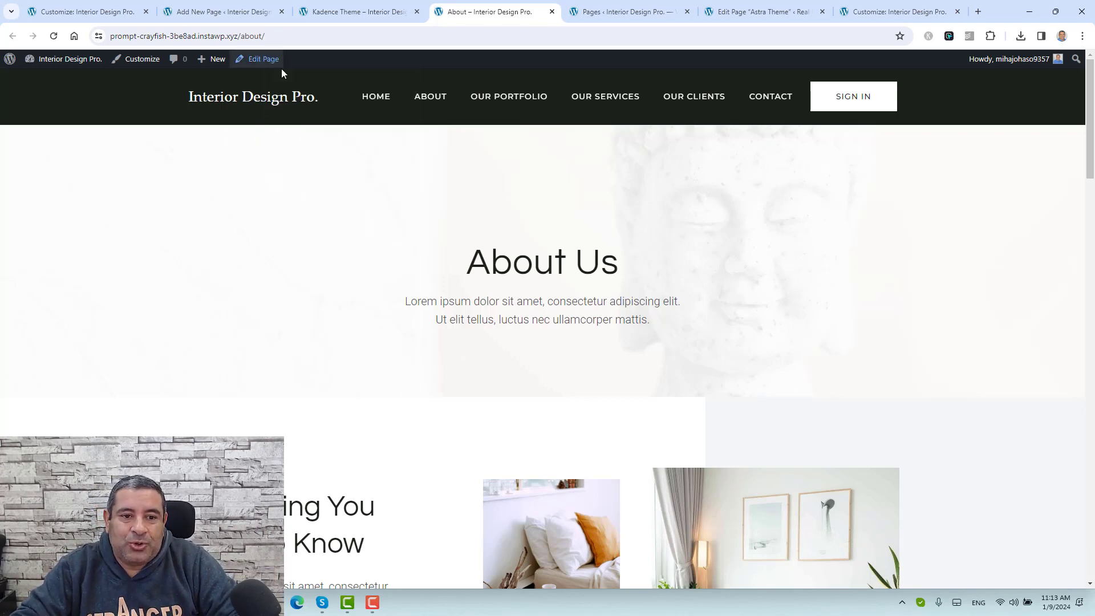
{"action": "left_click", "coordinate": [595, 6]}
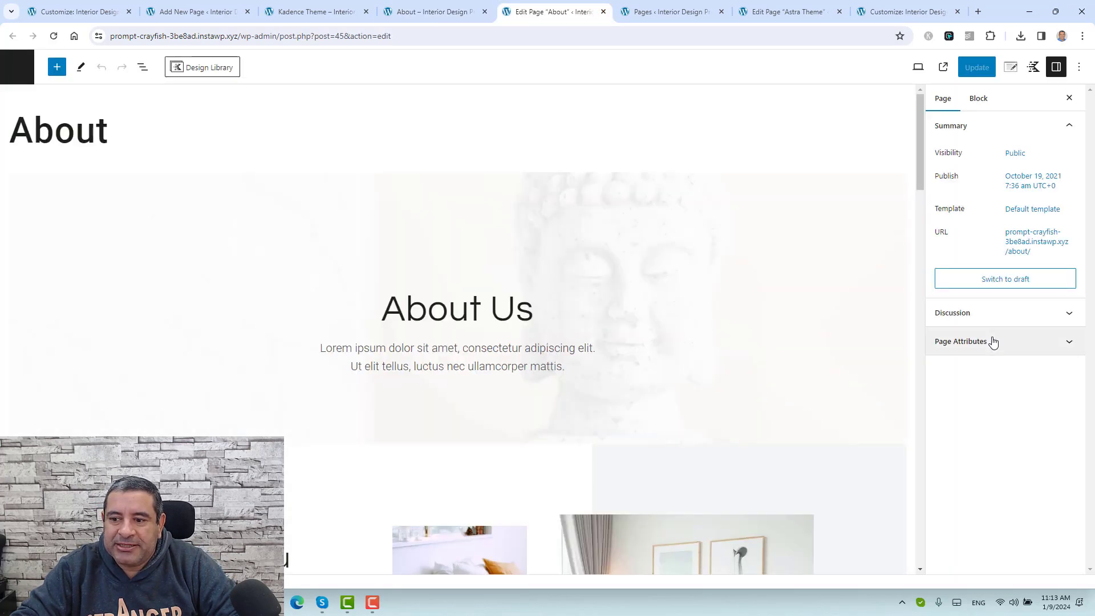
{"action": "left_click", "coordinate": [1010, 66]}
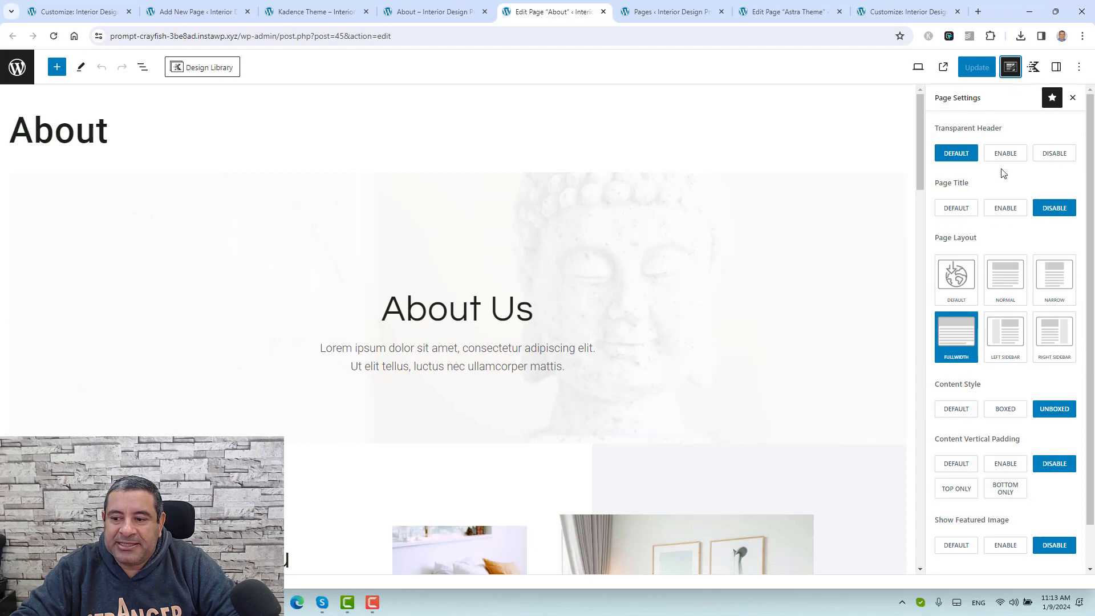
{"action": "scroll", "coordinate": [1021, 502], "scroll_direction": "down", "scroll_amount": 1}
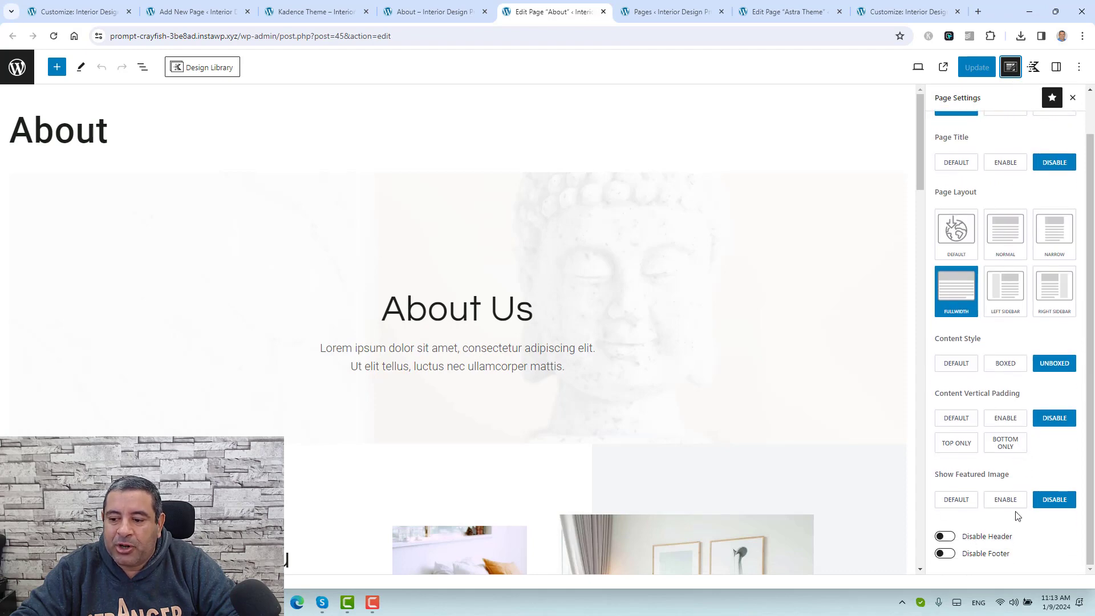
Set the About page's layout to Right Sidebar, update it and compare its reloaded live view with the Kadence Theme page.
{"action": "left_click", "coordinate": [1048, 298]}
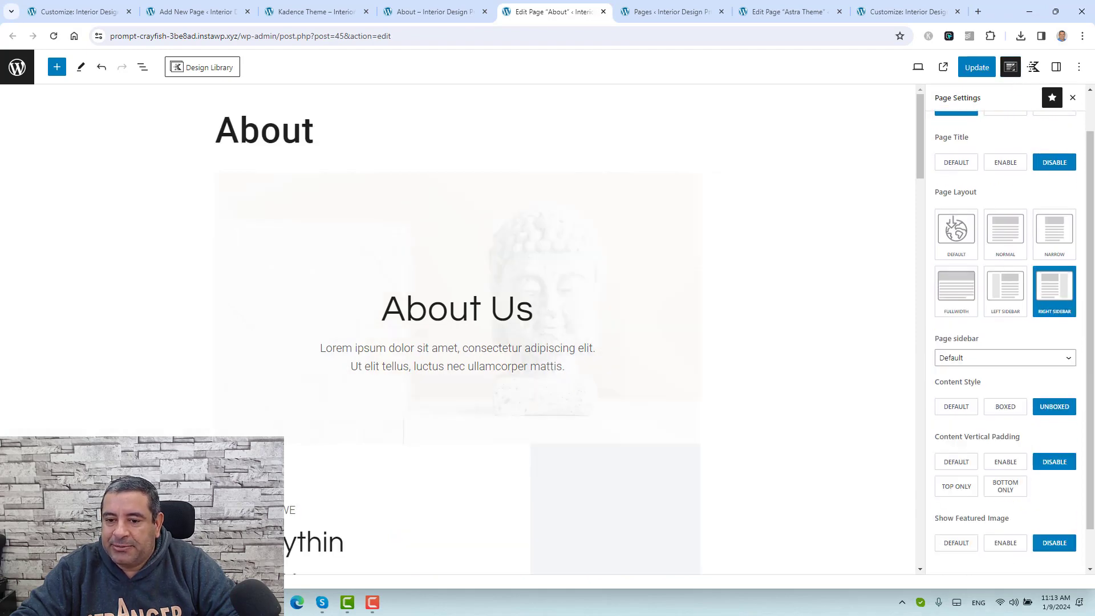
{"action": "left_click", "coordinate": [974, 68]}
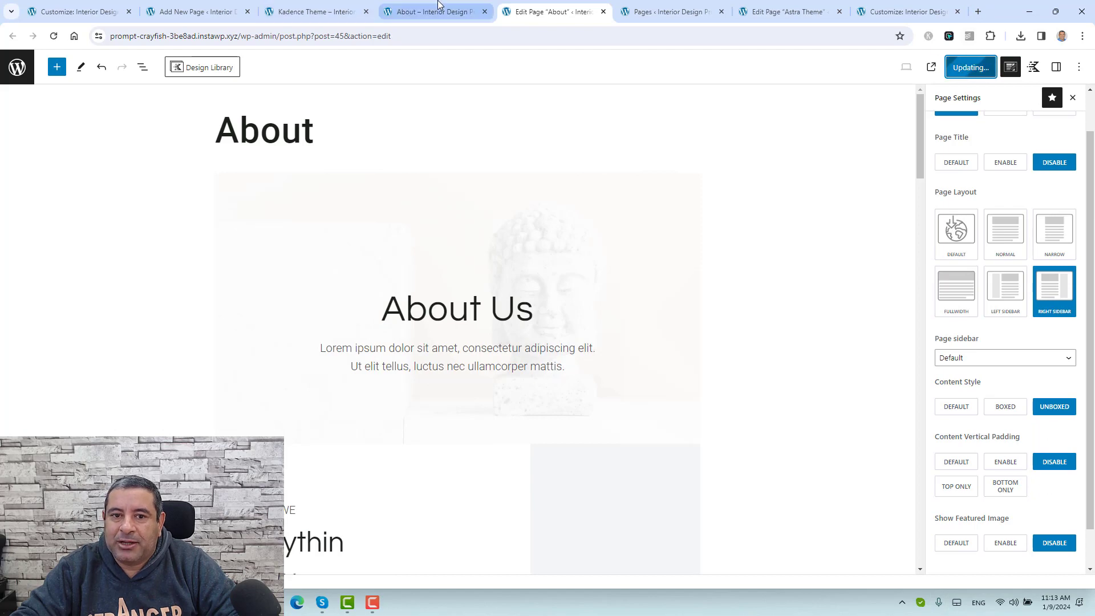
{"action": "left_click", "coordinate": [393, 10]}
{"action": "left_click", "coordinate": [52, 37]}
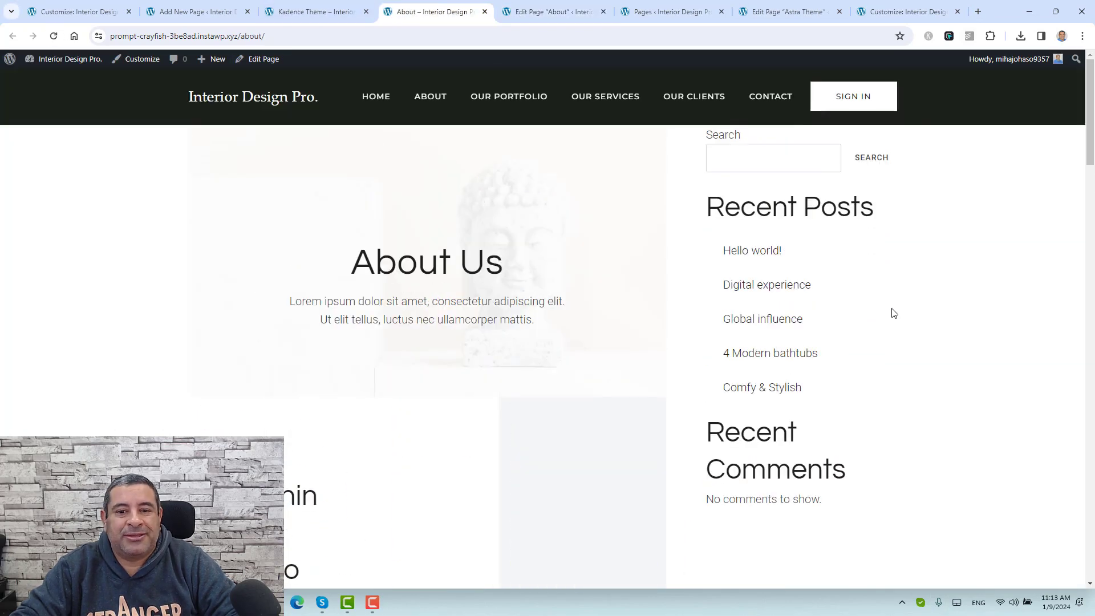
{"action": "left_click", "coordinate": [350, 4]}
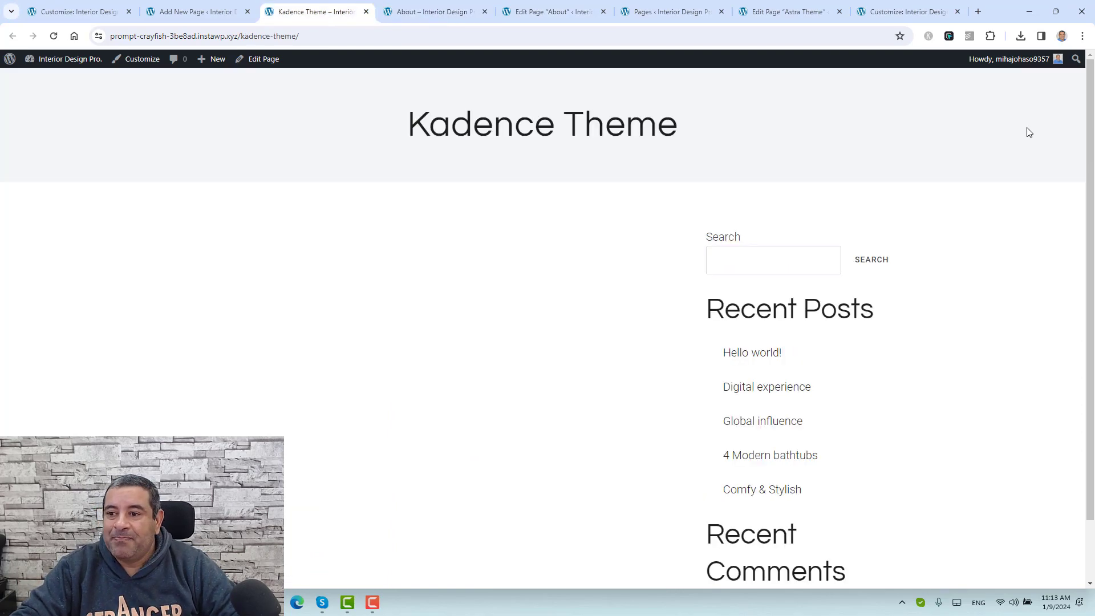
{"action": "key", "text": "ctrl+Tab"}
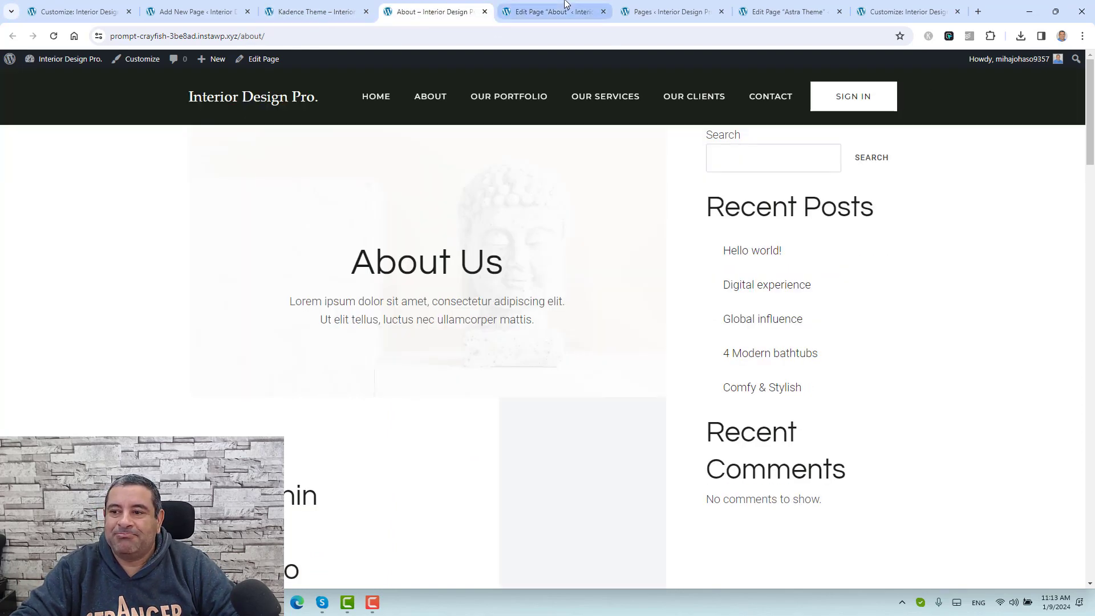
Set the About page's layout to Default, update it and return to the Kadence Theme page's editor.
{"action": "left_click", "coordinate": [608, 5]}
{"action": "left_click", "coordinate": [956, 240]}
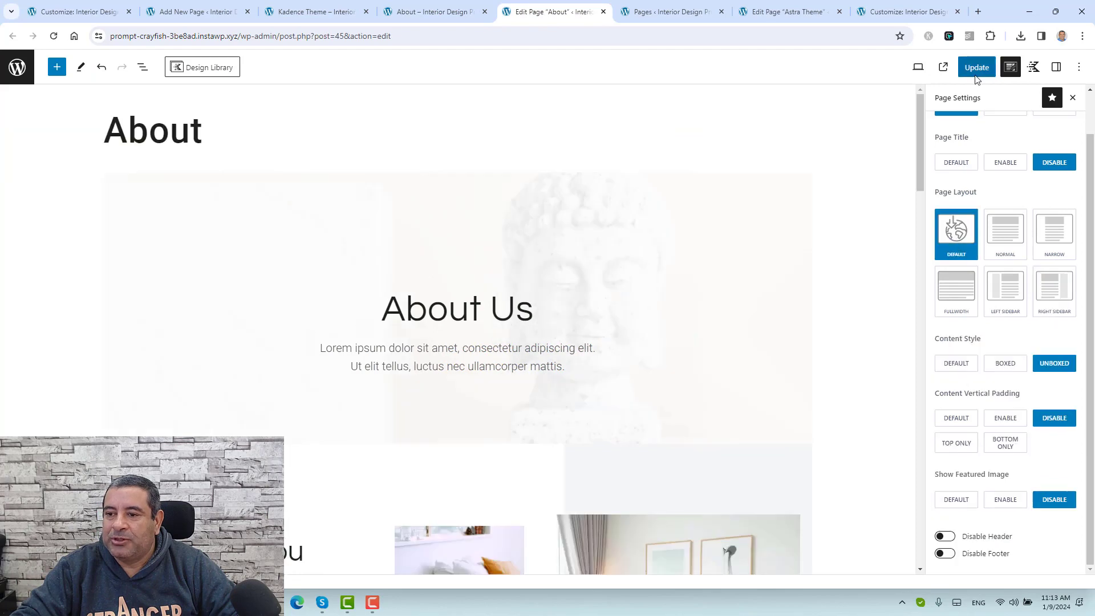
{"action": "left_click", "coordinate": [977, 67]}
{"action": "left_click", "coordinate": [348, 4]}
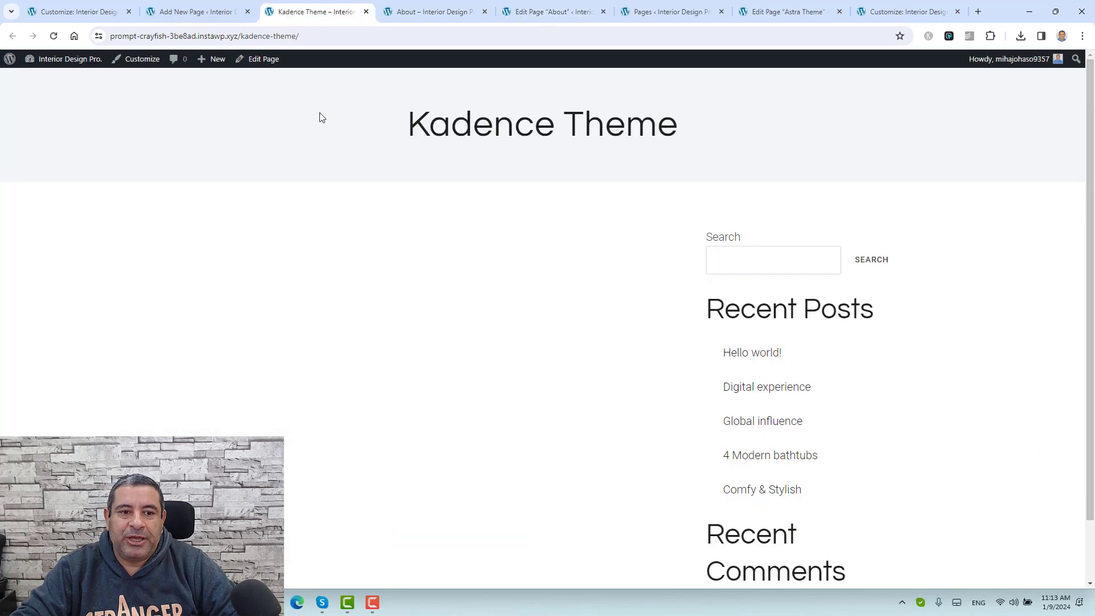
{"action": "key", "text": "ctrl+shift+Tab"}
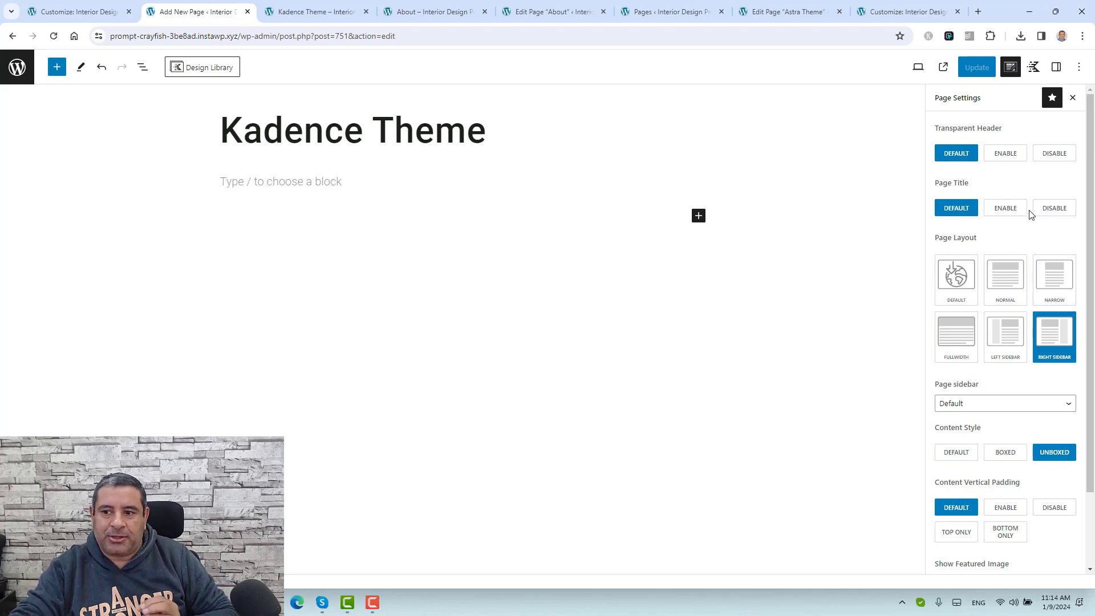
Look over the Kadence Blocks Controls and the Kadence Theme page's general settings, including its featured image and permalink options.
{"action": "left_click", "coordinate": [1034, 67]}
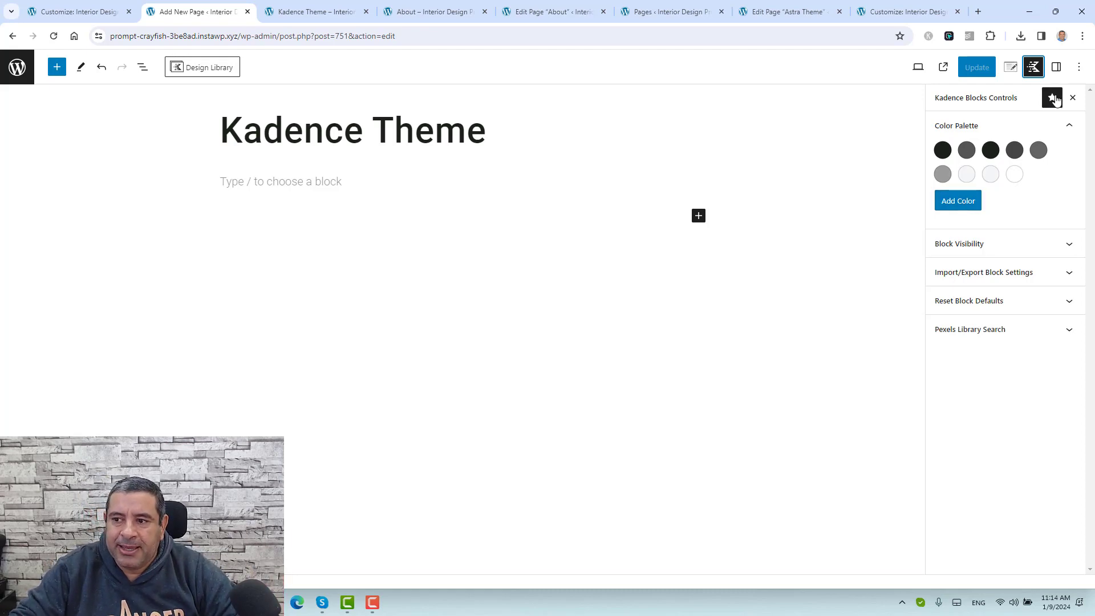
{"action": "left_click", "coordinate": [1056, 69]}
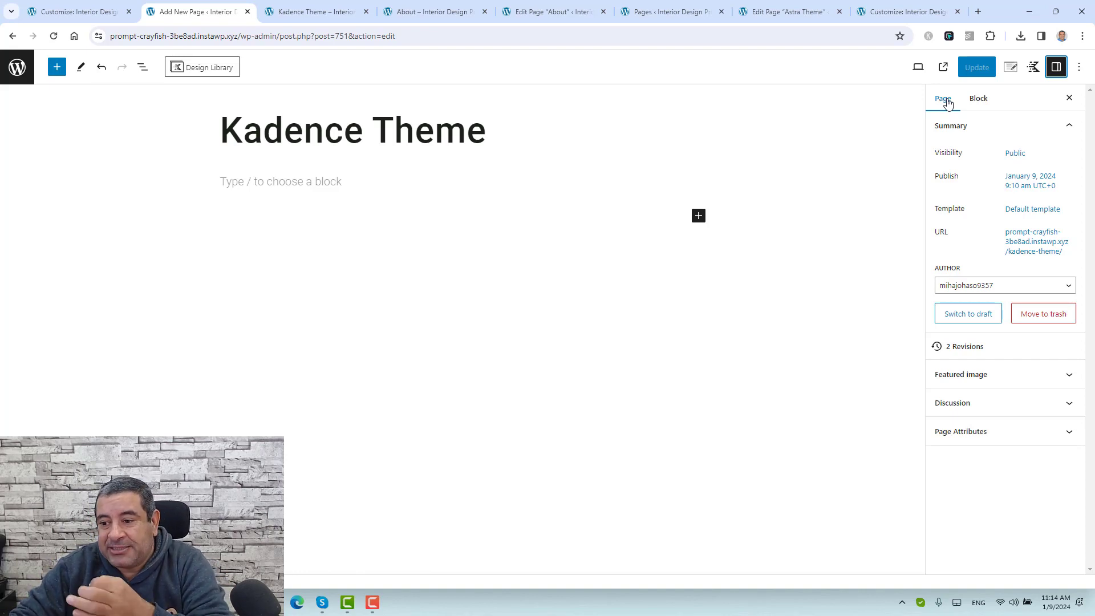
{"action": "left_click", "coordinate": [994, 379]}
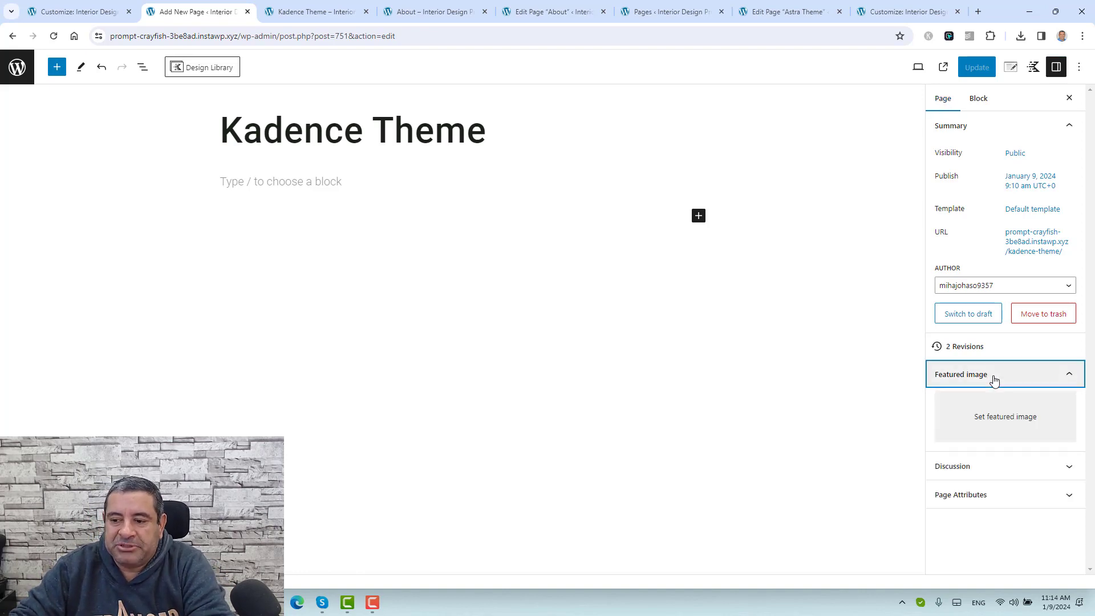
{"action": "left_click", "coordinate": [995, 380]}
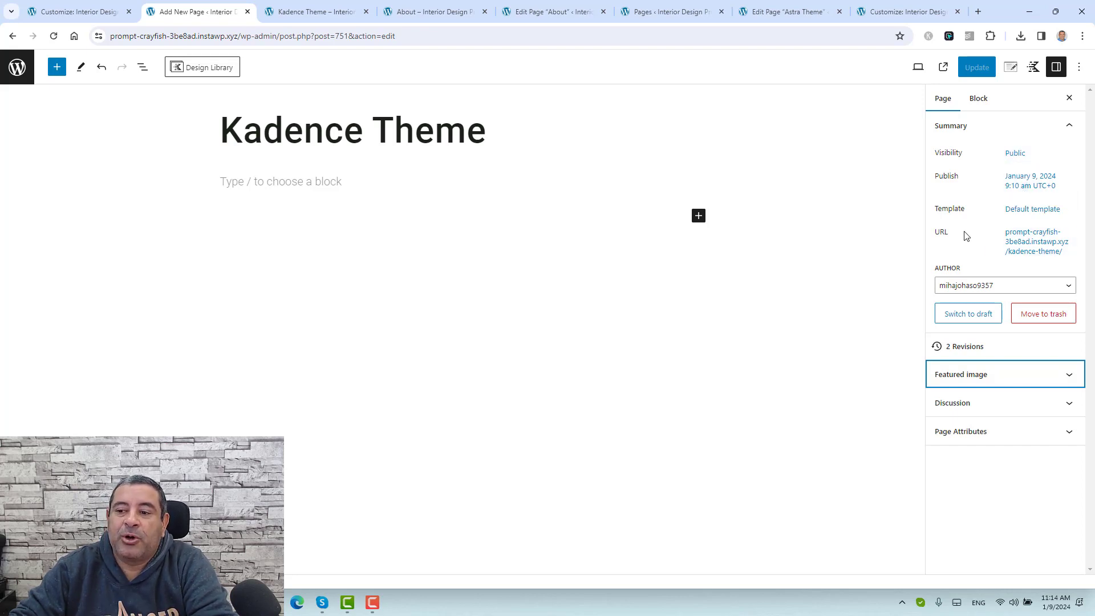
{"action": "left_click", "coordinate": [1035, 240]}
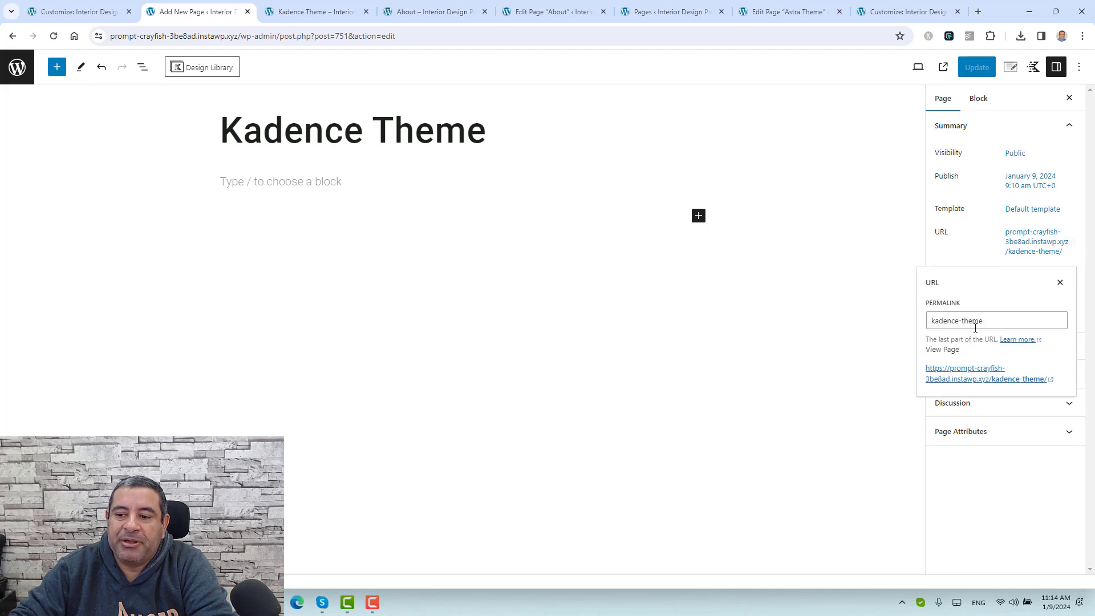
{"action": "left_click", "coordinate": [1060, 283]}
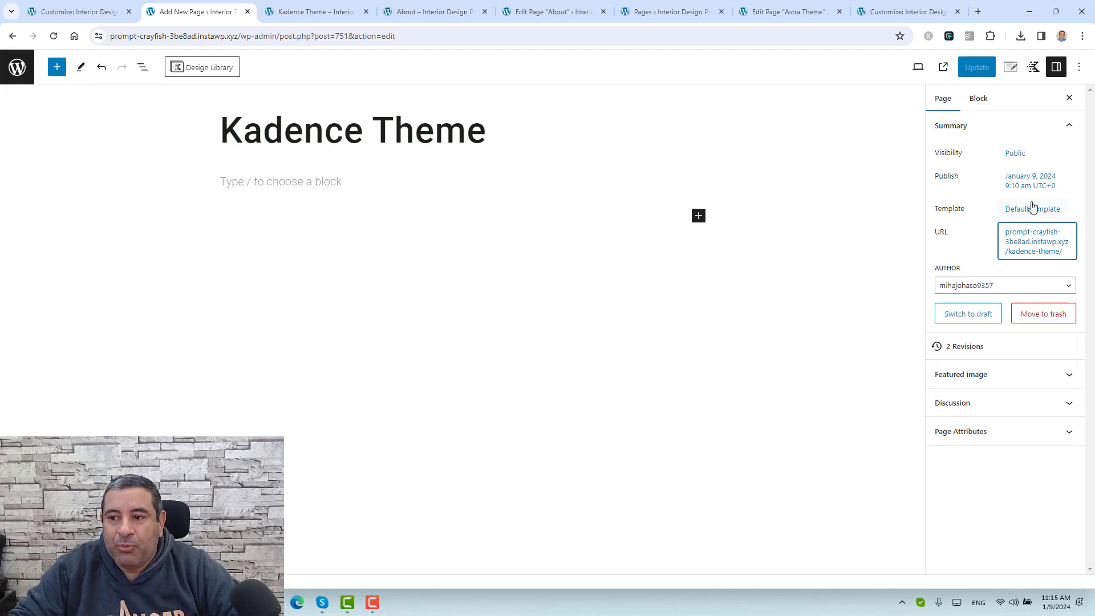
Inspect the block settings of the empty paragraph, trying the text "sd" in it and clearing it again.
{"action": "left_click", "coordinate": [989, 105]}
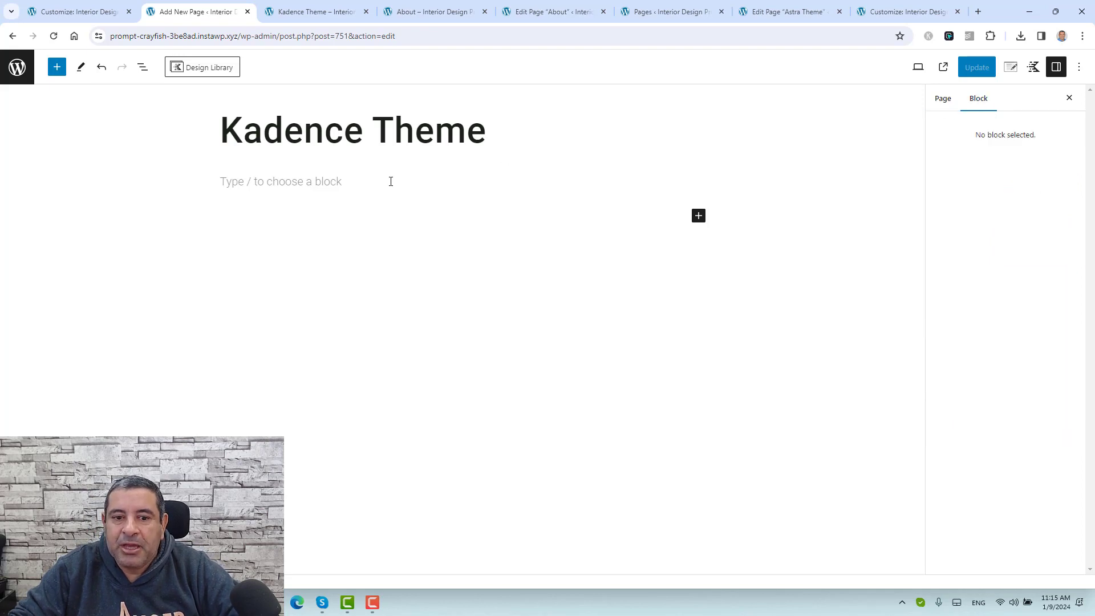
{"action": "left_click", "coordinate": [318, 182]}
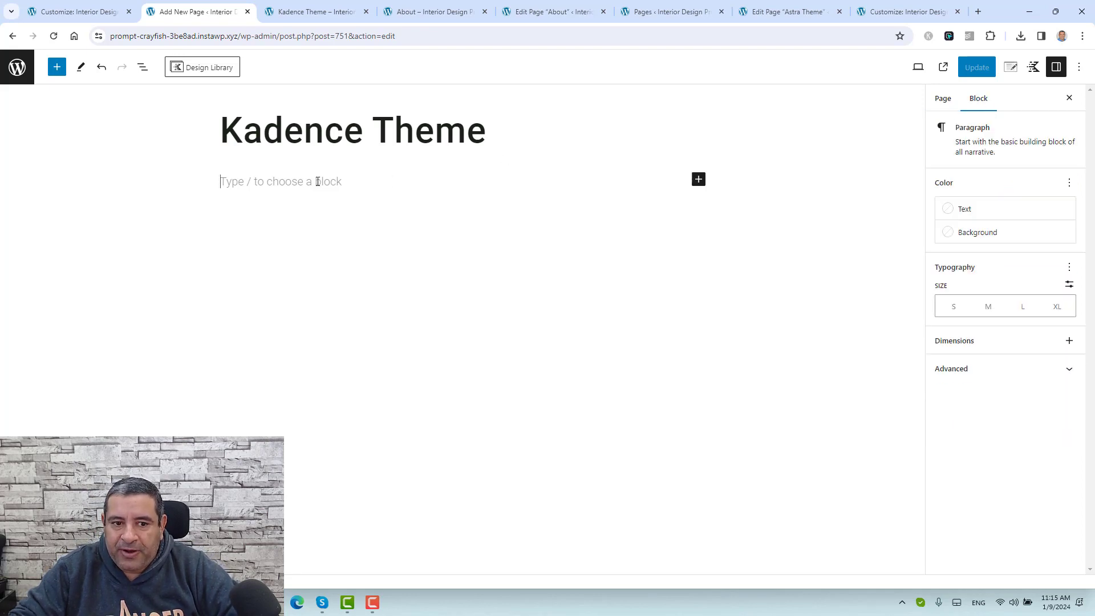
{"action": "type", "text": "sd"}
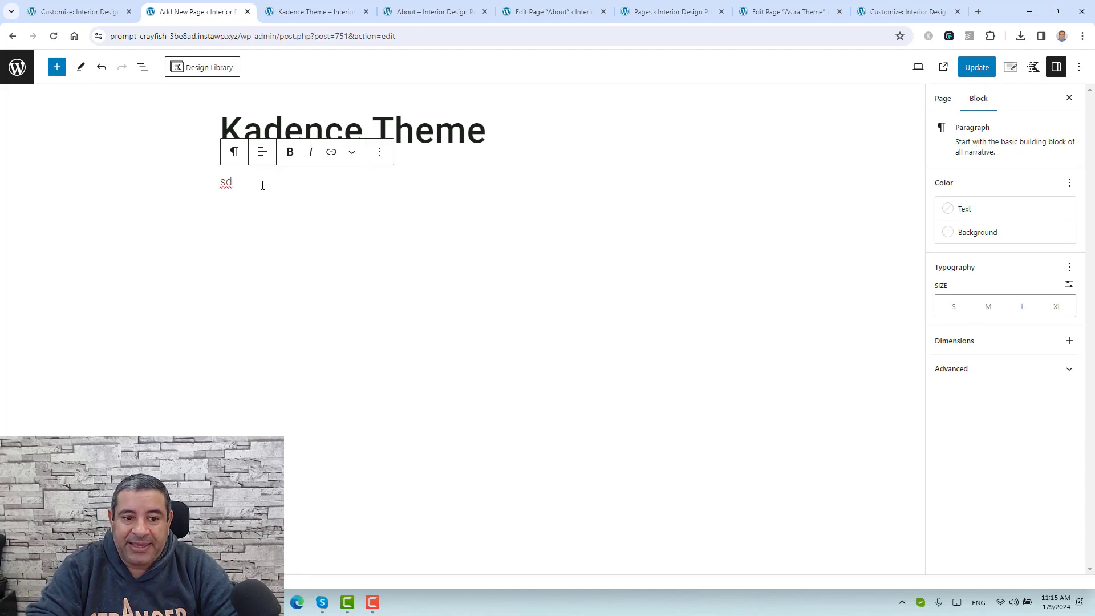
{"action": "key", "text": "BackSpace"}
{"action": "key", "text": "BackSpace"}
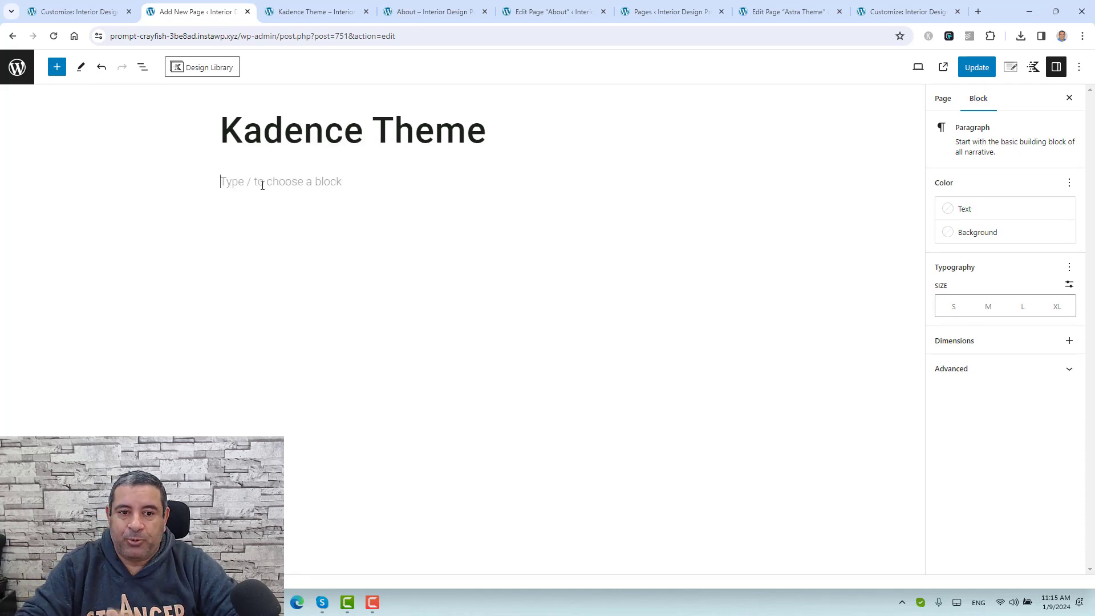
Add a Row Layout block with two equal columns, show the List View and look over the row's layout settings.
{"action": "left_click", "coordinate": [56, 66]}
{"action": "left_click_drag", "start_coordinate": [37, 205], "coordinate": [403, 186]}
{"action": "left_click", "coordinate": [340, 223]}
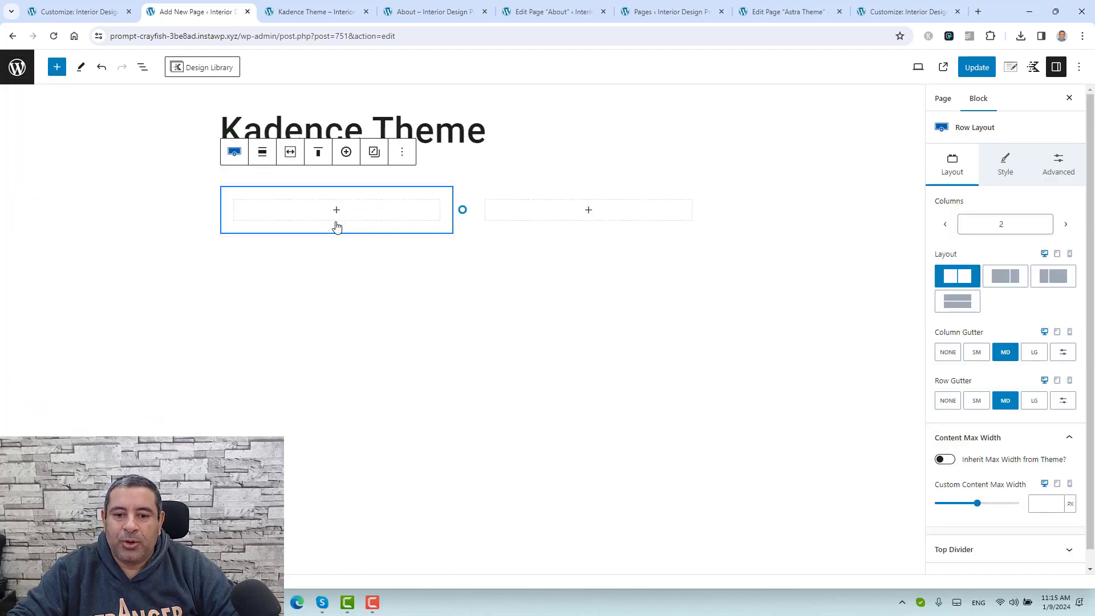
{"action": "left_click", "coordinate": [141, 68]}
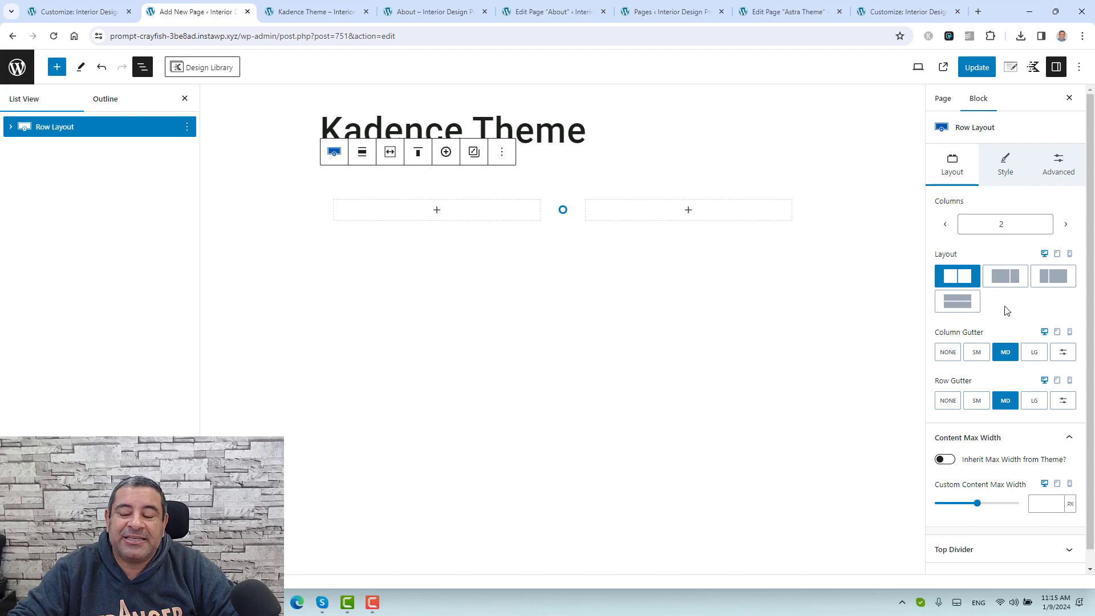
{"action": "scroll", "coordinate": [1006, 311], "scroll_direction": "down", "scroll_amount": 1}
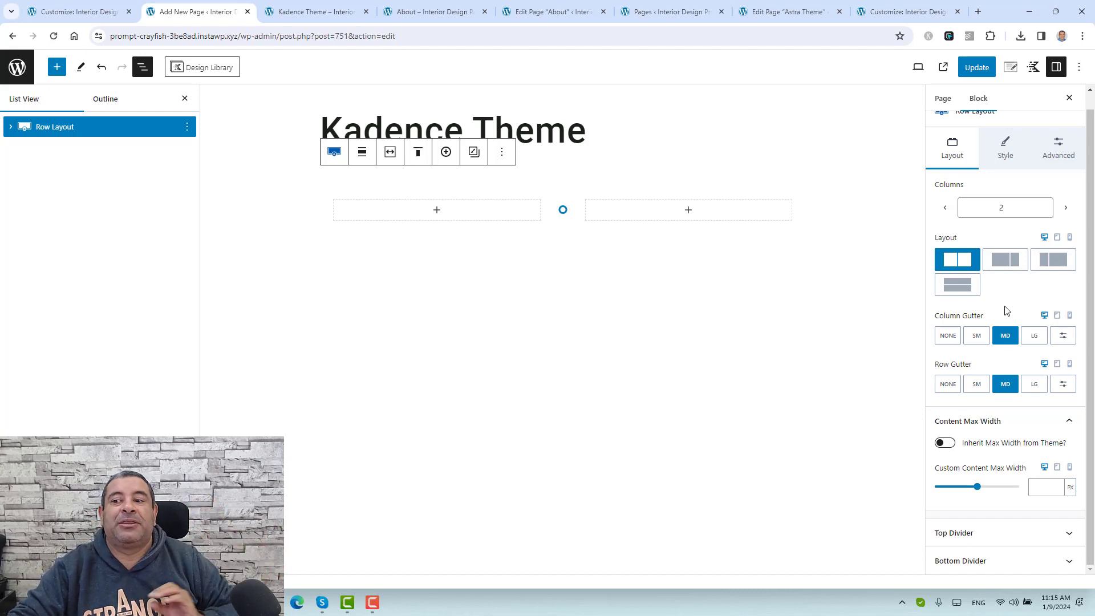
{"action": "scroll", "coordinate": [1006, 310], "scroll_direction": "up", "scroll_amount": 1}
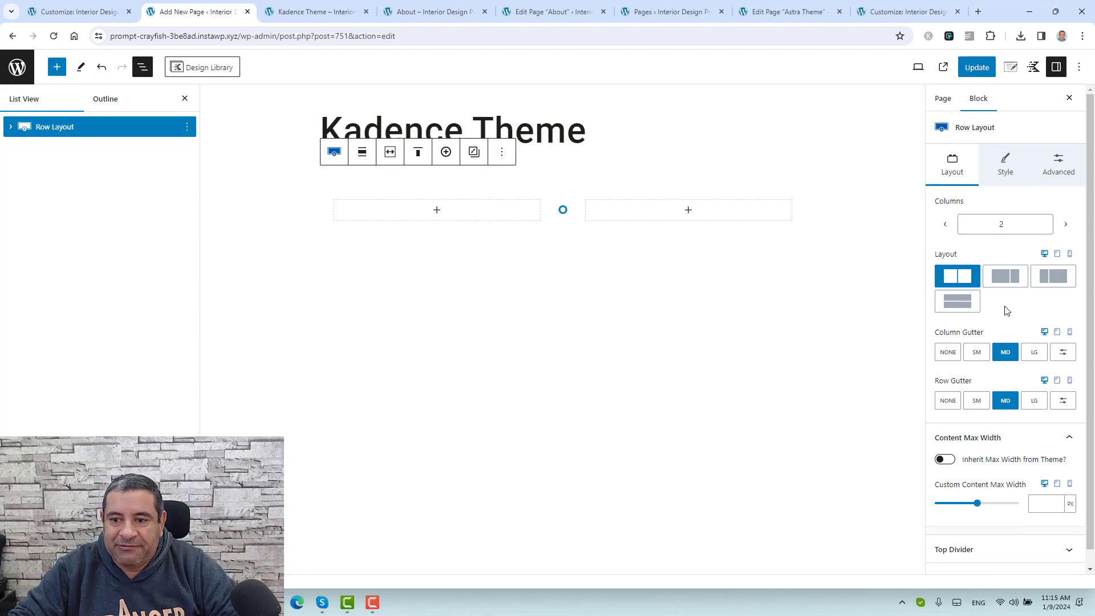
Add a Heading block in the row's first column and compare its block settings with the Page Settings.
{"action": "left_click", "coordinate": [443, 218]}
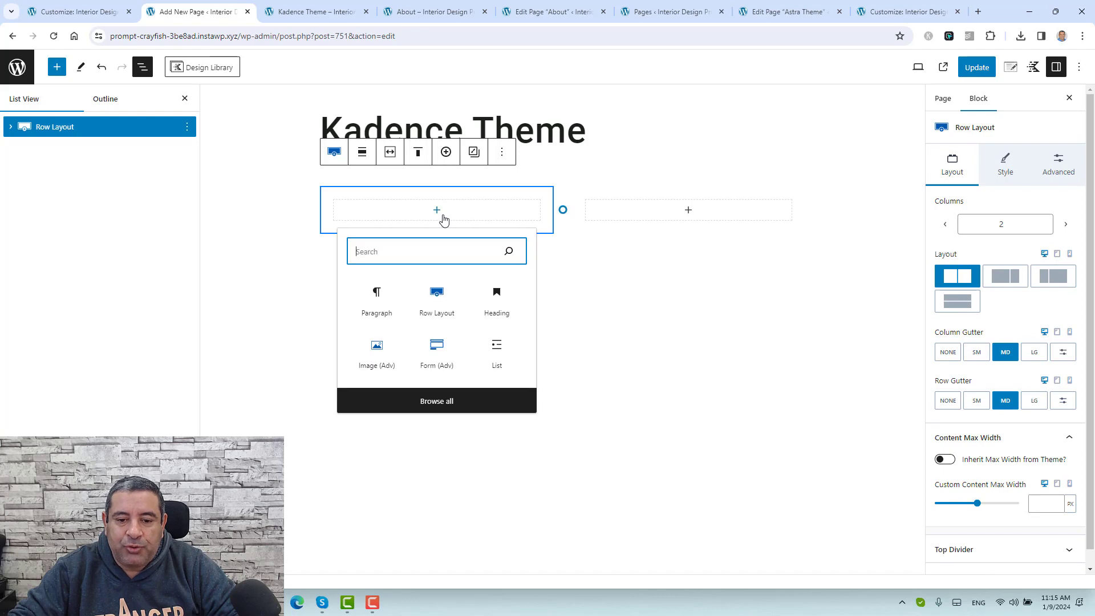
{"action": "left_click", "coordinate": [488, 309]}
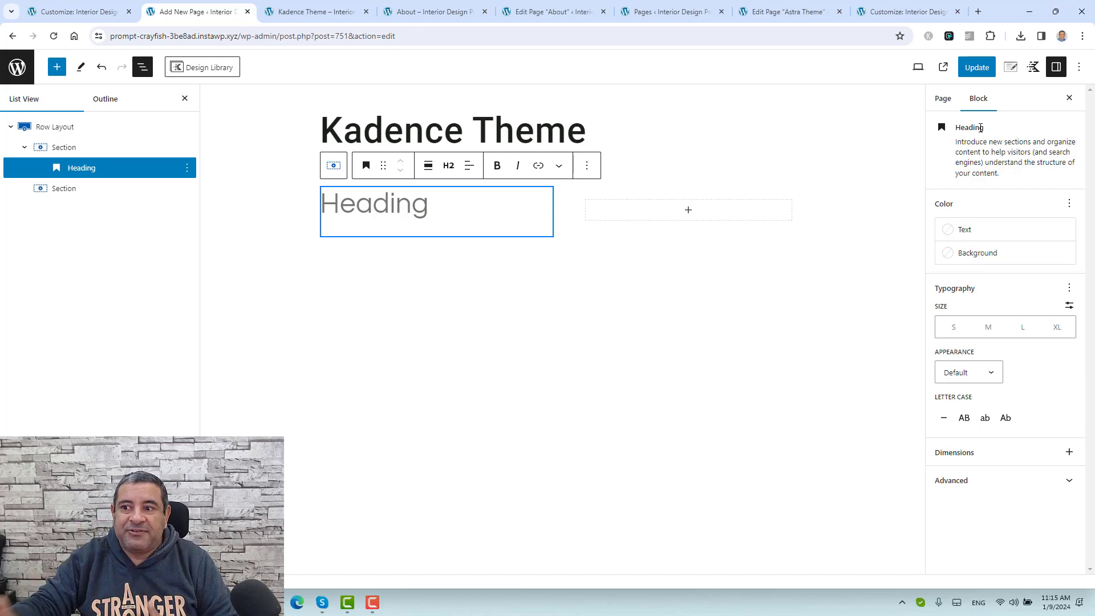
{"action": "left_click", "coordinate": [1011, 66]}
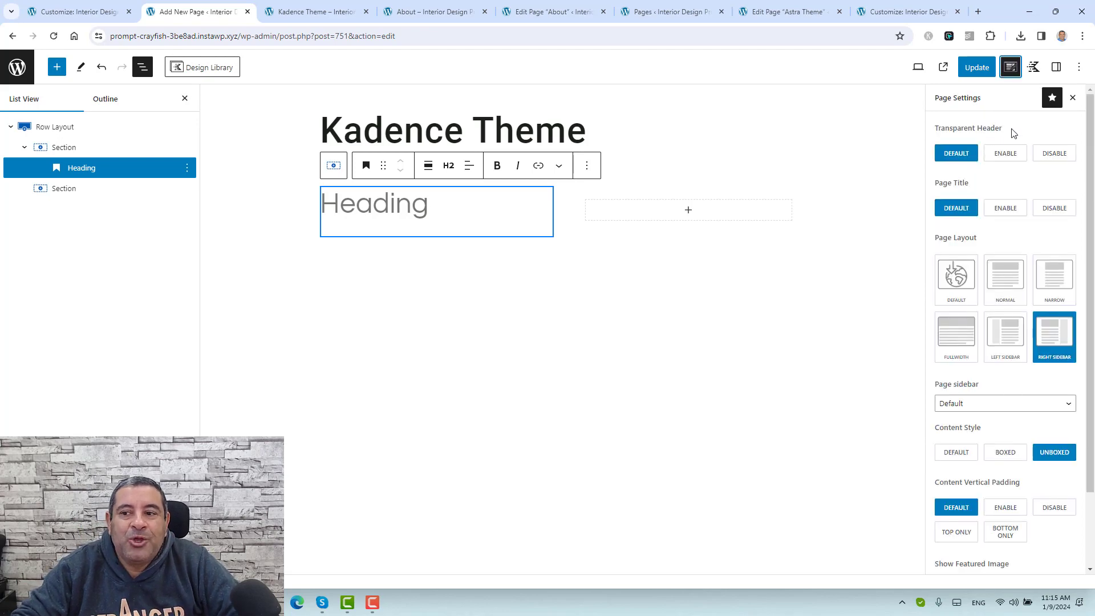
{"action": "left_click", "coordinate": [1057, 66]}
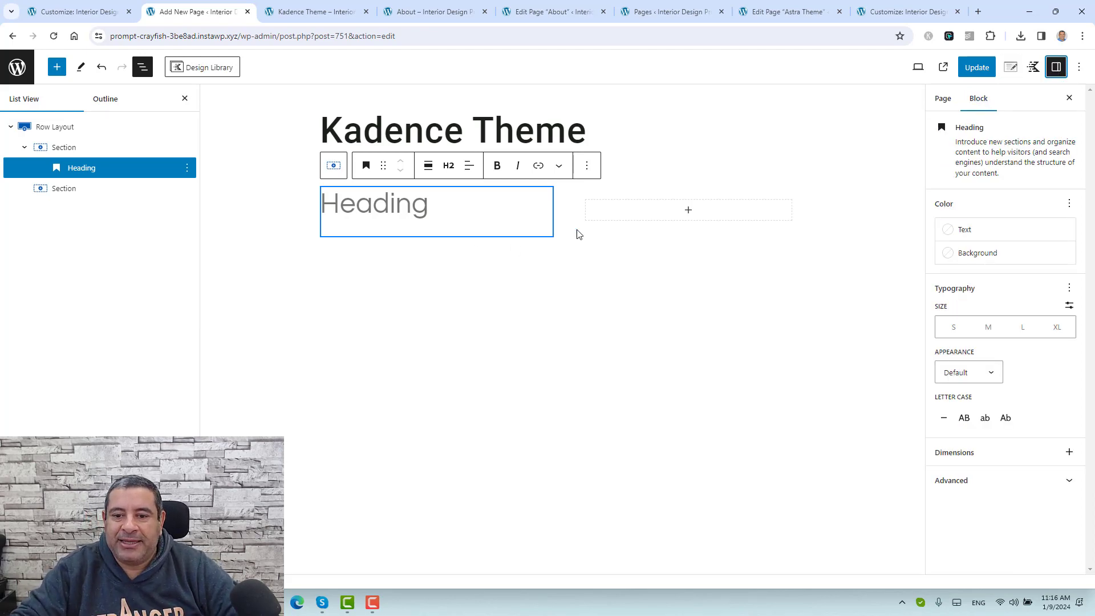
Add an Image (Adv) block in the second column using black-kobo-aura-one-tablet-with-box.jpeg and reduce its maximum width to about 357 px.
{"action": "left_click", "coordinate": [690, 213]}
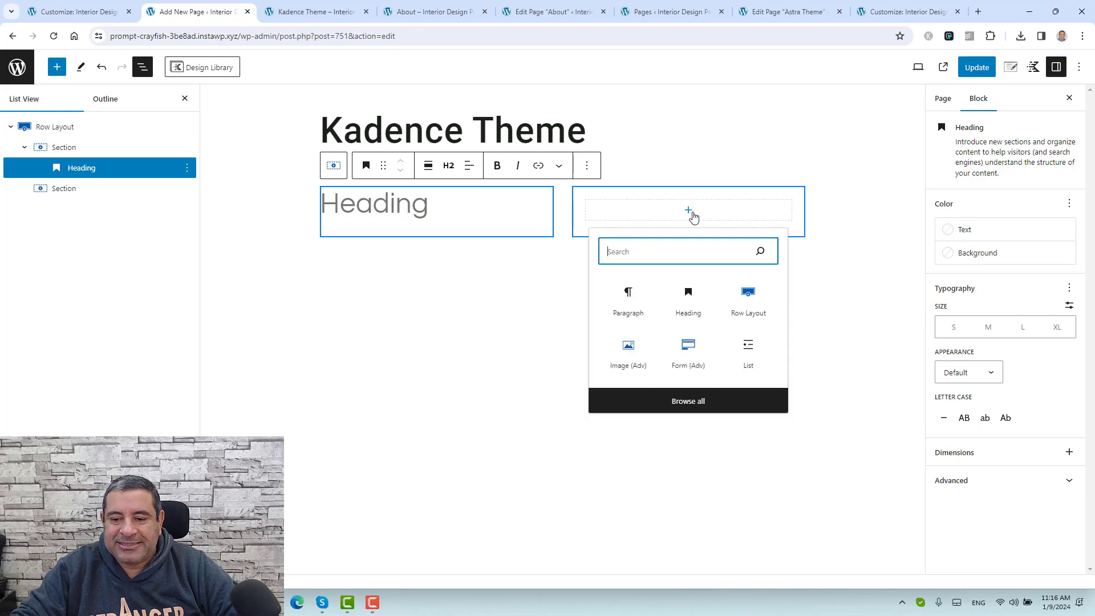
{"action": "left_click", "coordinate": [624, 358]}
{"action": "left_click", "coordinate": [614, 229]}
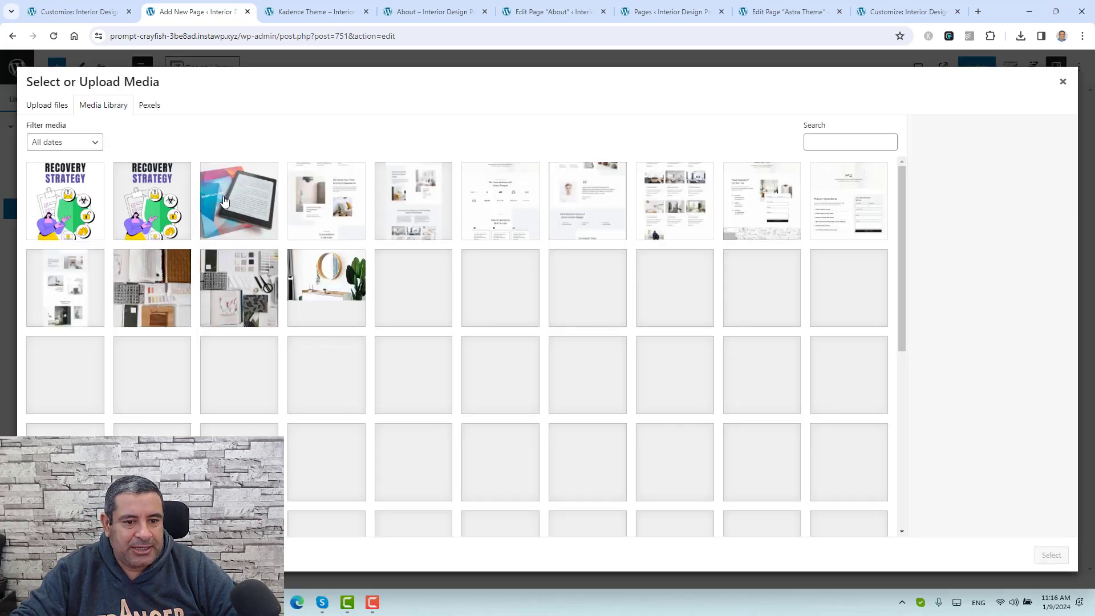
{"action": "left_click", "coordinate": [240, 205]}
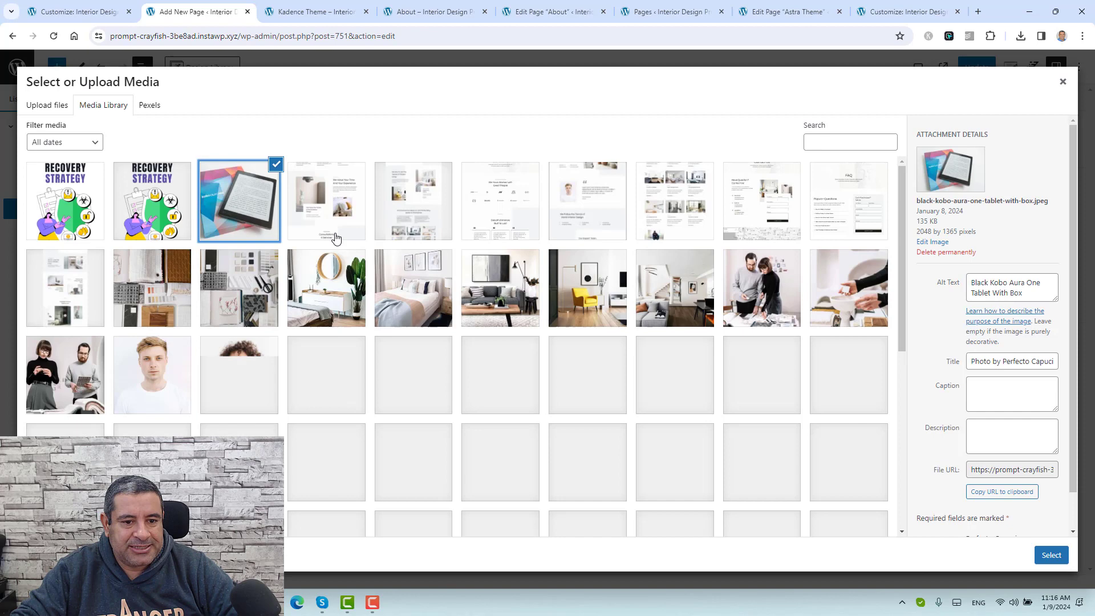
{"action": "left_click", "coordinate": [1052, 555]}
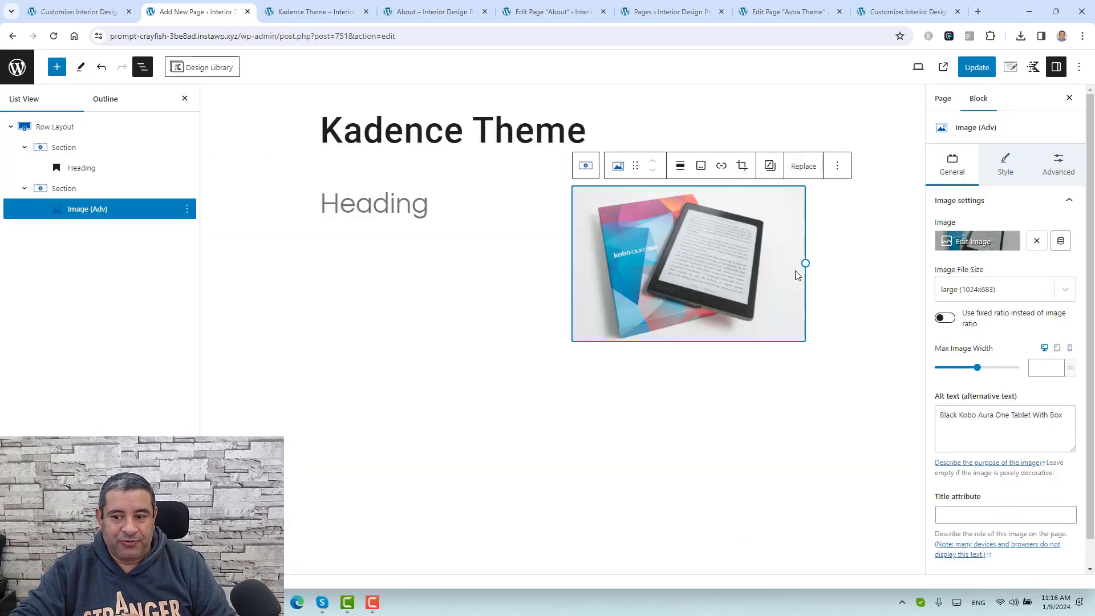
{"action": "left_click_drag", "start_coordinate": [806, 263], "coordinate": [775, 254]}
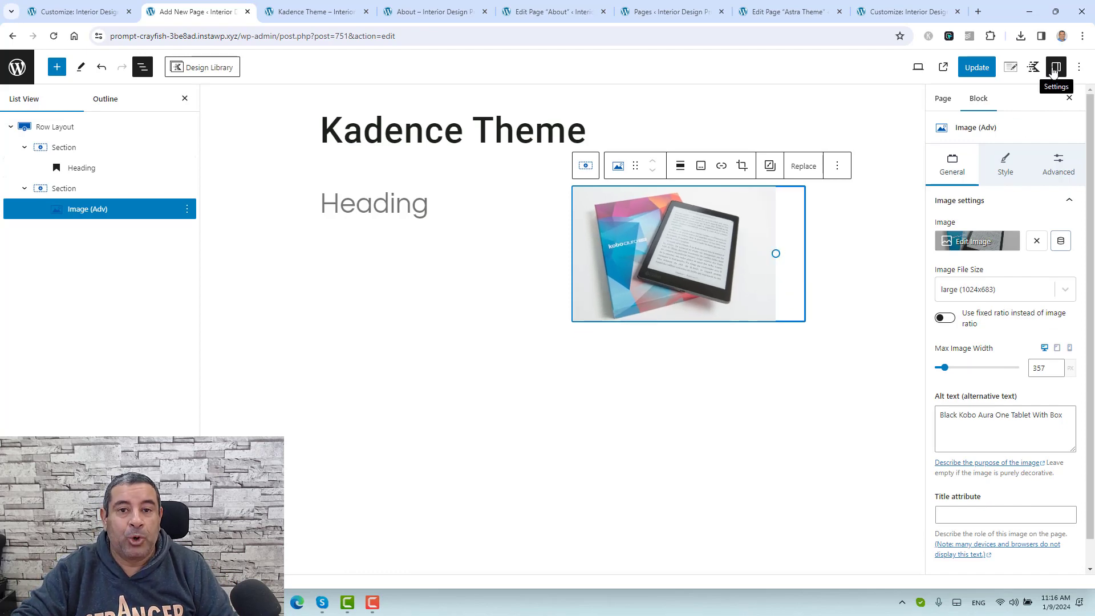
Compare the Page Settings, the Kadence Blocks Controls and the selected image's block settings.
{"action": "left_click", "coordinate": [1010, 69]}
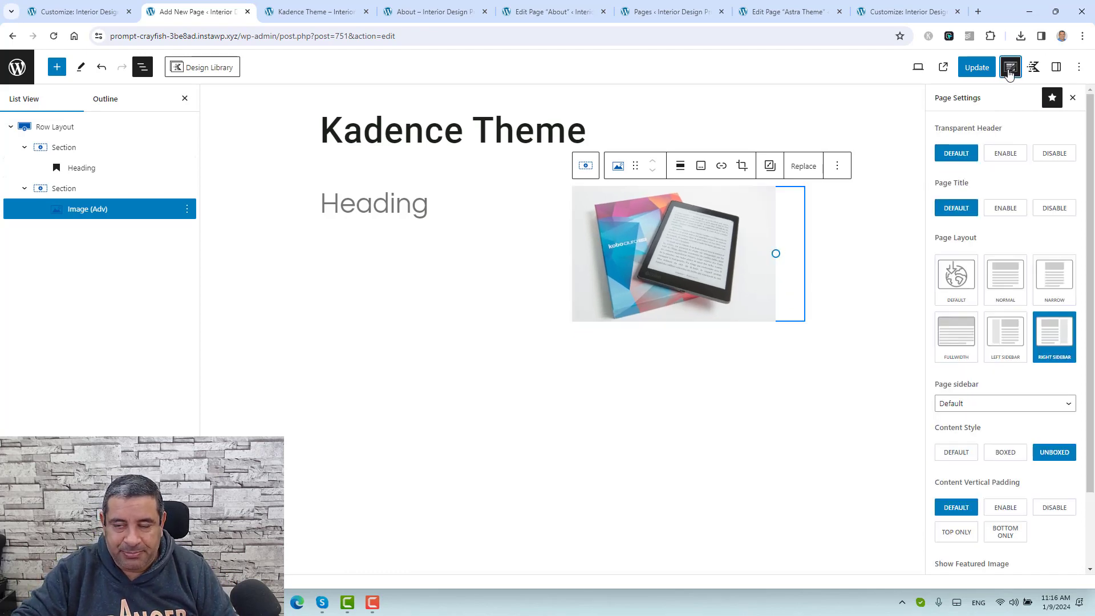
{"action": "left_click", "coordinate": [1034, 67]}
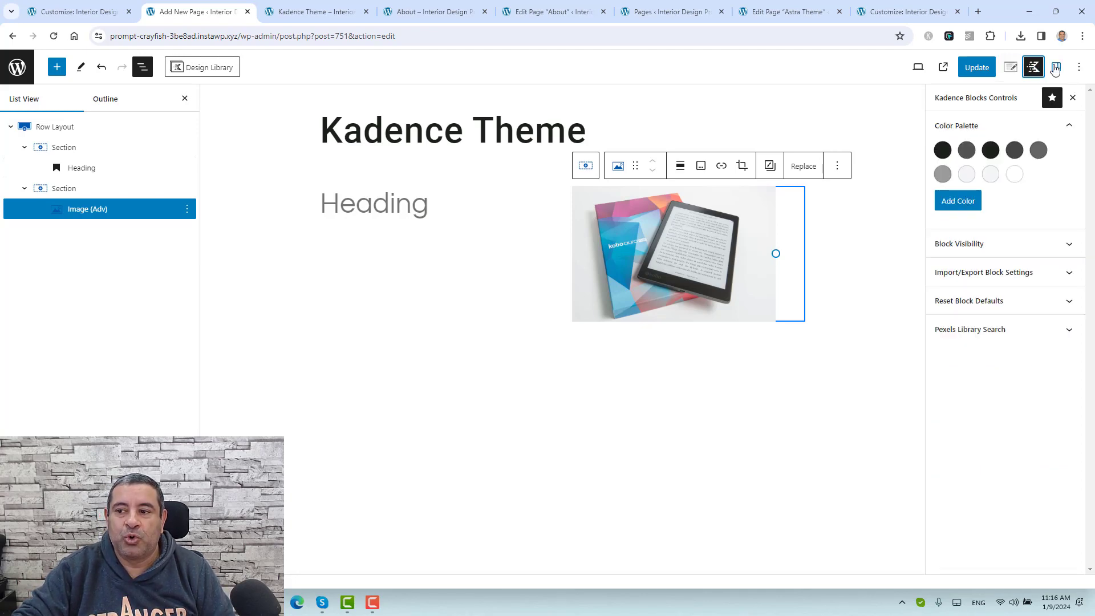
{"action": "left_click", "coordinate": [1055, 68]}
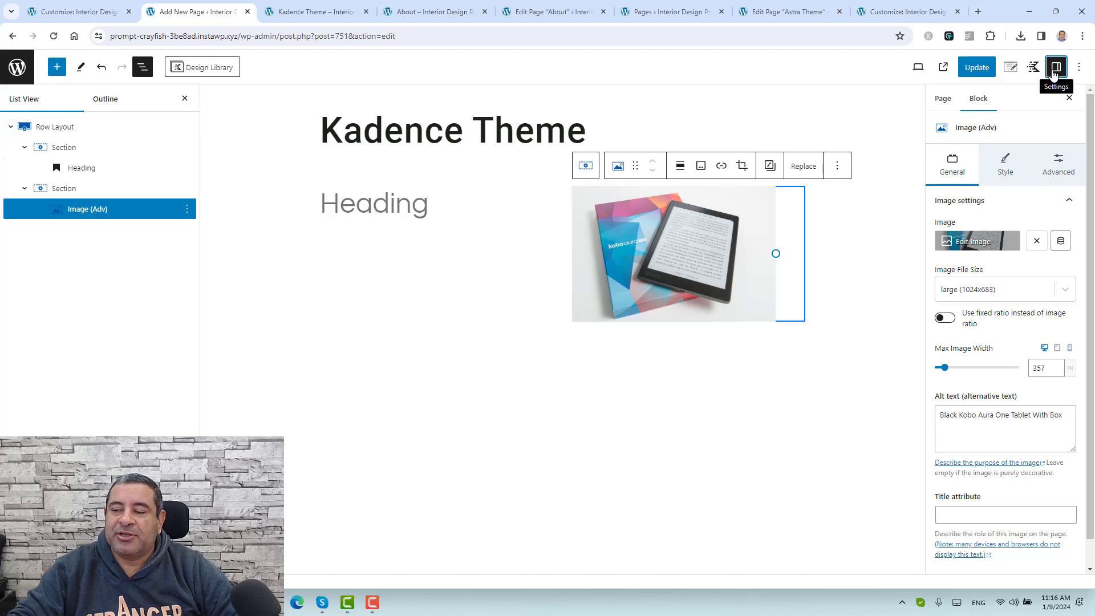
Add a Text (Adv) block below the heading in the first column, finding it with the block search "text".
{"action": "left_click", "coordinate": [457, 214]}
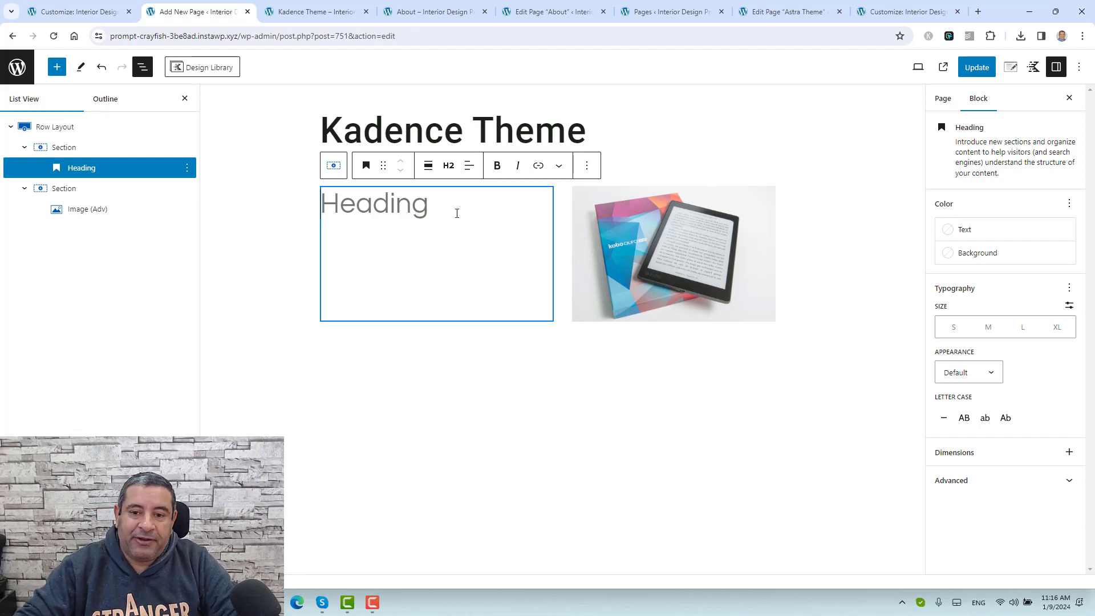
{"action": "left_click", "coordinate": [588, 166]}
{"action": "left_click", "coordinate": [625, 286]}
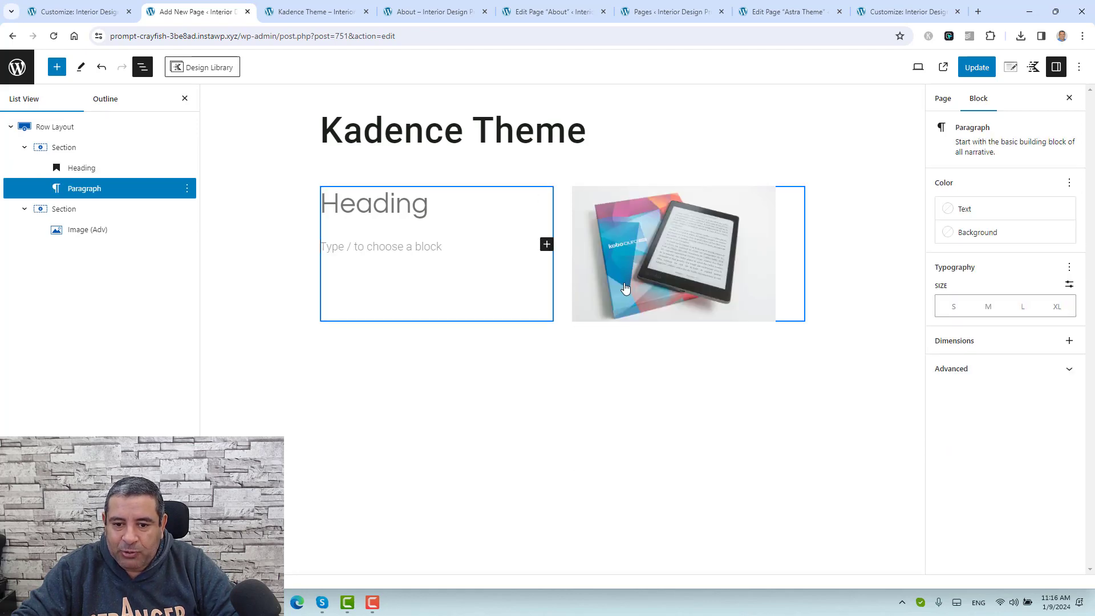
{"action": "left_click", "coordinate": [546, 244]}
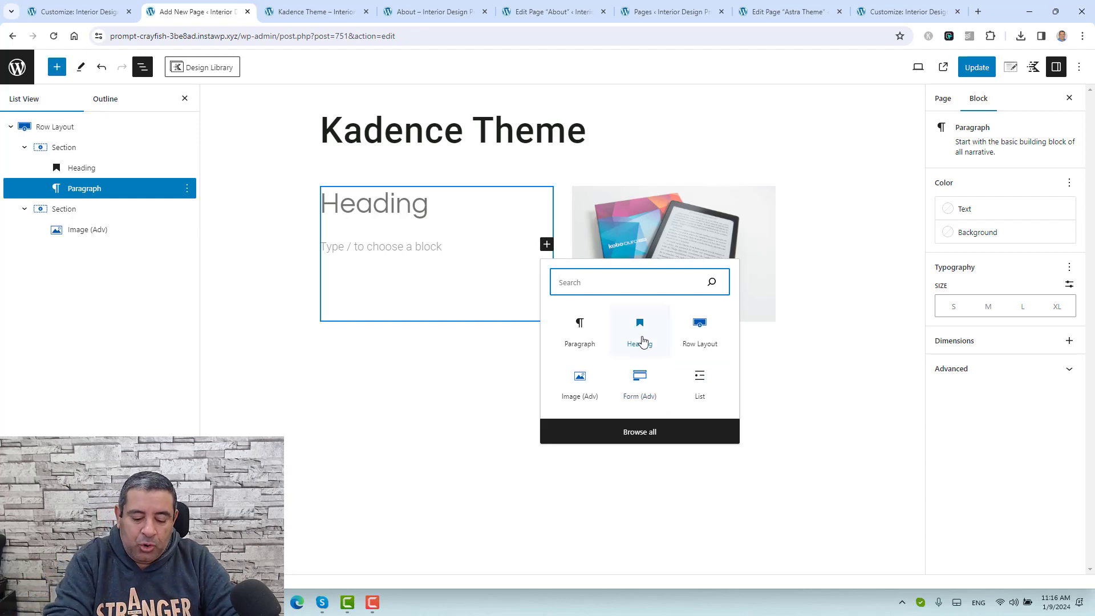
{"action": "type", "text": "adv"}
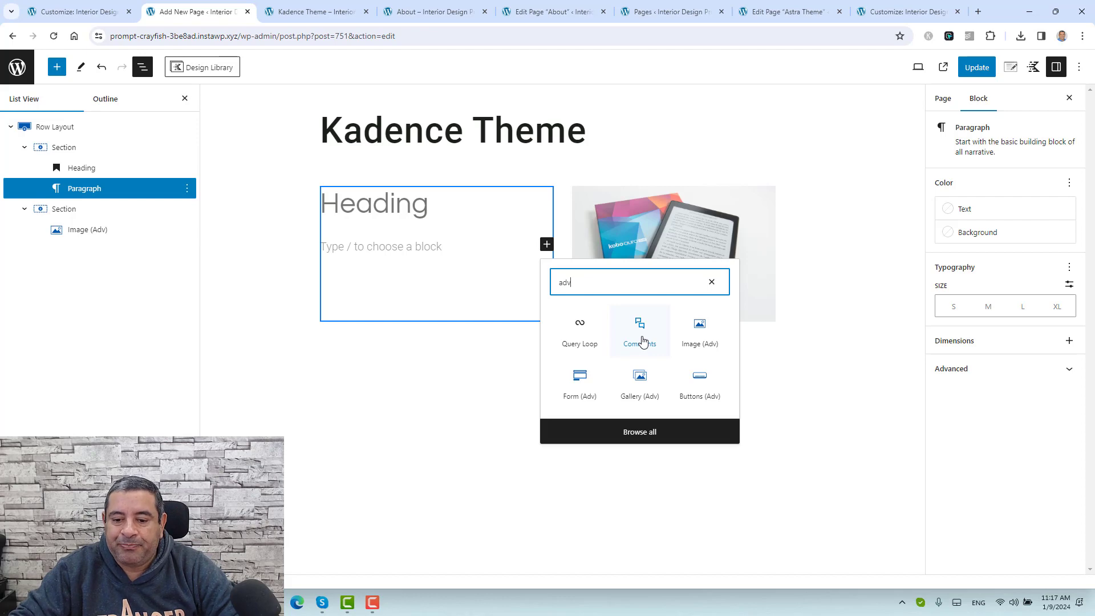
{"action": "key", "text": "BackSpace"}
{"action": "key", "text": "BackSpace"}
{"action": "key", "text": "BackSpace"}
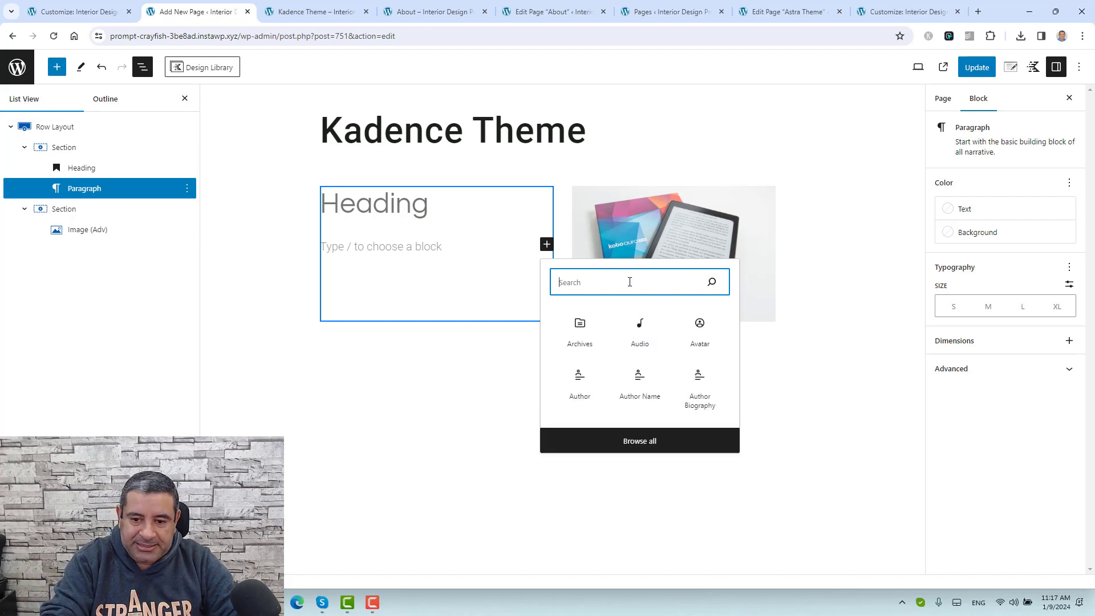
{"action": "type", "text": "text"}
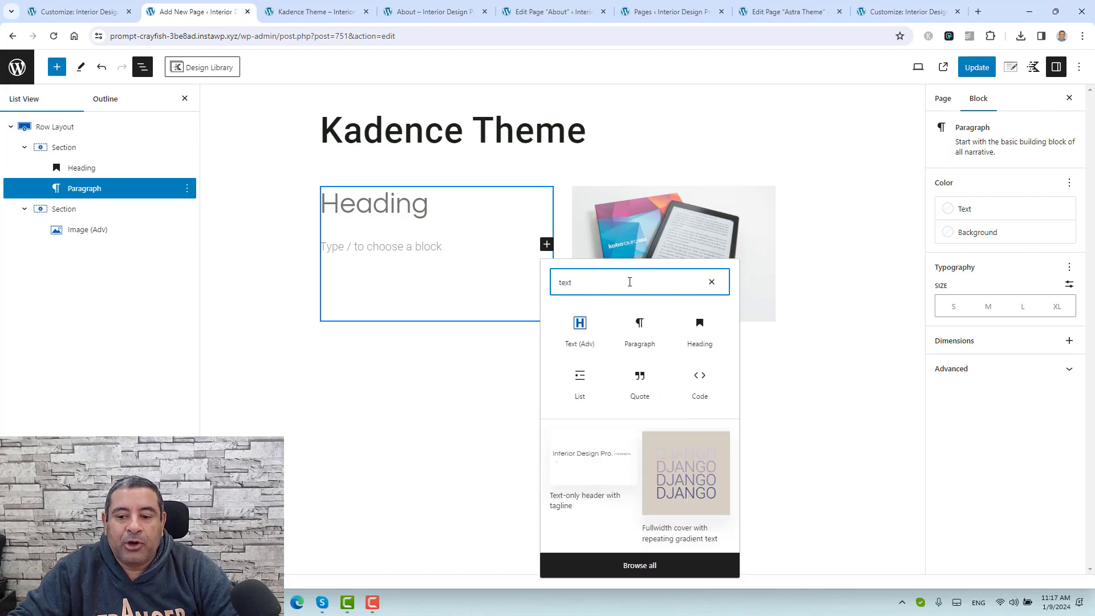
{"action": "left_click", "coordinate": [580, 328]}
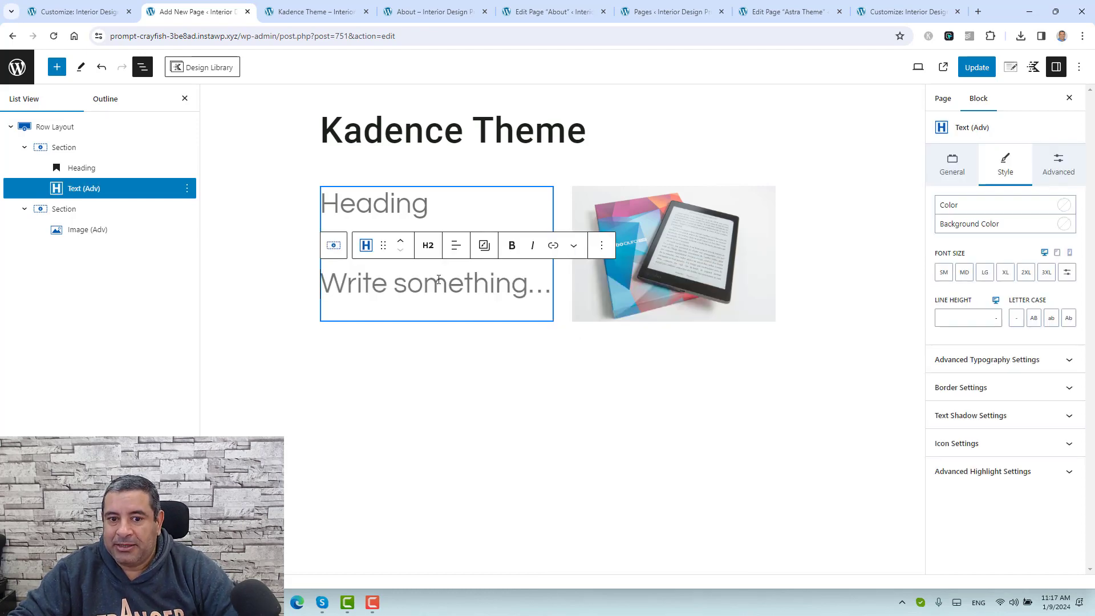
Hide the core Heading block from the block inserter through the editor preferences, finding it with the search "head".
{"action": "left_click", "coordinate": [386, 209]}
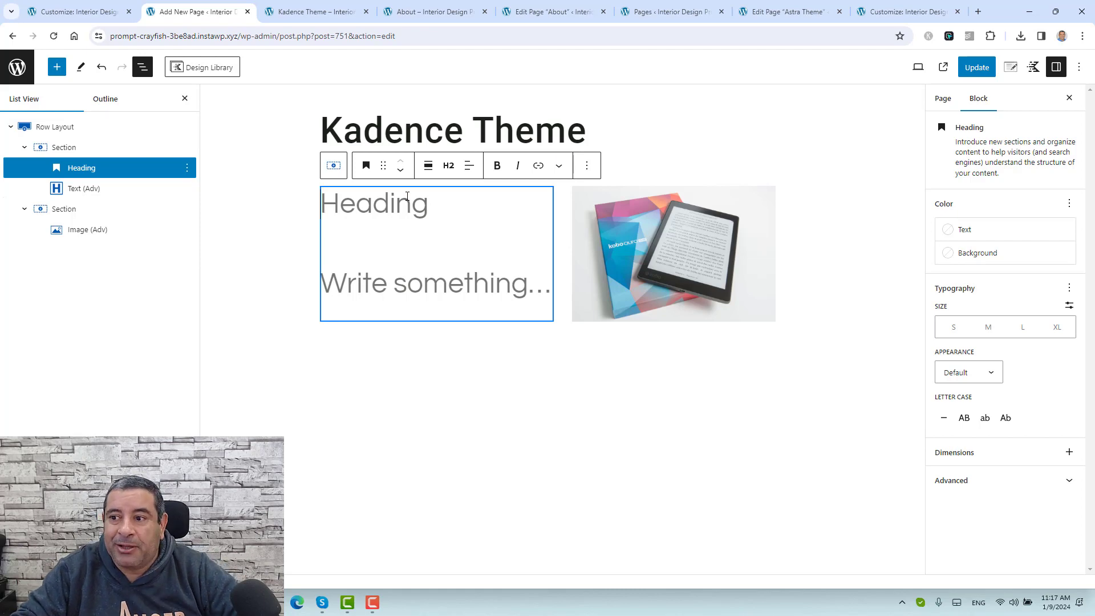
{"action": "left_click", "coordinate": [1079, 68]}
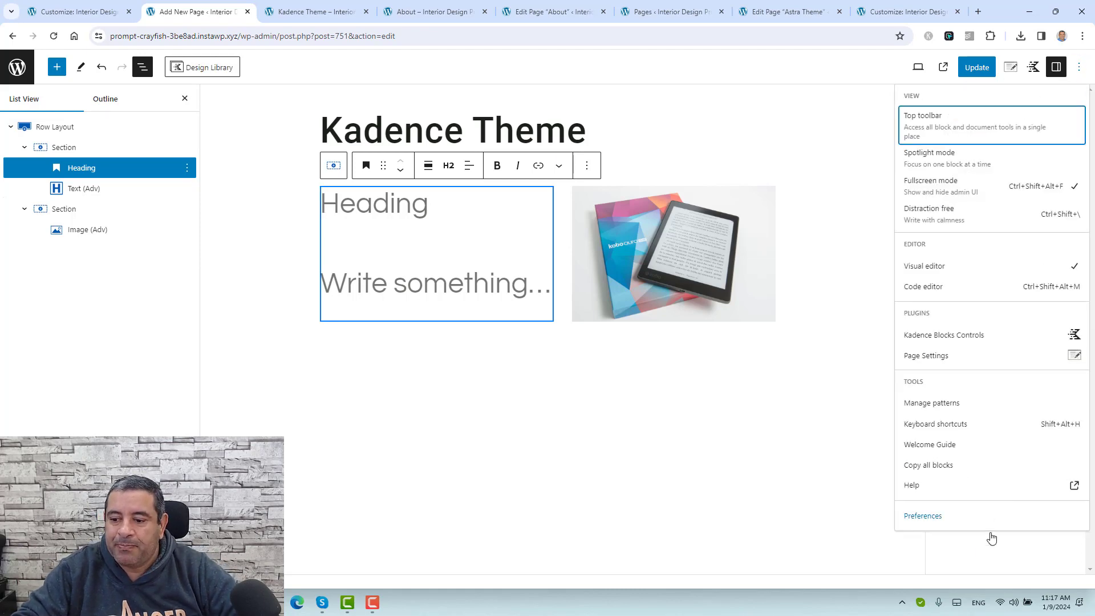
{"action": "left_click", "coordinate": [964, 518]}
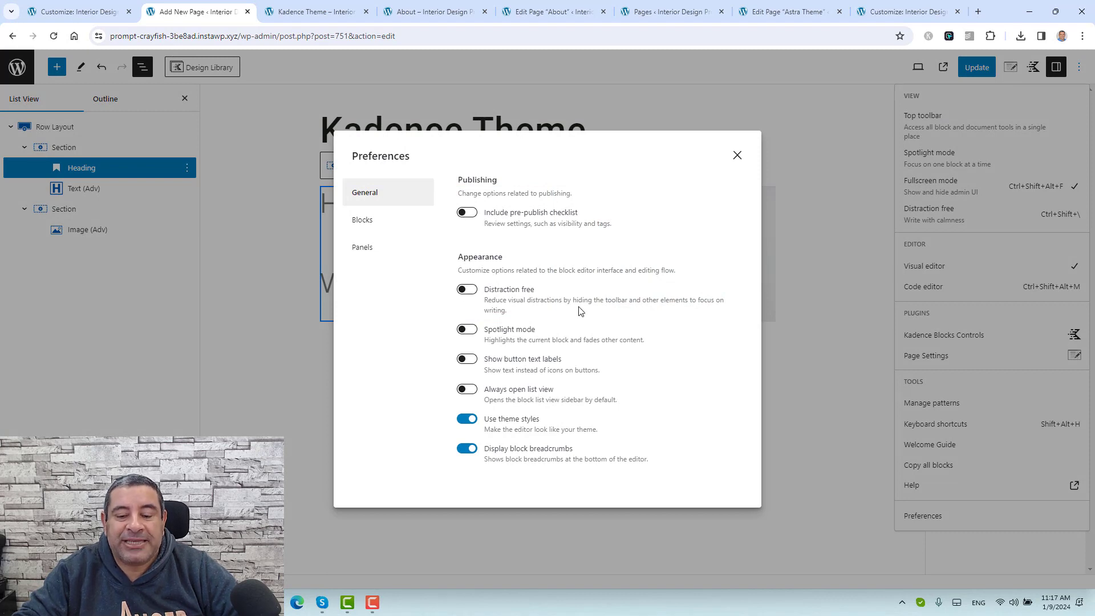
{"action": "left_click", "coordinate": [371, 225]}
{"action": "scroll", "coordinate": [565, 344], "scroll_direction": "down", "scroll_amount": 3}
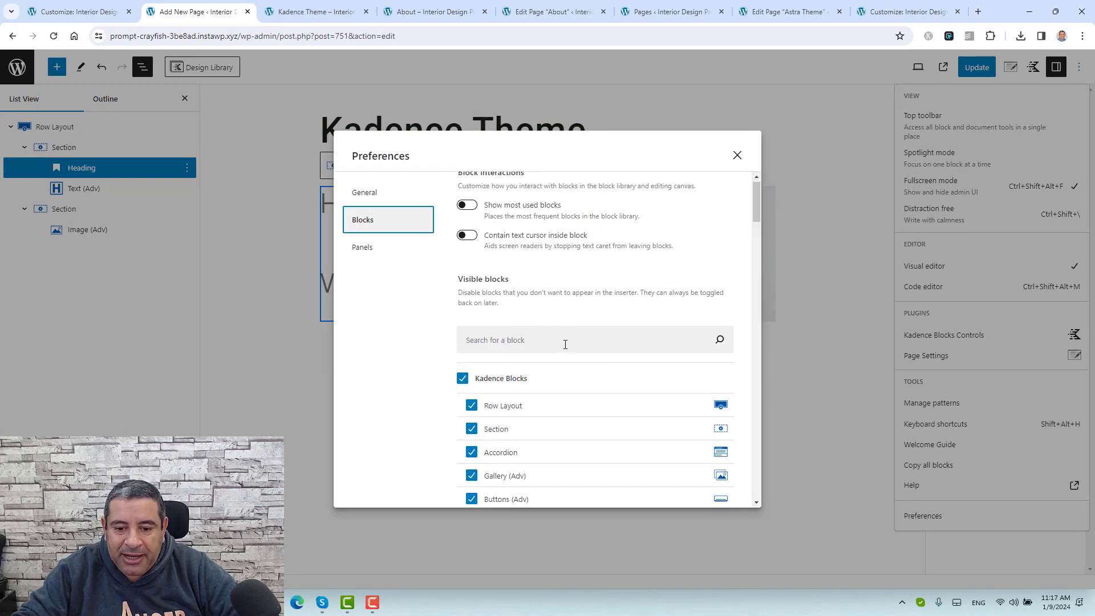
{"action": "scroll", "coordinate": [565, 345], "scroll_direction": "up", "scroll_amount": 3}
{"action": "left_click", "coordinate": [564, 345]}
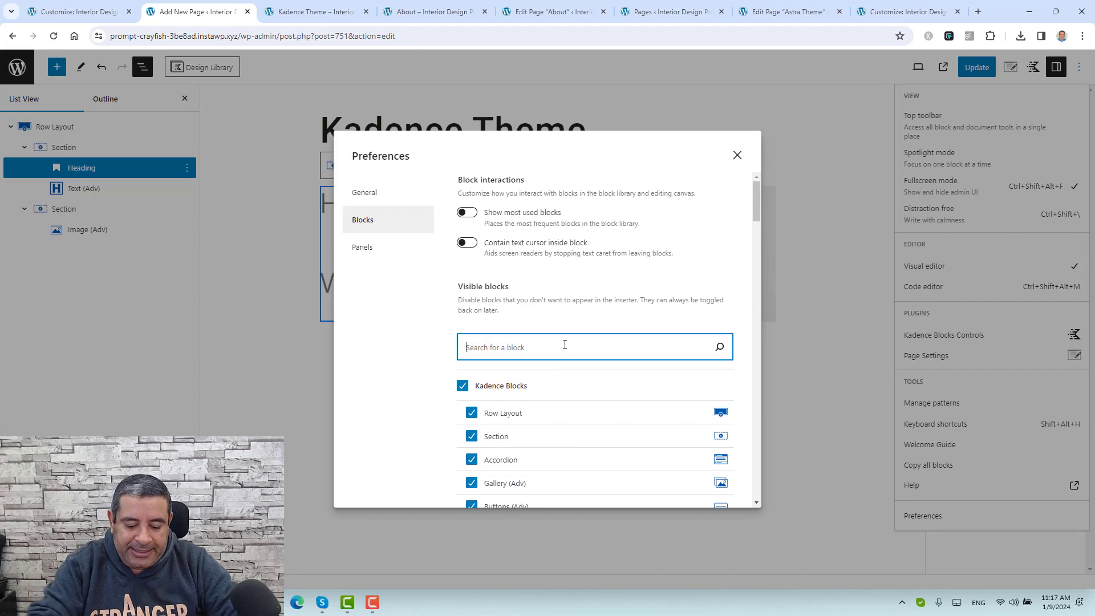
{"action": "type", "text": "head"}
{"action": "scroll", "coordinate": [568, 431], "scroll_direction": "down", "scroll_amount": 2}
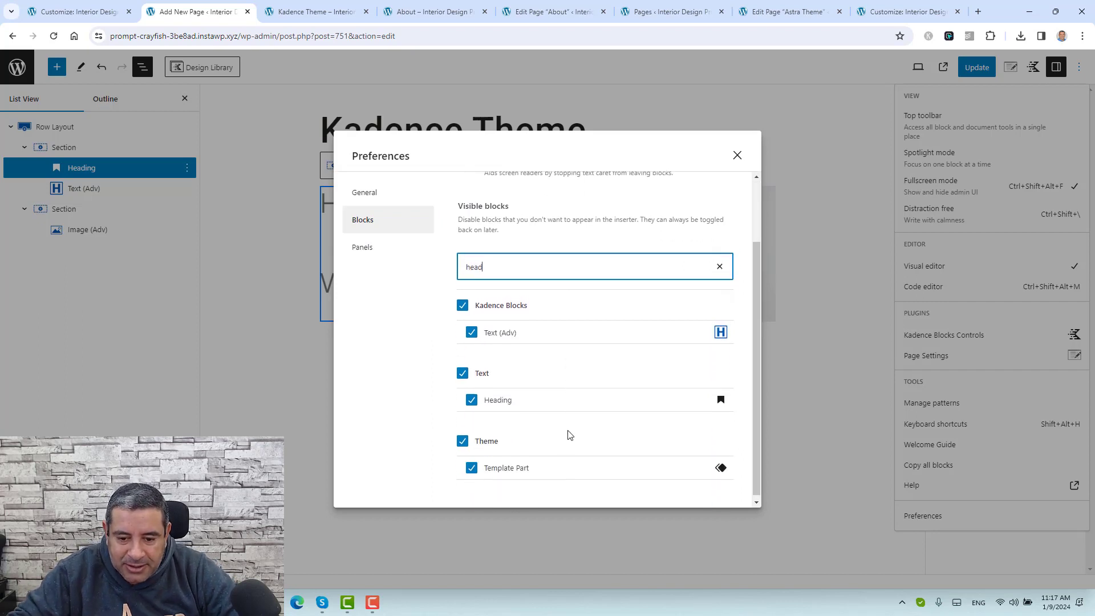
{"action": "left_click", "coordinate": [476, 400]}
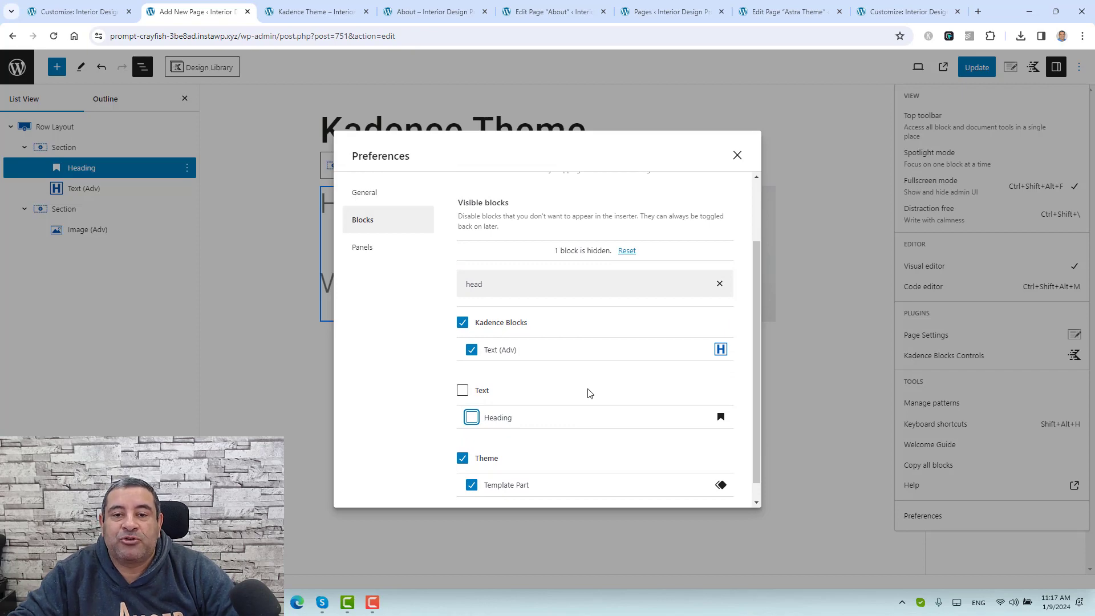
{"action": "left_click", "coordinate": [737, 155]}
Search the block inserter of the row's second column for "hea" to check which heading blocks are offered.
{"action": "left_click", "coordinate": [398, 207]}
{"action": "left_click", "coordinate": [561, 299]}
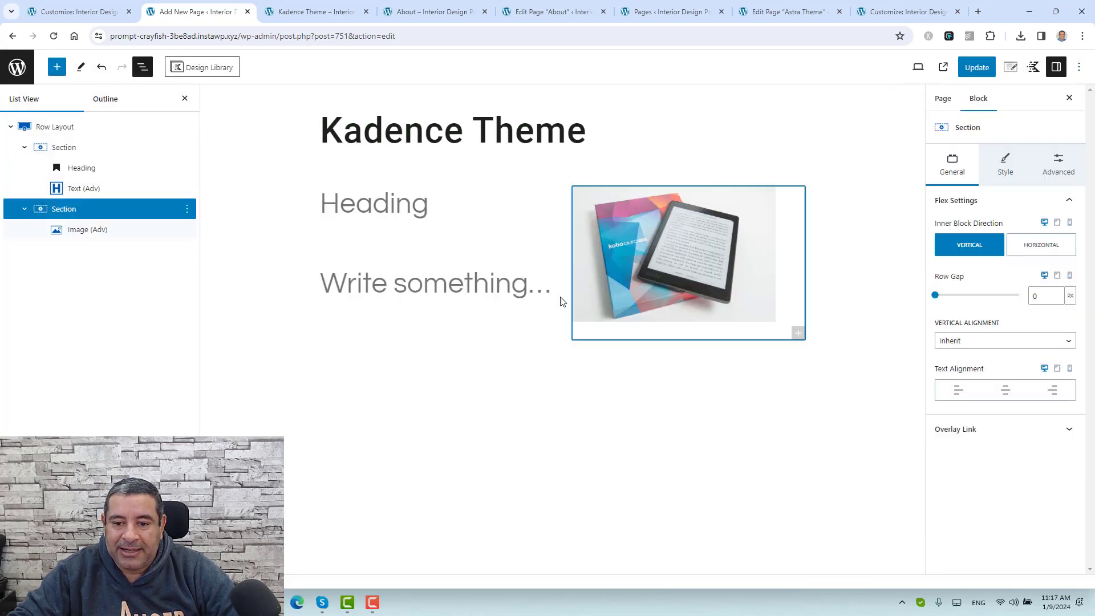
{"action": "left_click", "coordinate": [798, 333]}
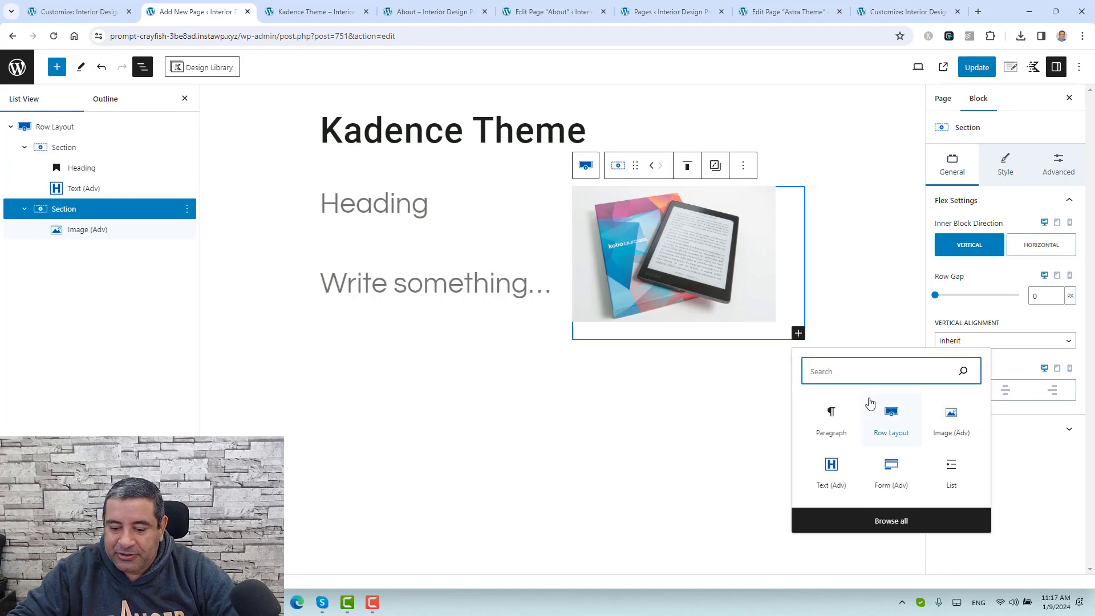
{"action": "type", "text": "hea"}
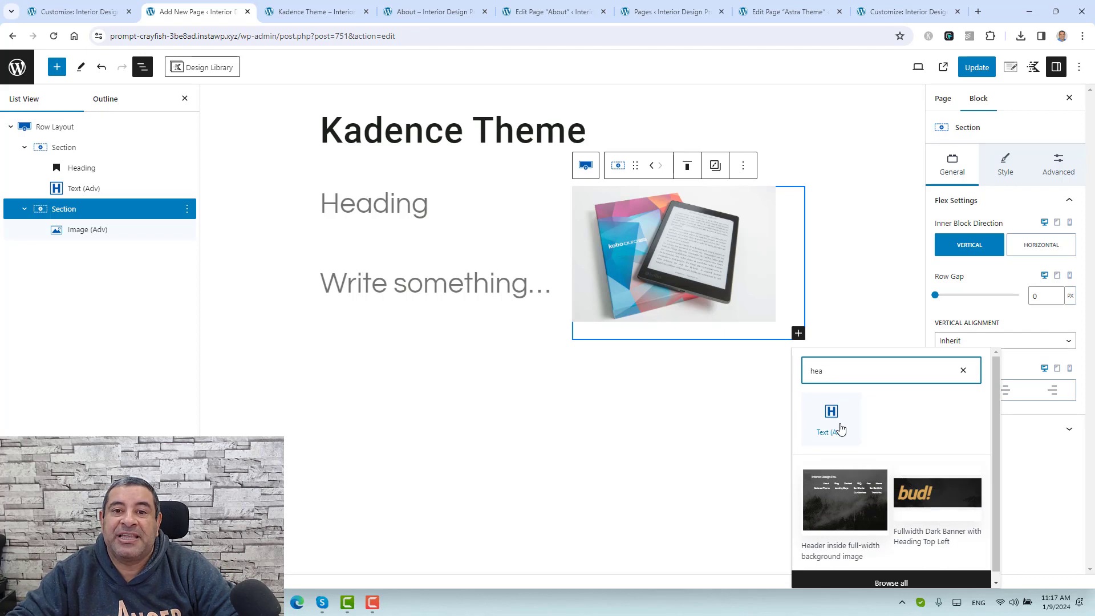
Examine the visible blocks list and the general options in the editor preferences.
{"action": "left_click", "coordinate": [1079, 67]}
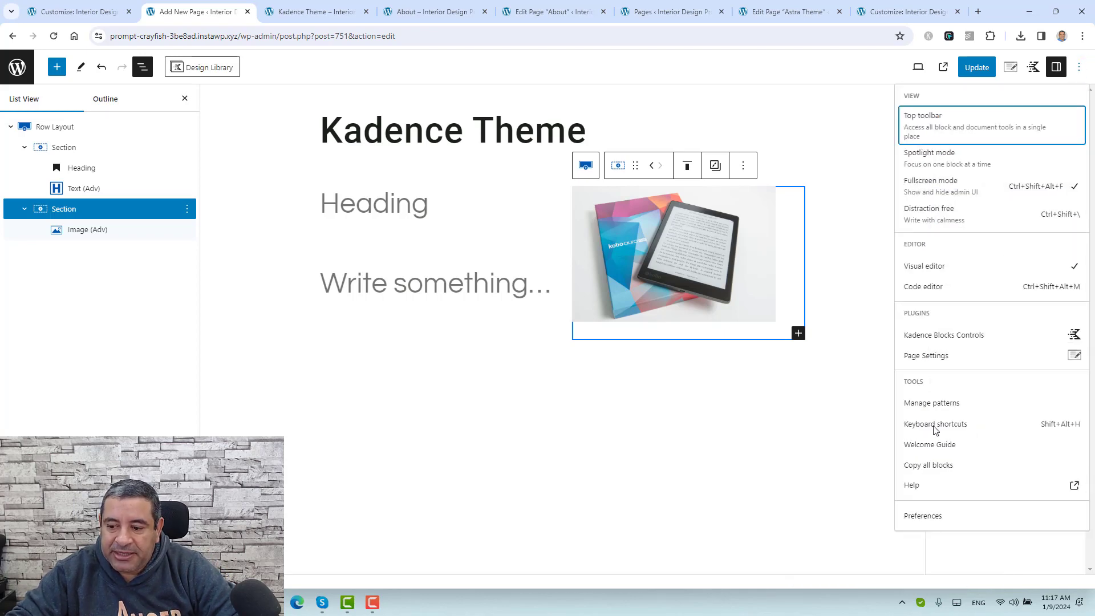
{"action": "left_click", "coordinate": [921, 515]}
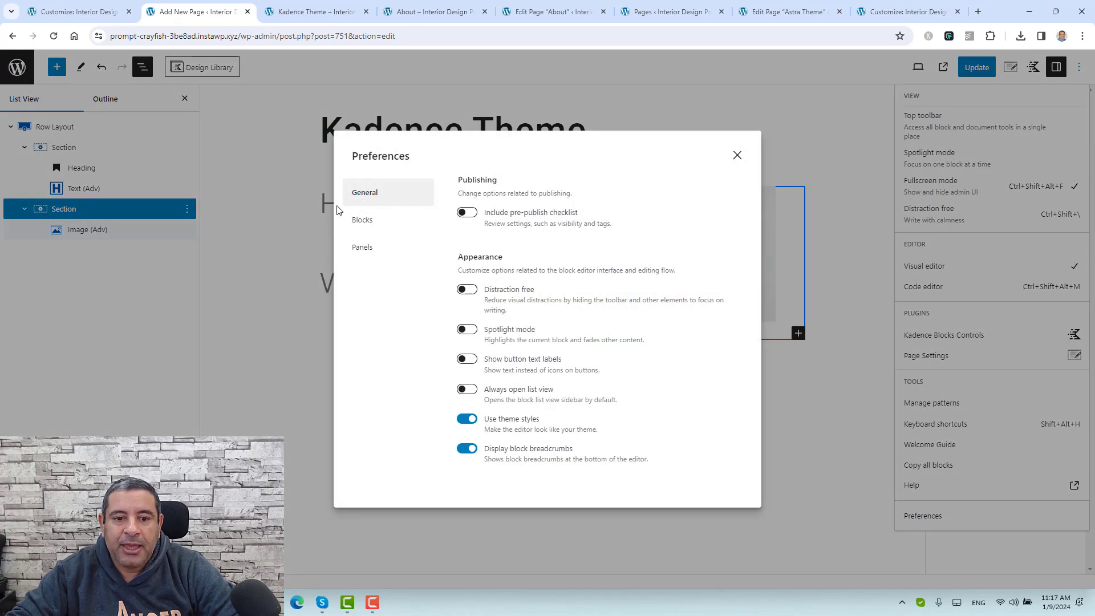
{"action": "left_click", "coordinate": [344, 225]}
{"action": "scroll", "coordinate": [508, 322], "scroll_direction": "down", "scroll_amount": 10}
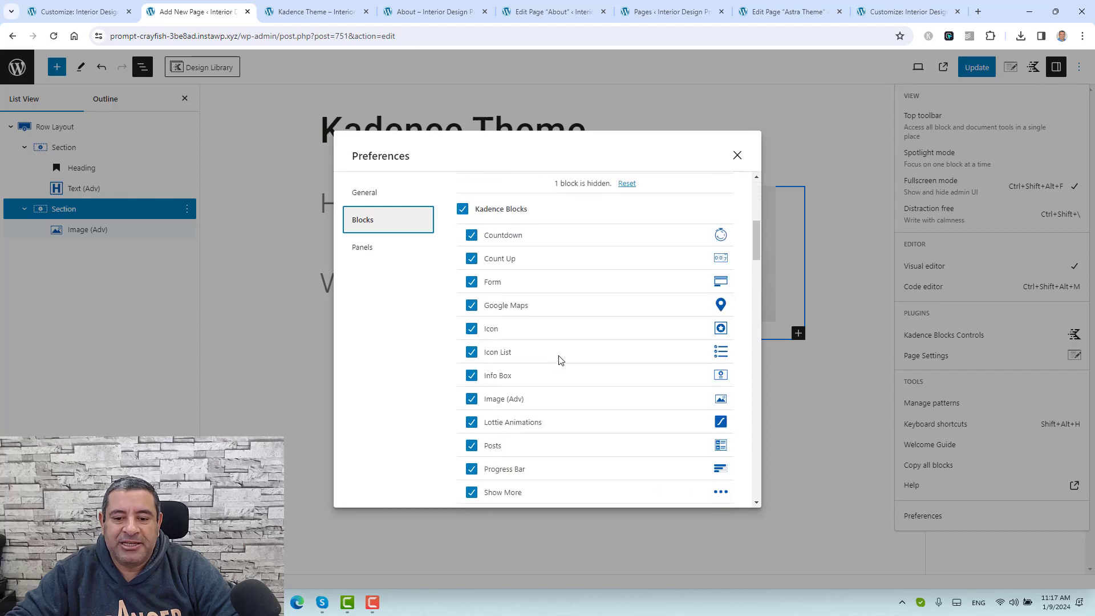
{"action": "scroll", "coordinate": [559, 360], "scroll_direction": "down", "scroll_amount": 5}
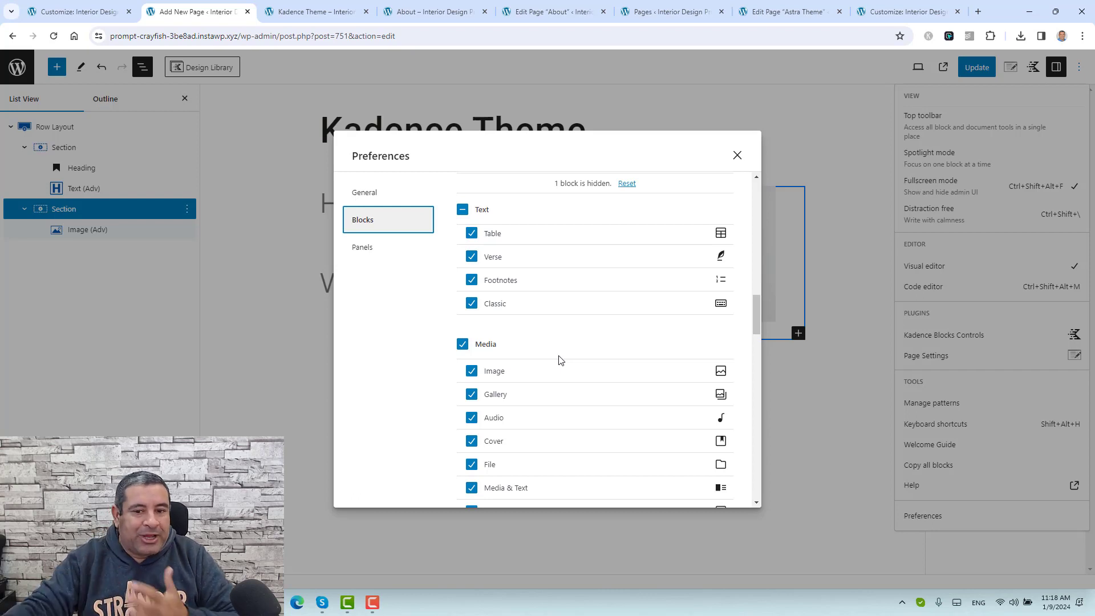
{"action": "scroll", "coordinate": [558, 357], "scroll_direction": "up", "scroll_amount": 7}
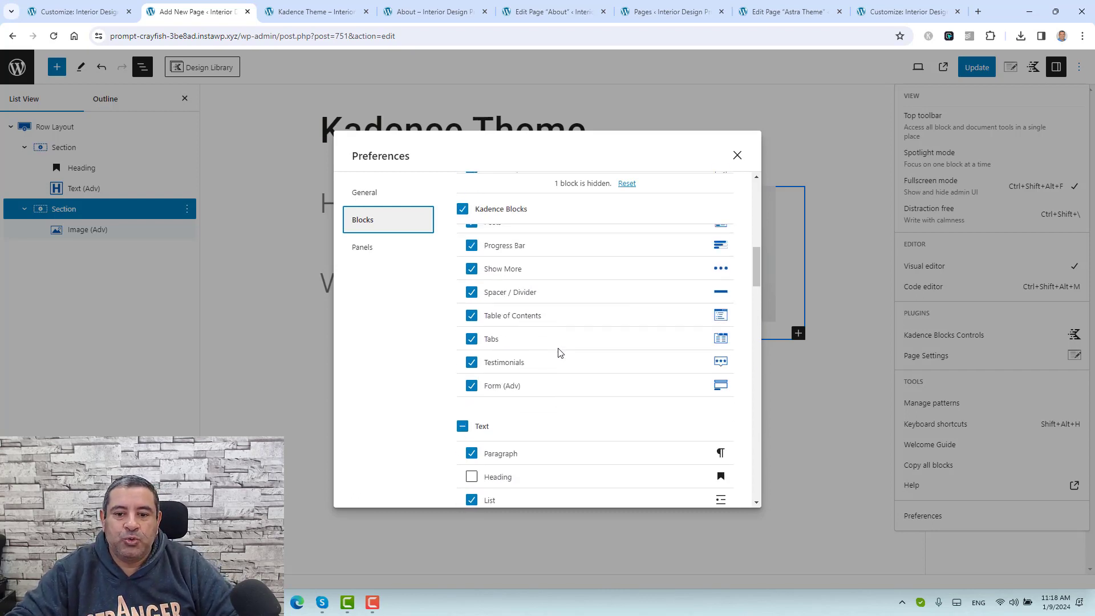
{"action": "scroll", "coordinate": [558, 353], "scroll_direction": "up", "scroll_amount": 5}
{"action": "scroll", "coordinate": [558, 352], "scroll_direction": "up", "scroll_amount": 5}
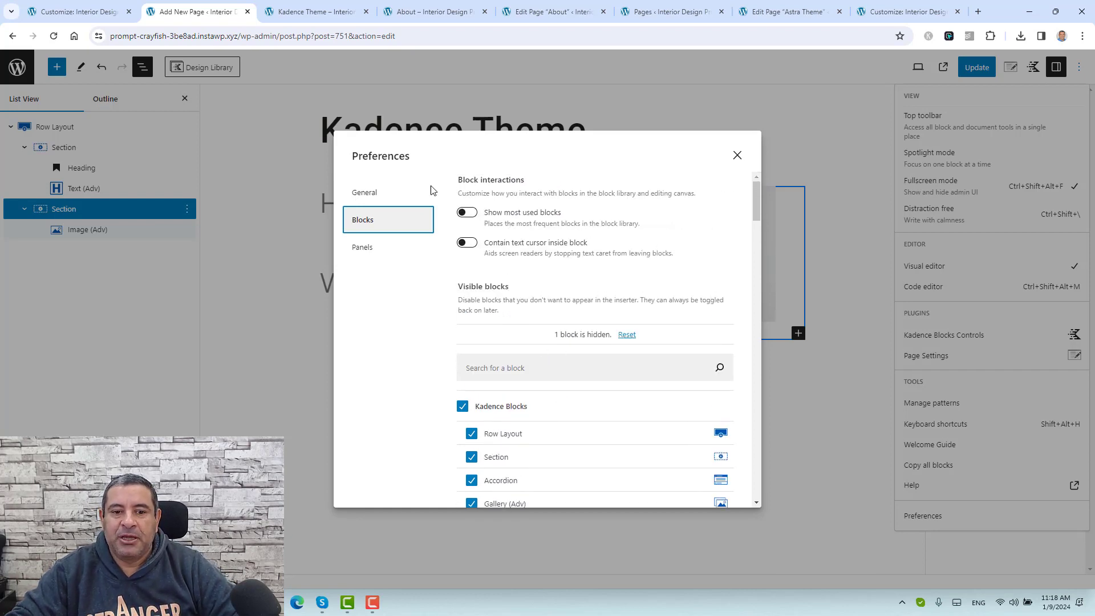
{"action": "left_click", "coordinate": [367, 193]}
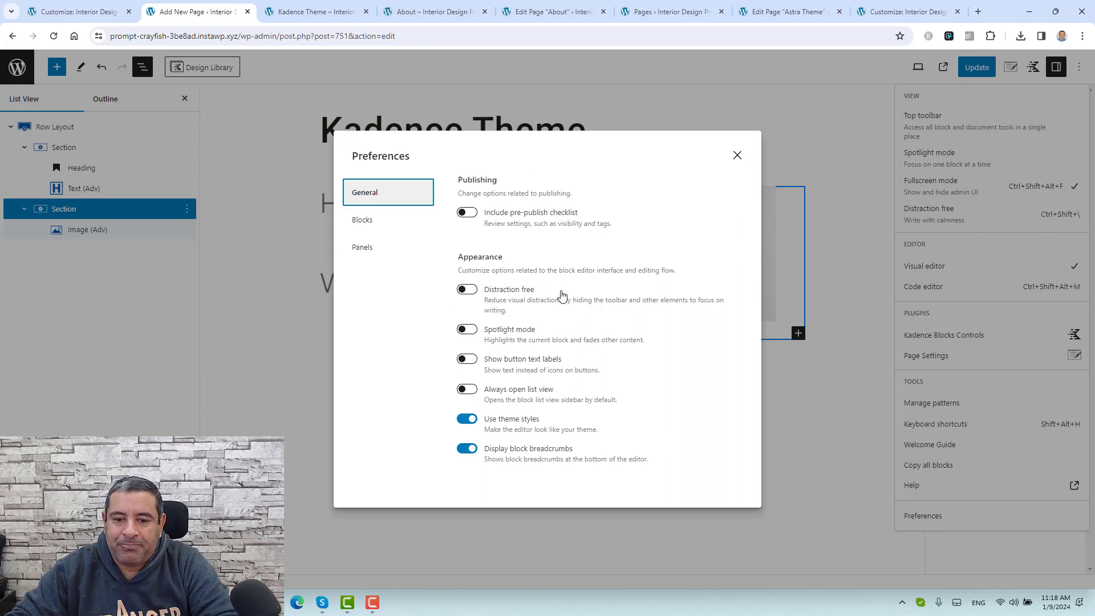
Disable the Featured image and Discussion panels in the editor preferences' document settings.
{"action": "left_click", "coordinate": [399, 247]}
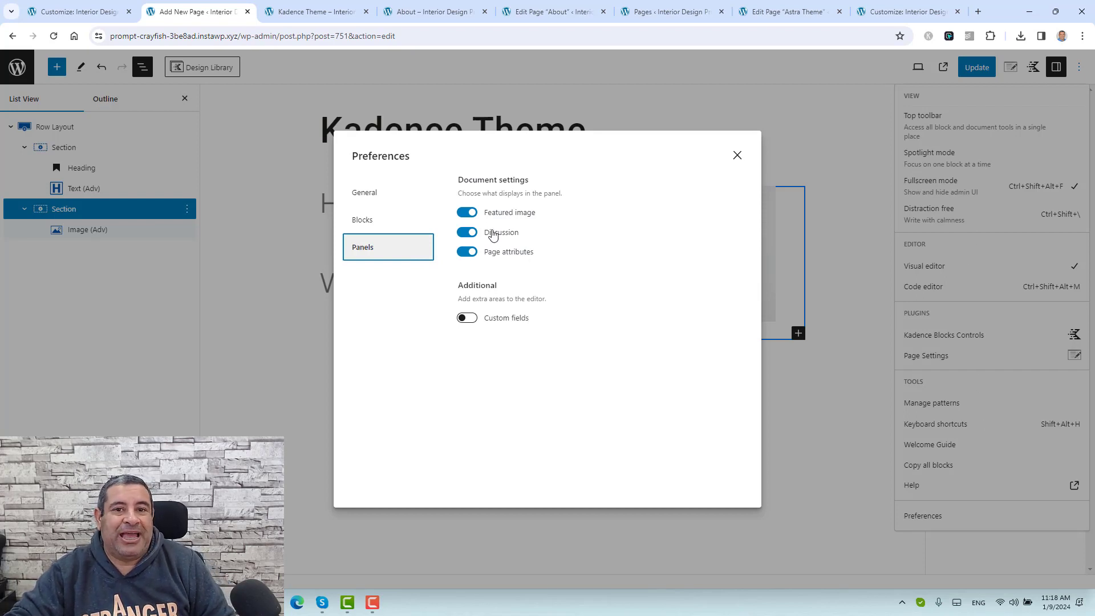
{"action": "left_click", "coordinate": [466, 213]}
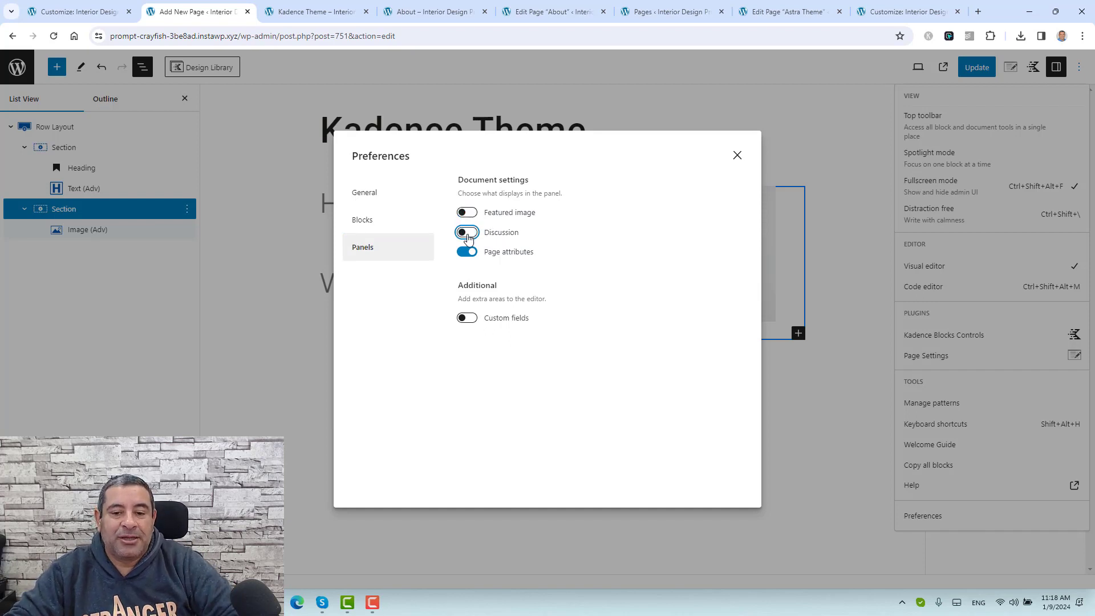
{"action": "left_click", "coordinate": [740, 155]}
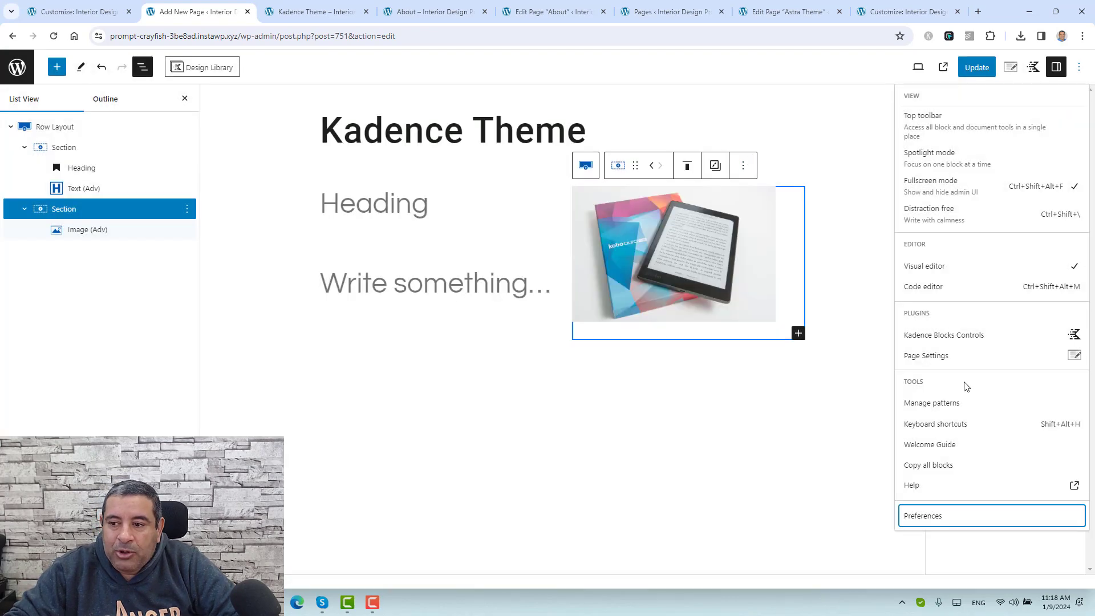
Compare the Section's block settings, the page's own document settings and the Kadence Page Settings.
{"action": "left_click", "coordinate": [1052, 74]}
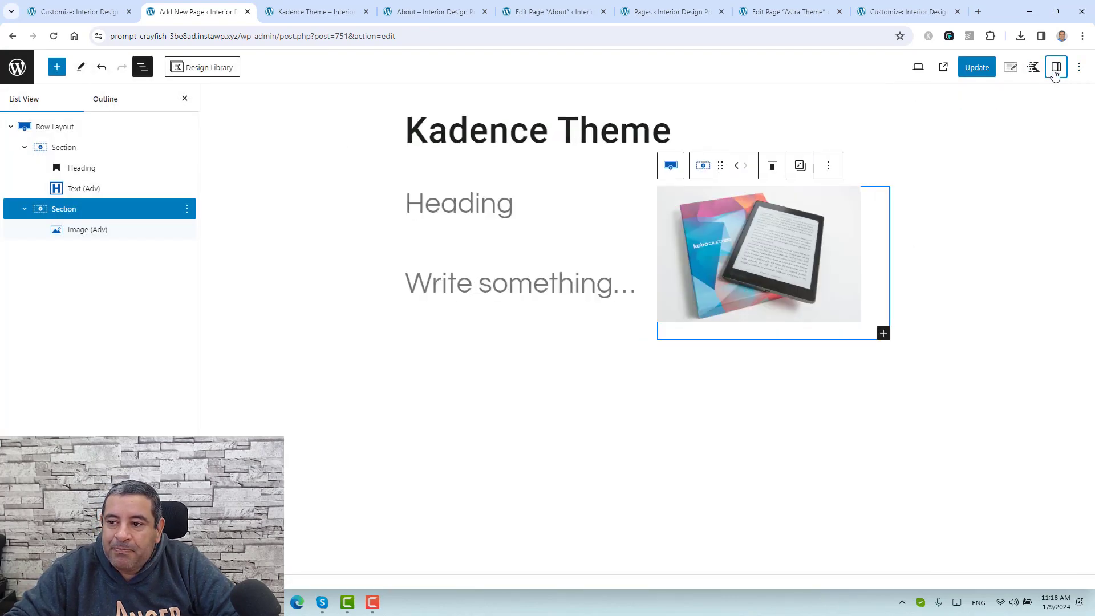
{"action": "left_click", "coordinate": [1056, 68]}
{"action": "left_click", "coordinate": [1010, 68]}
{"action": "left_click", "coordinate": [1056, 67]}
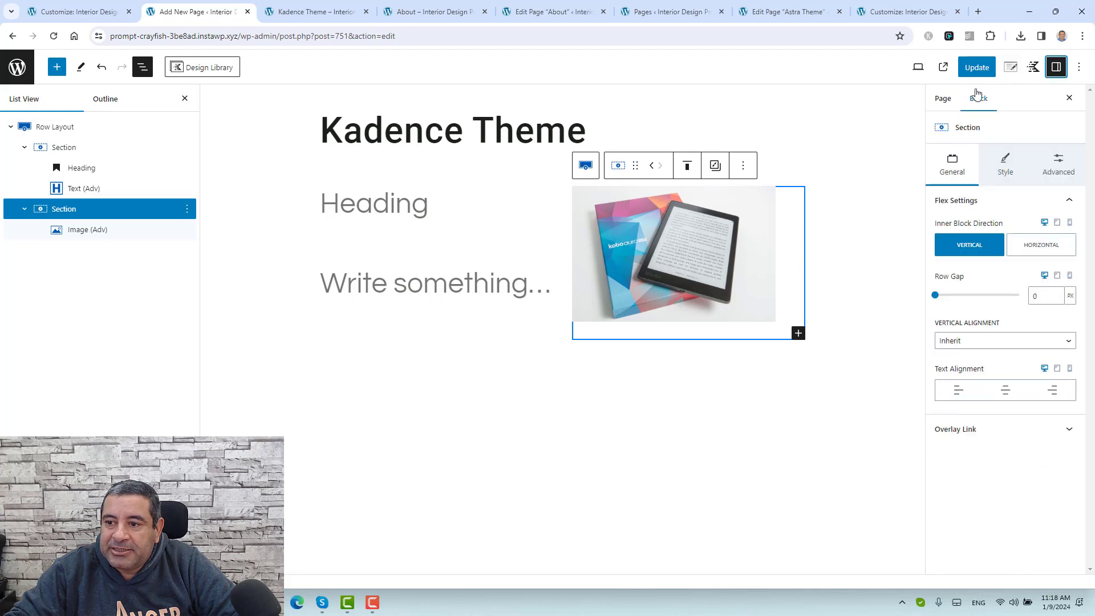
{"action": "left_click", "coordinate": [943, 98]}
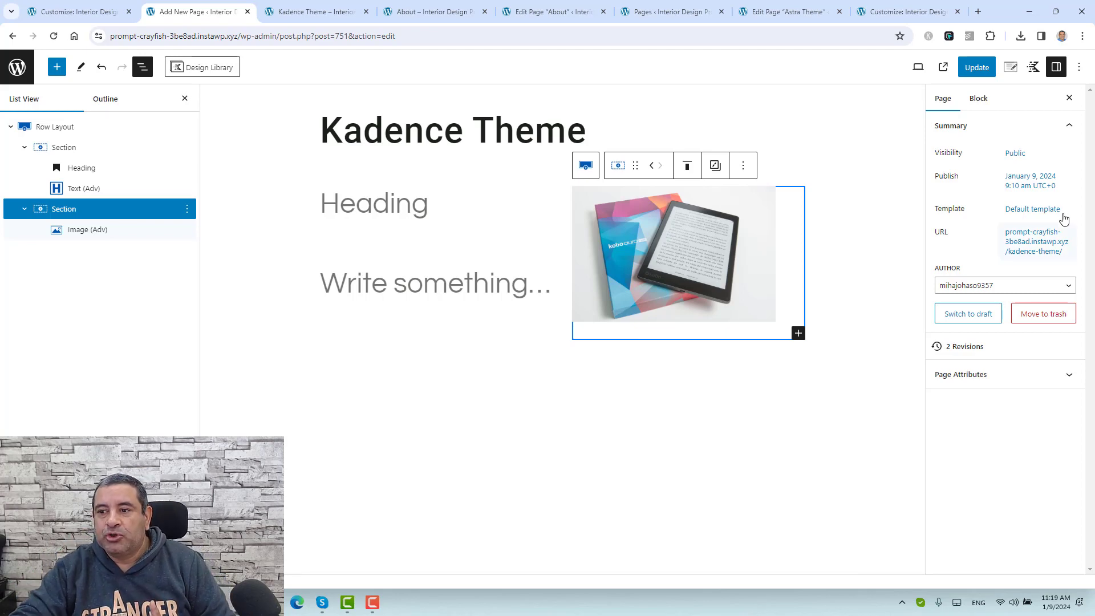
{"action": "left_click", "coordinate": [1011, 67]}
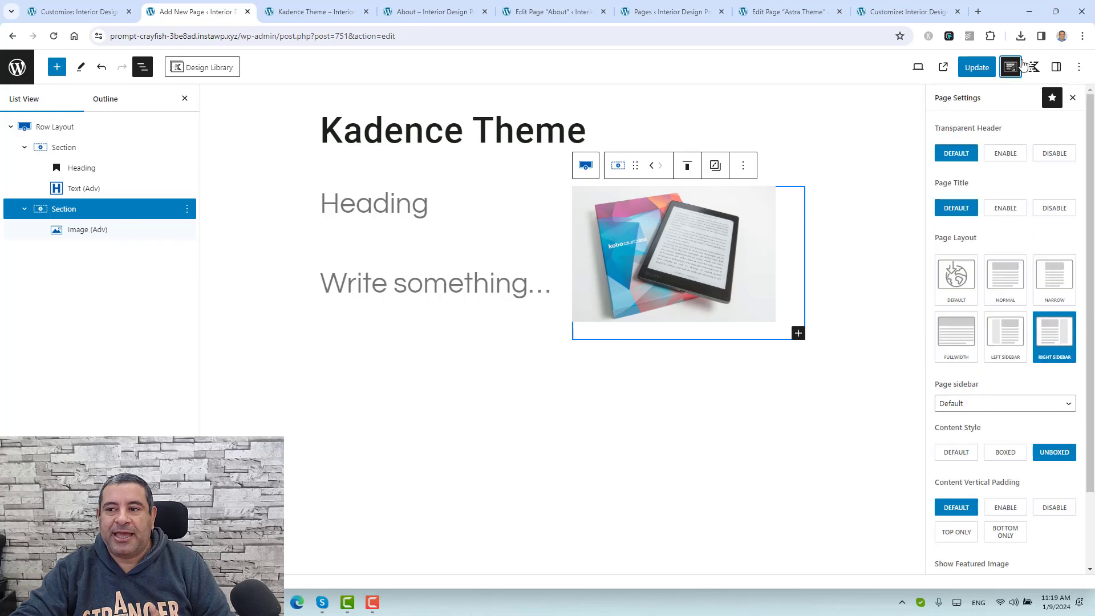
{"action": "left_click", "coordinate": [1055, 68]}
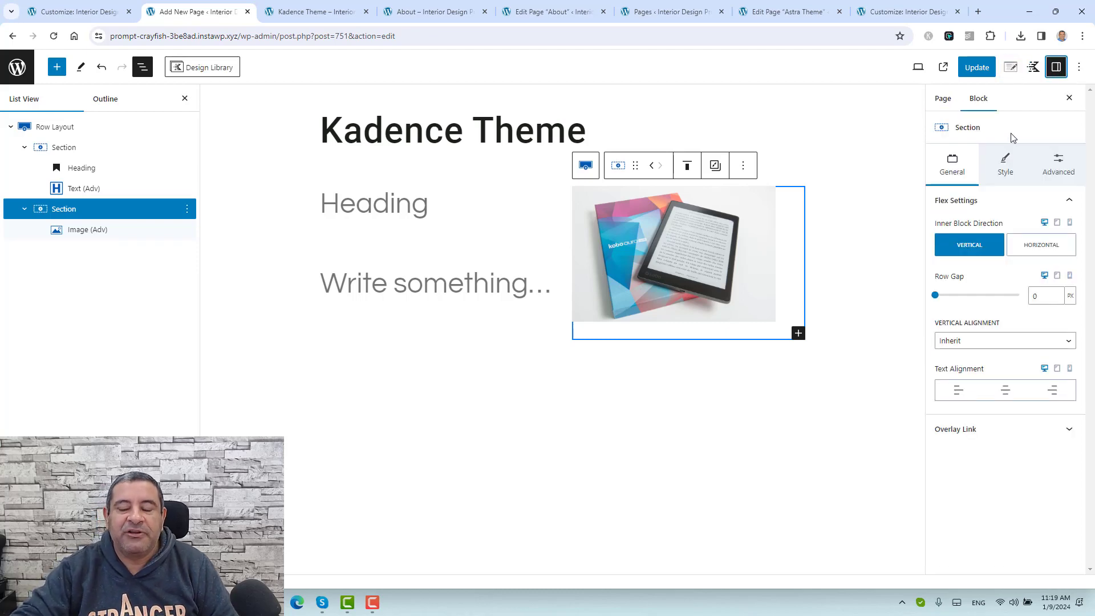